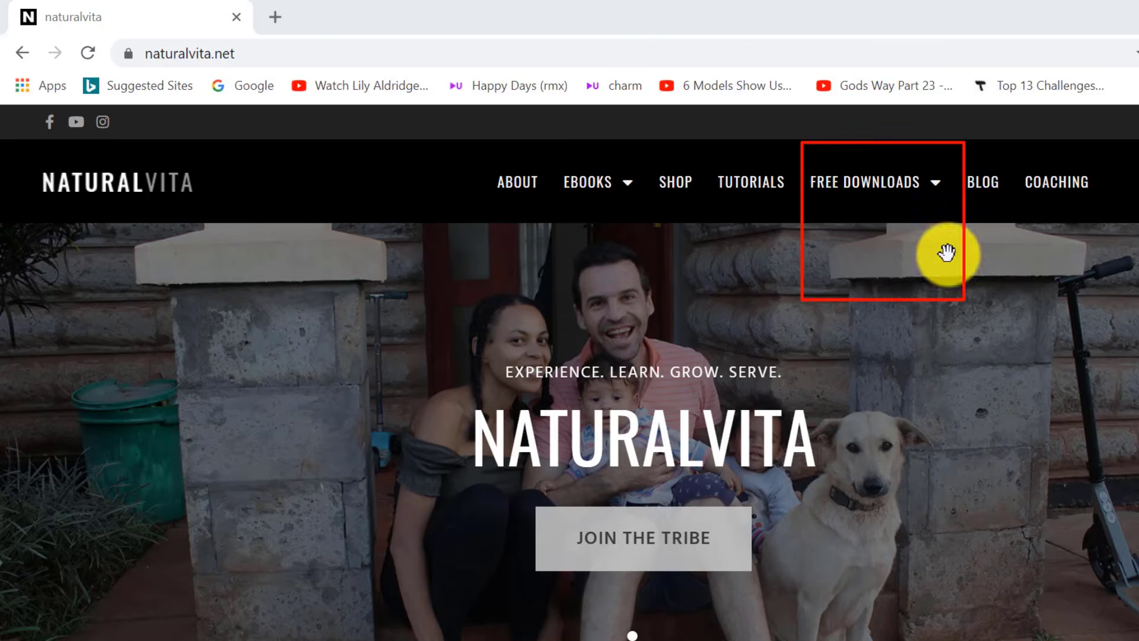
# Download Windows Movie Maker from the free downloads on naturalvita.net and launch the Movie Maker app
pyautogui.moveTo(889, 197)
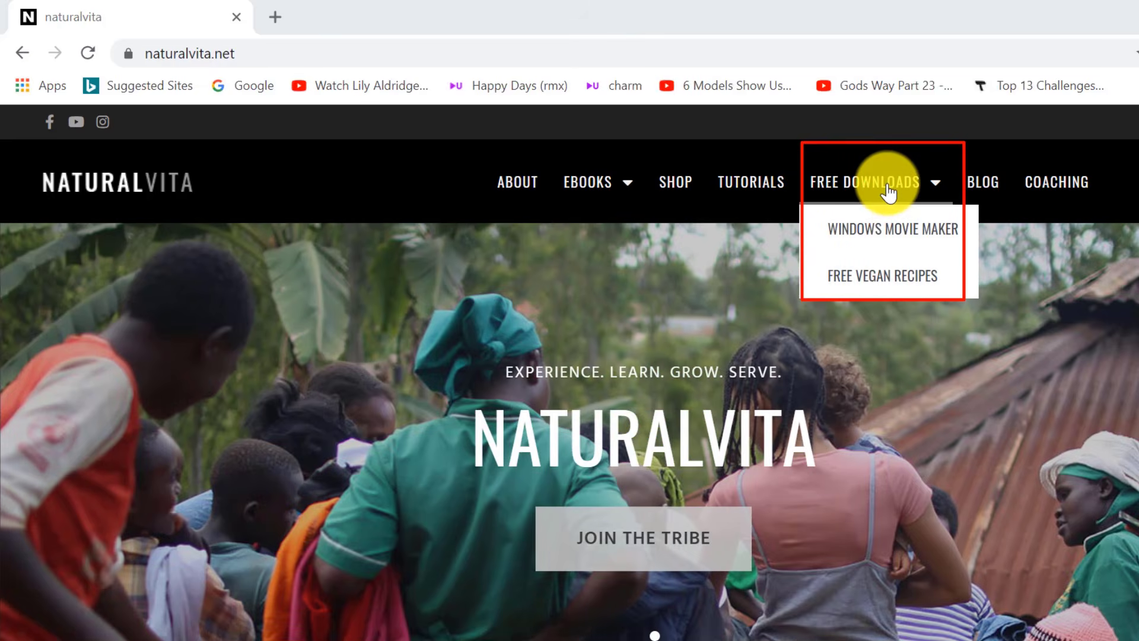
pyautogui.click(886, 236)
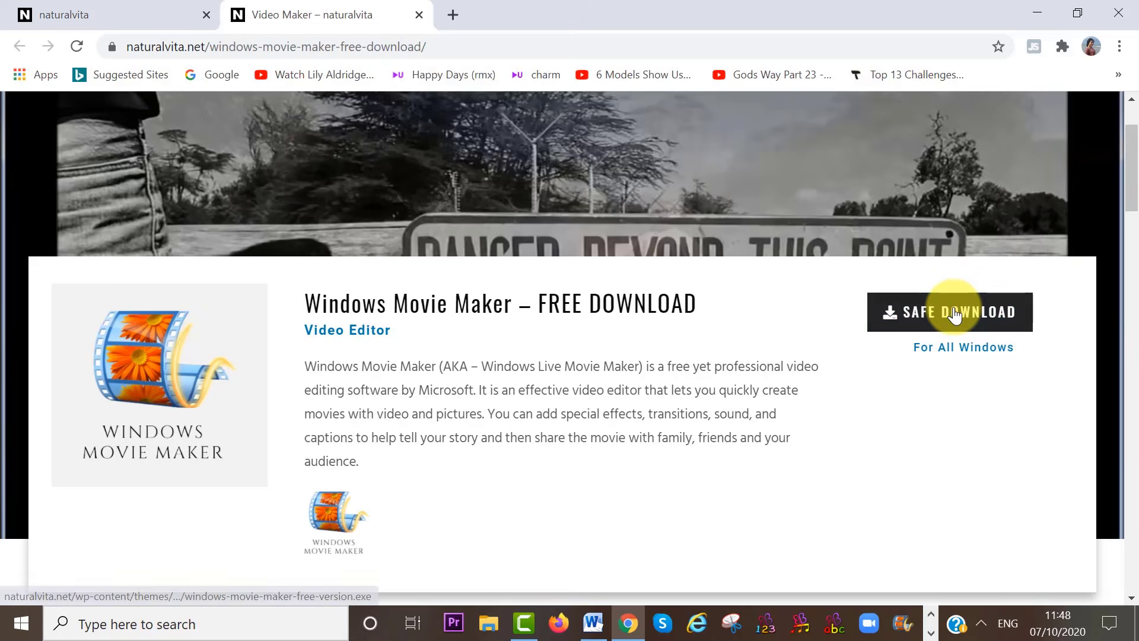
pyautogui.click(953, 314)
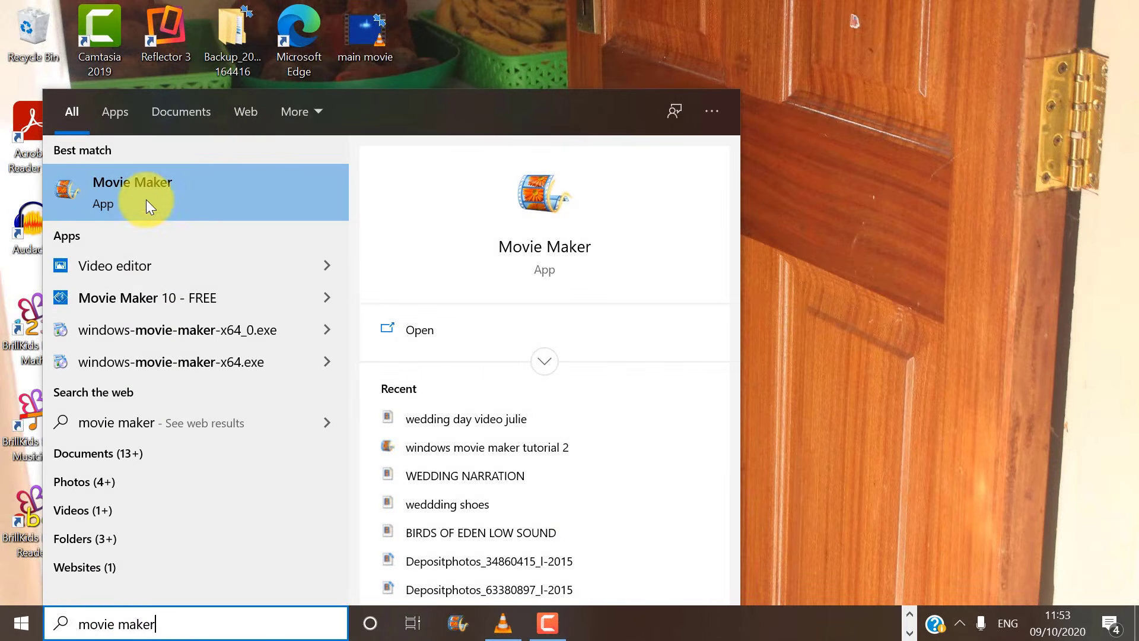
pyautogui.click(146, 201)
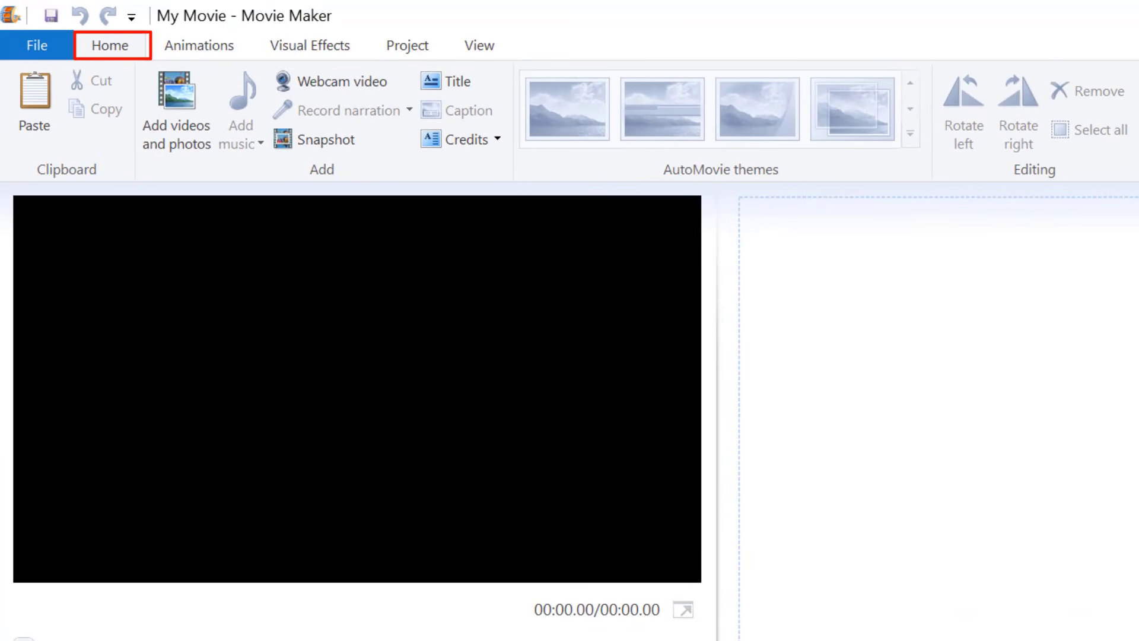
# Import all photos and videos from the wedding folder into the movie at once
pyautogui.click(189, 116)
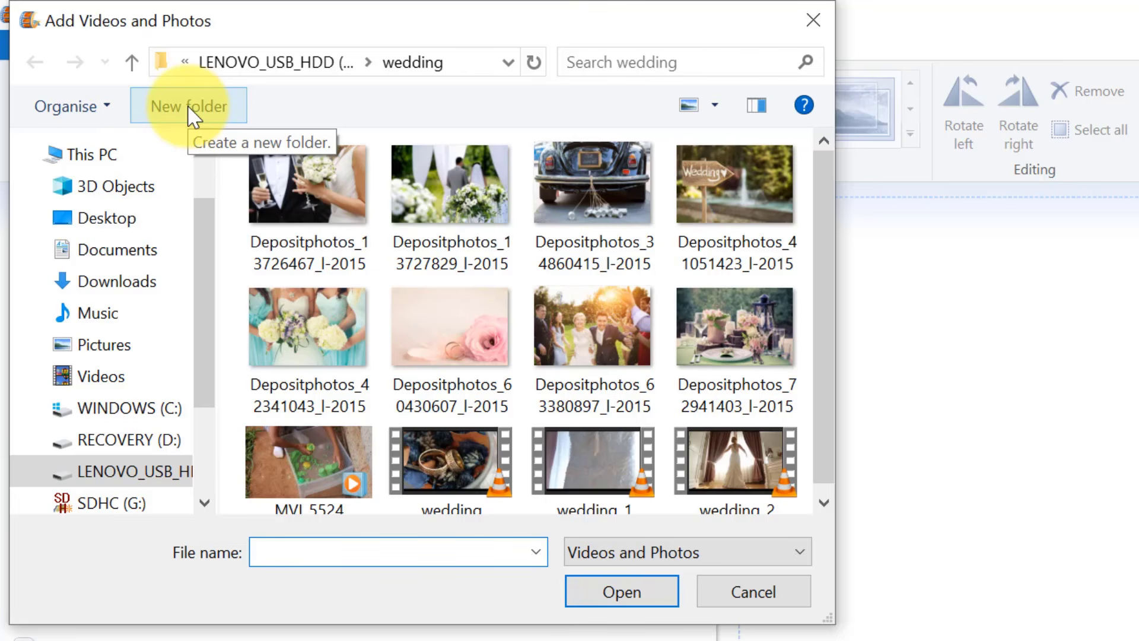
pyautogui.click(323, 208)
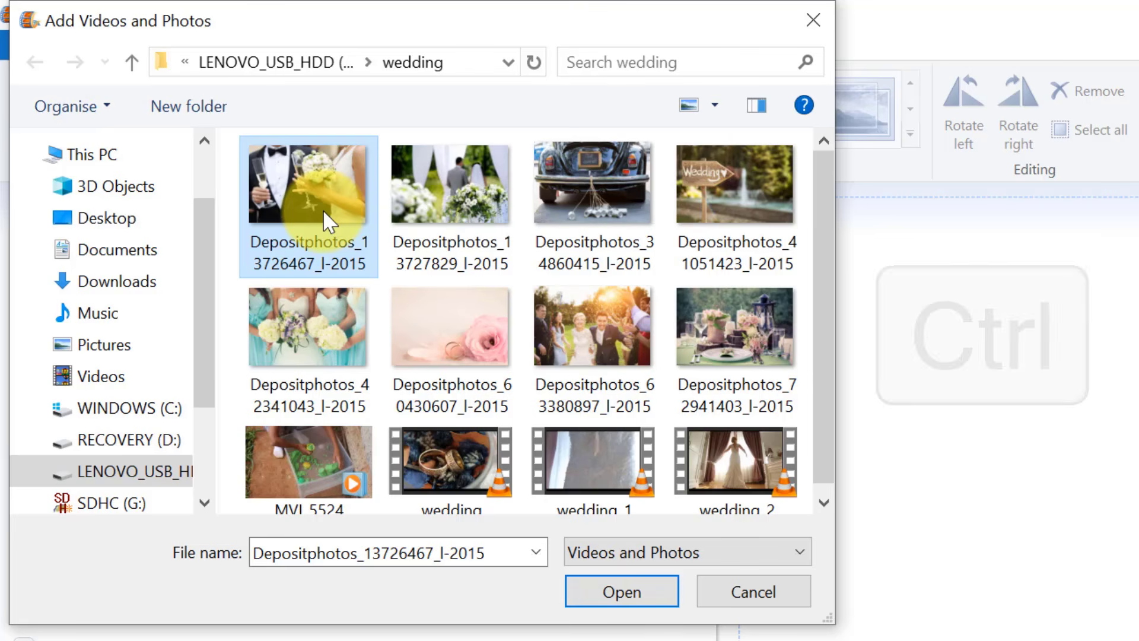
pyautogui.keyDown('ctrl'); pyautogui.click(470, 241); pyautogui.keyUp('ctrl')
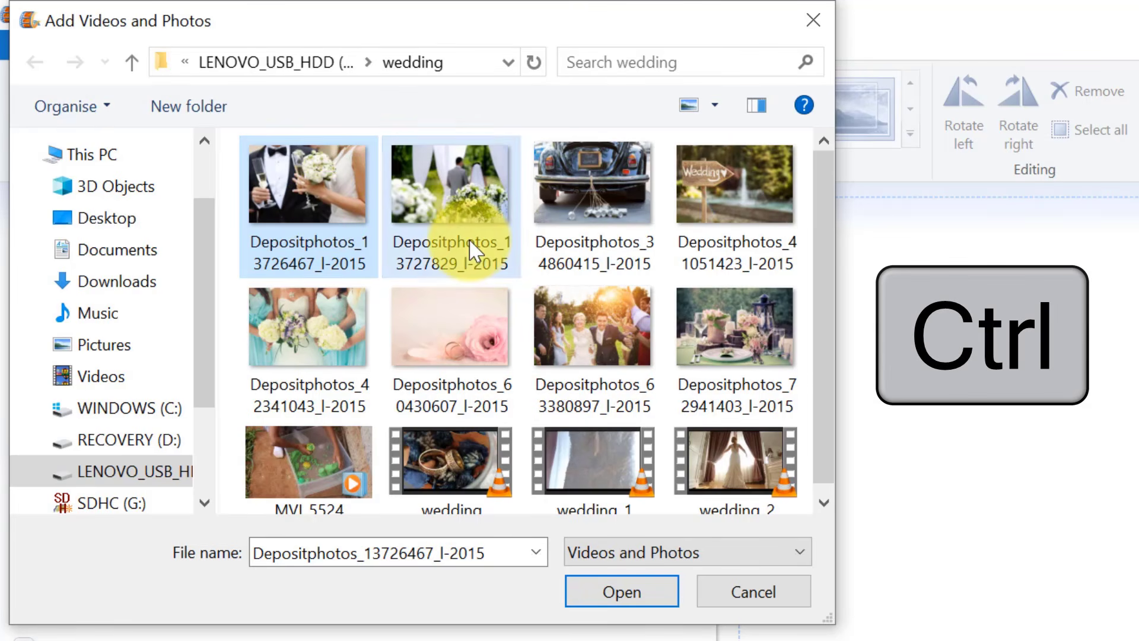
pyautogui.keyDown('ctrl'); pyautogui.click(602, 228); pyautogui.keyUp('ctrl')
pyautogui.keyDown('ctrl'); pyautogui.click(712, 234); pyautogui.keyUp('ctrl')
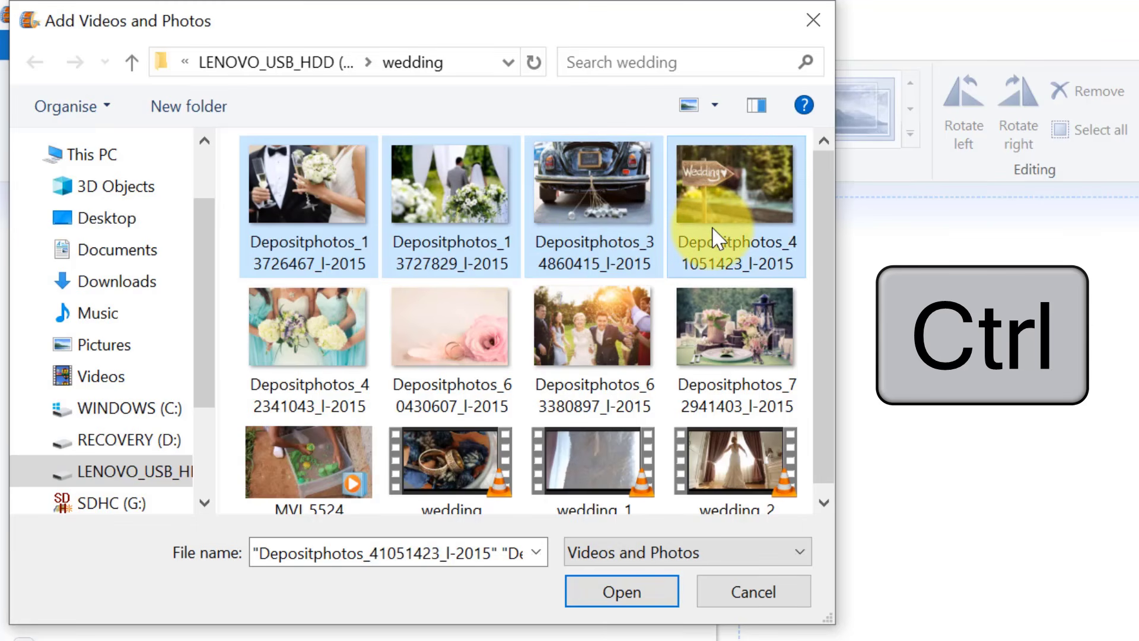
pyautogui.hotkey('ctrl', 'a')
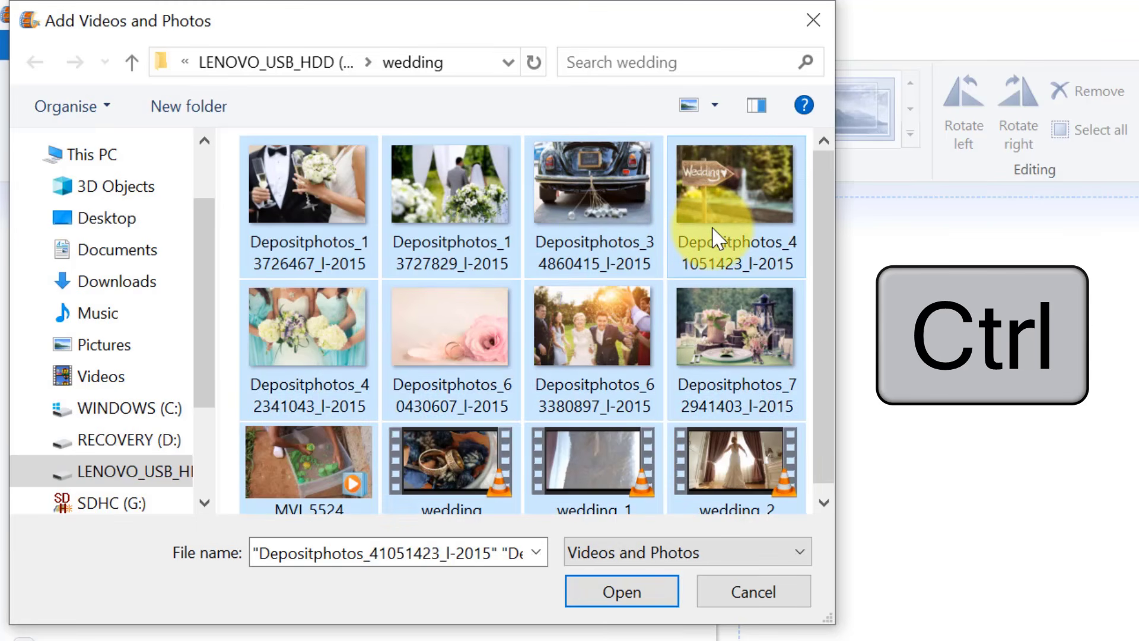
pyautogui.scroll(-1, 821, 264)
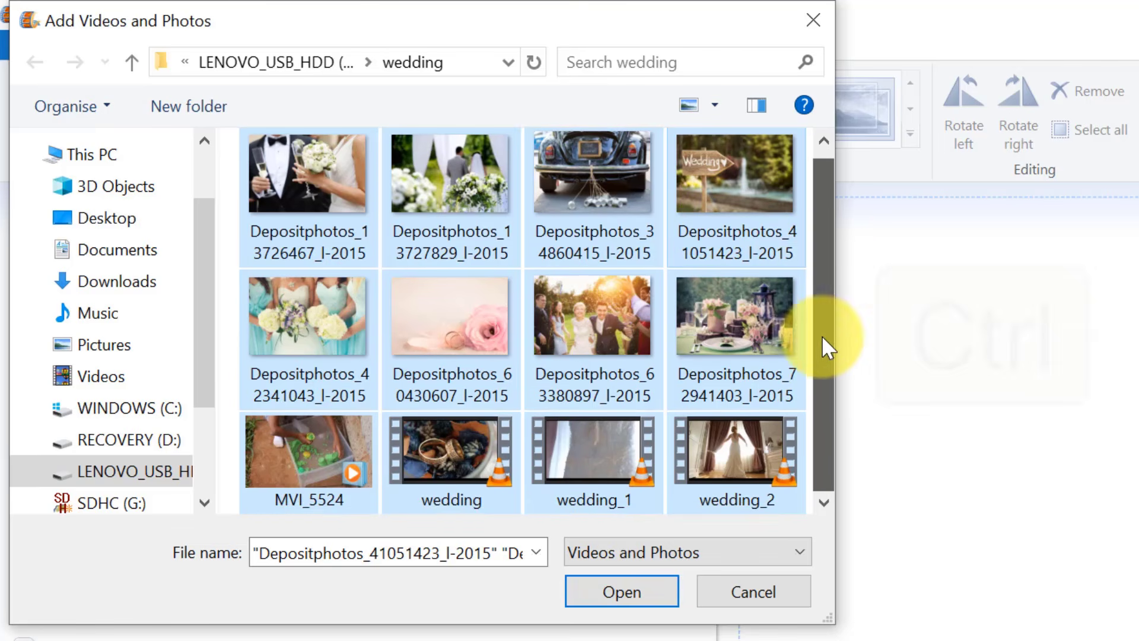
pyautogui.moveTo(818, 226); pyautogui.dragTo(819, 215)
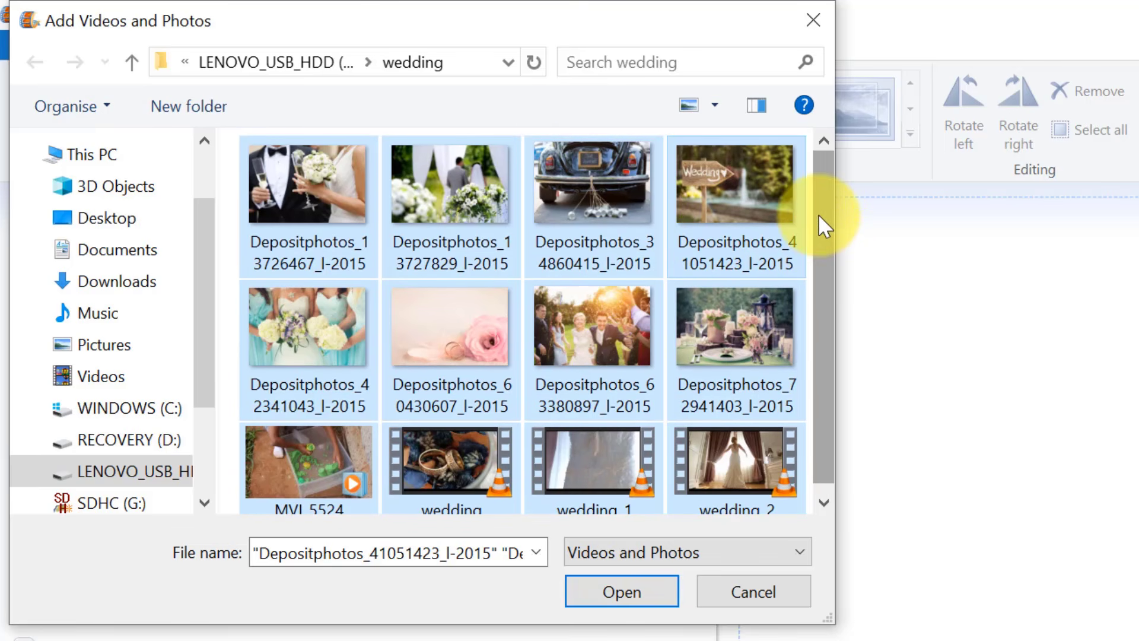
pyautogui.click(621, 594)
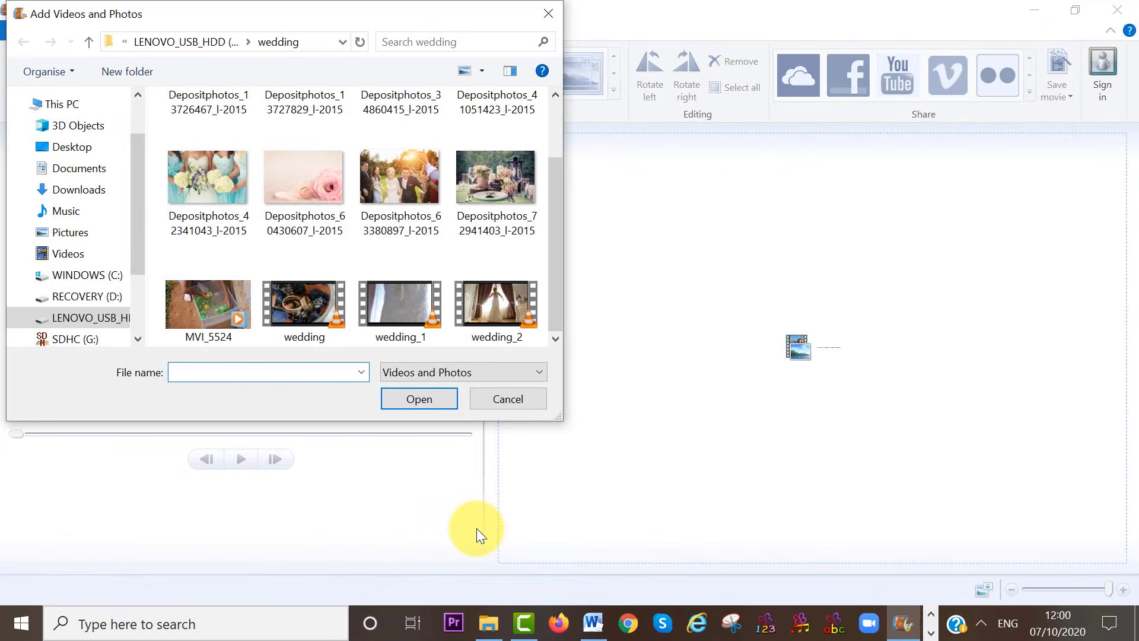
# Add the wedding_1 video and the Depositphotos_41051423_l-2015 photo from the wedding folder to the movie one after another
pyautogui.click(404, 297)
pyautogui.click(398, 396)
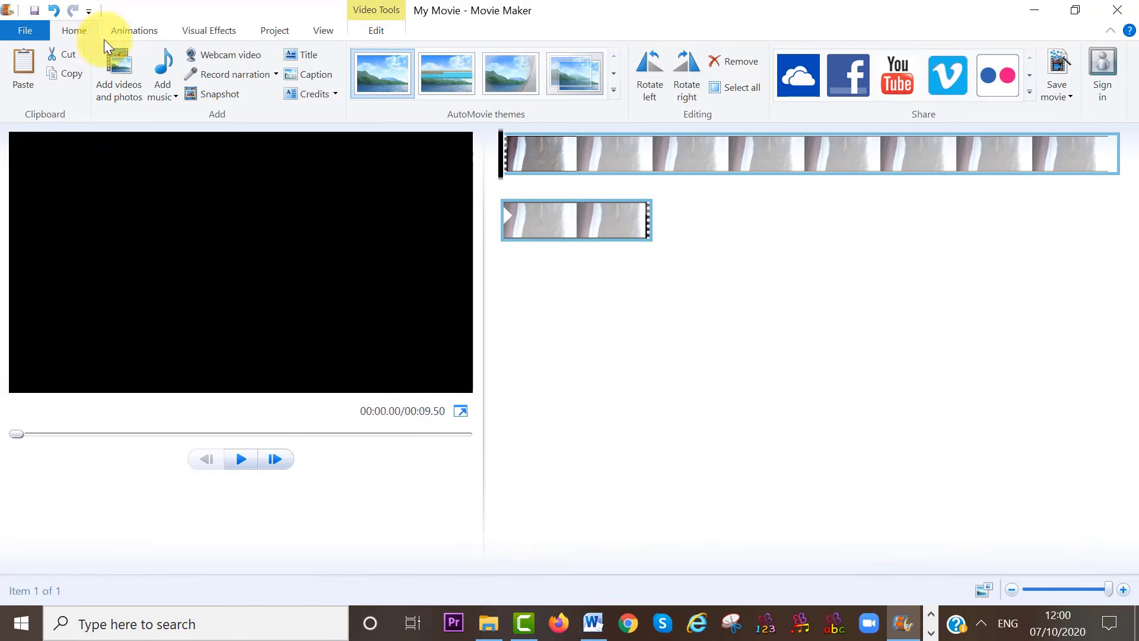
pyautogui.click(119, 68)
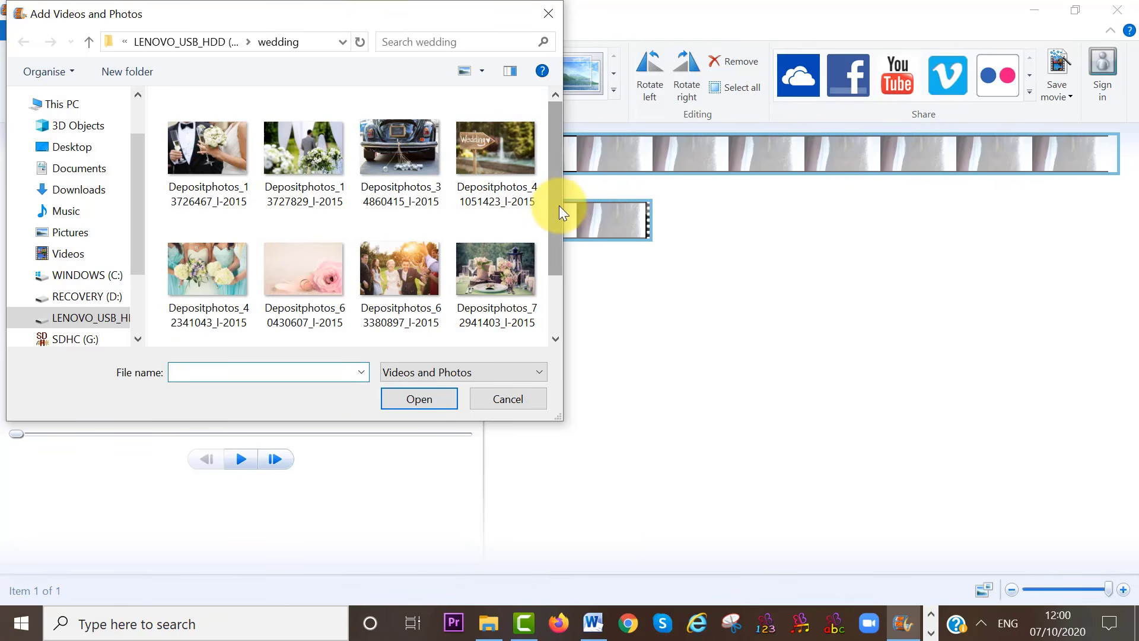
pyautogui.scroll(-3, 558, 237)
pyautogui.scroll(3, 550, 221)
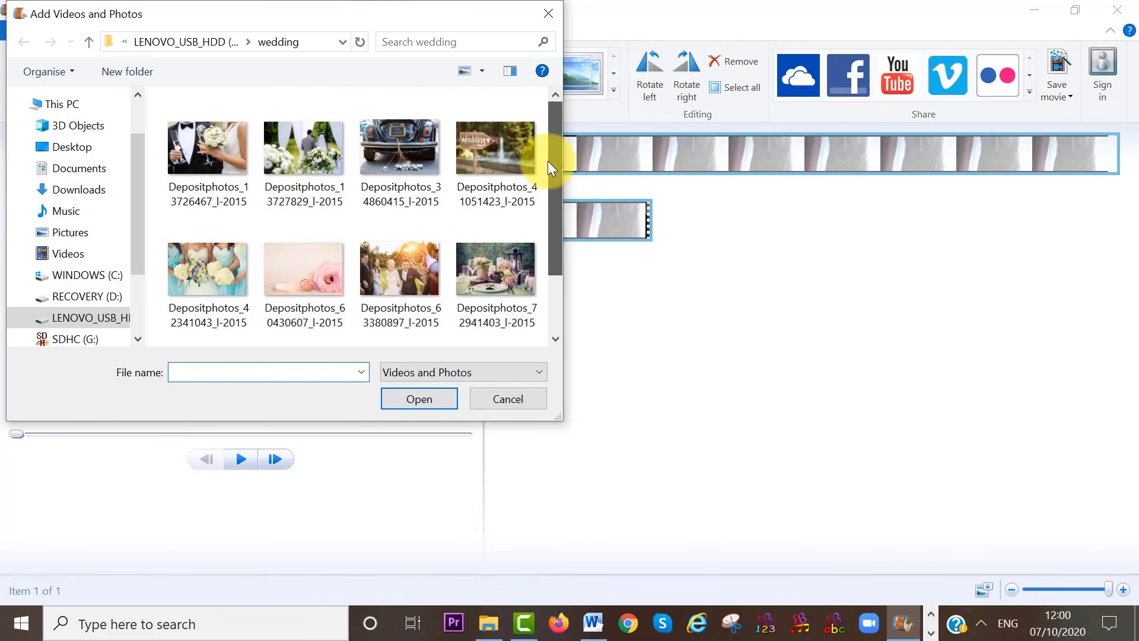
pyautogui.click(497, 152)
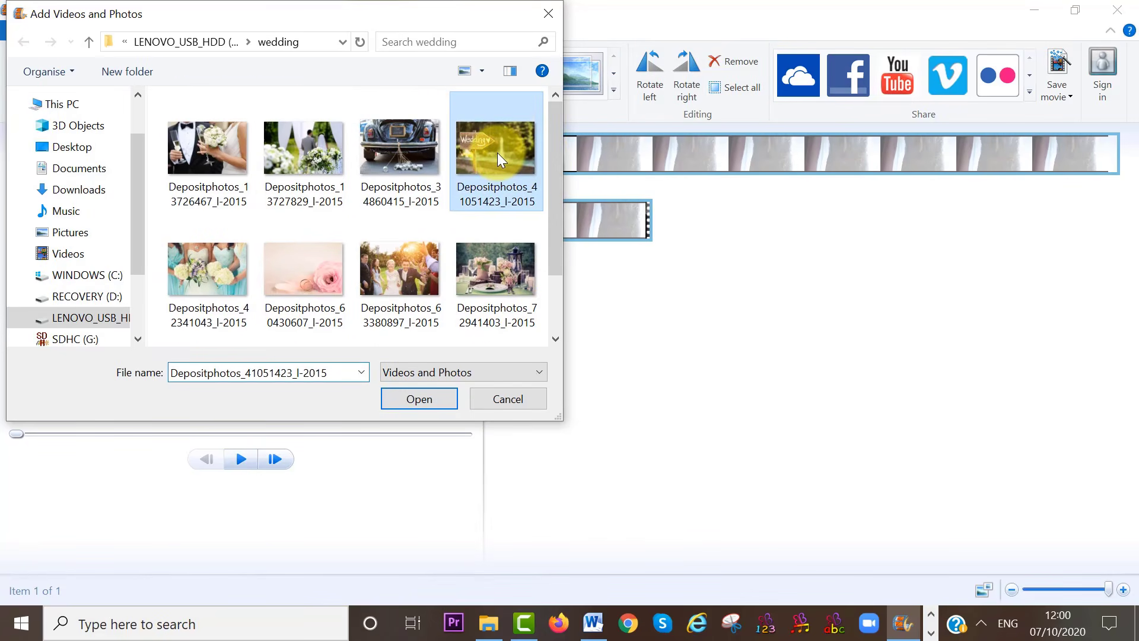
pyautogui.click(421, 402)
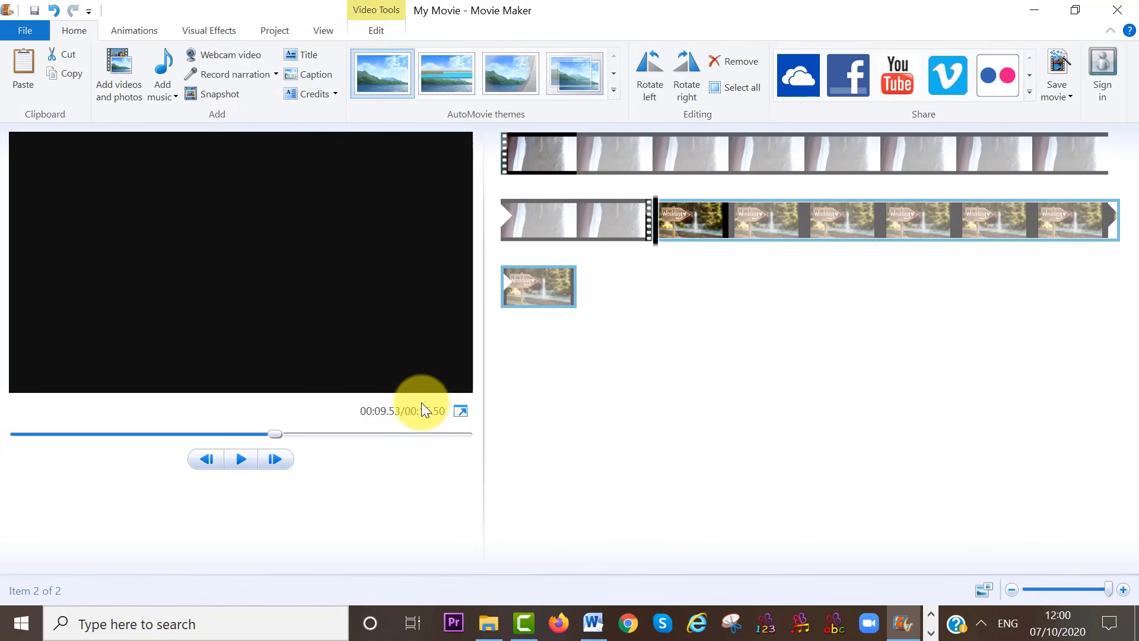
pyautogui.click(117, 86)
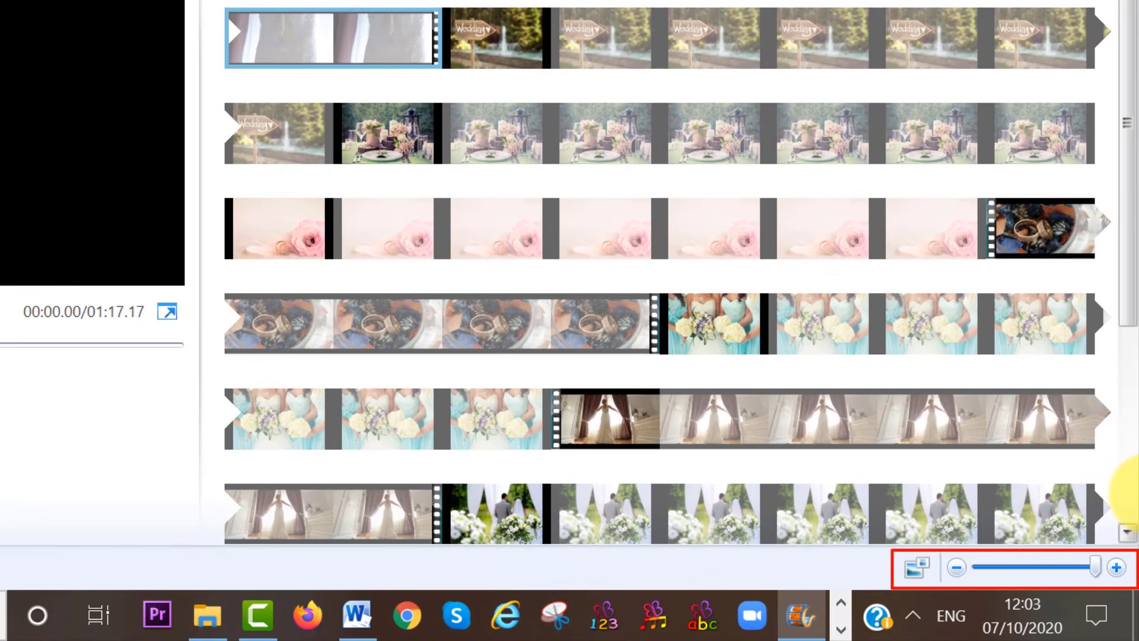
# Switch the storyboard thumbnails to small icons and return them to medium icons
pyautogui.click(918, 572)
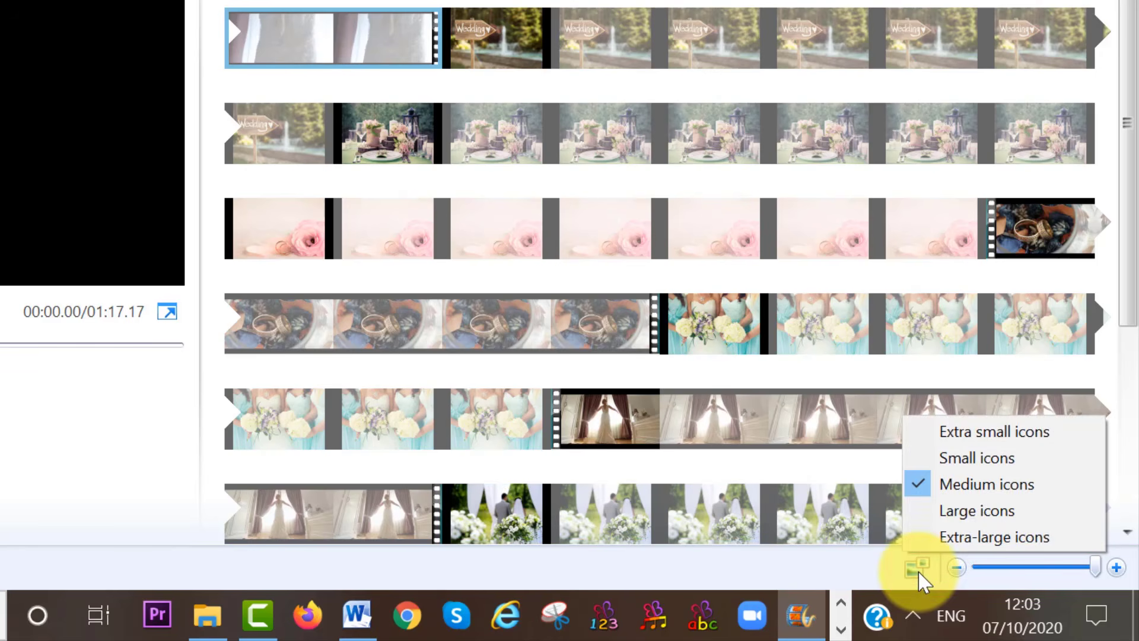
pyautogui.click(974, 458)
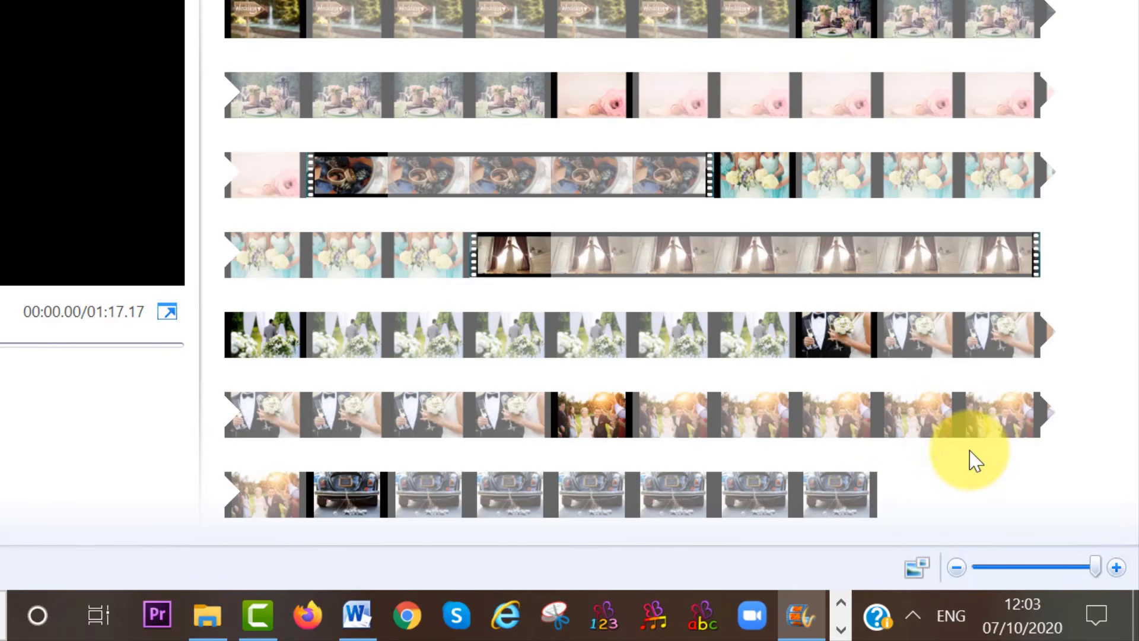
pyautogui.click(916, 567)
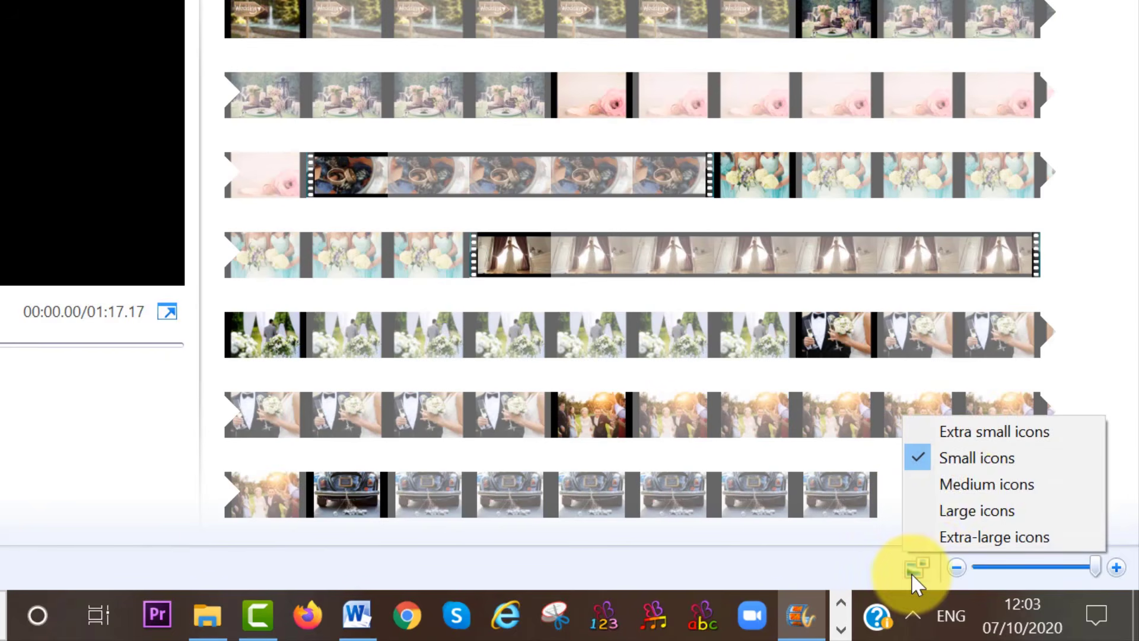
pyautogui.click(976, 487)
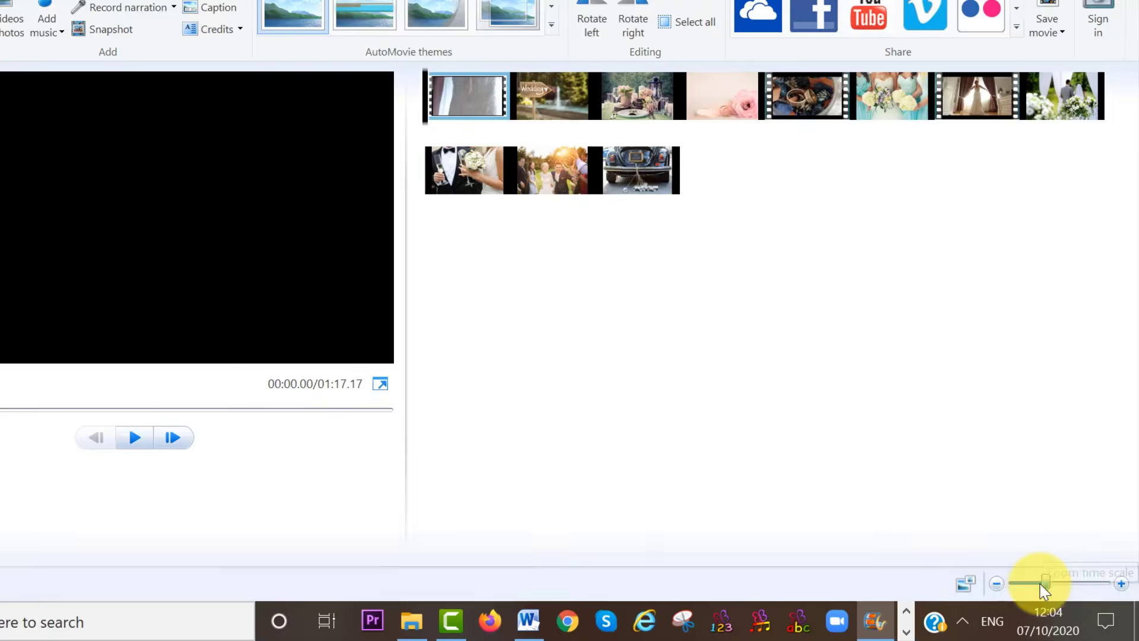
pyautogui.click(965, 584)
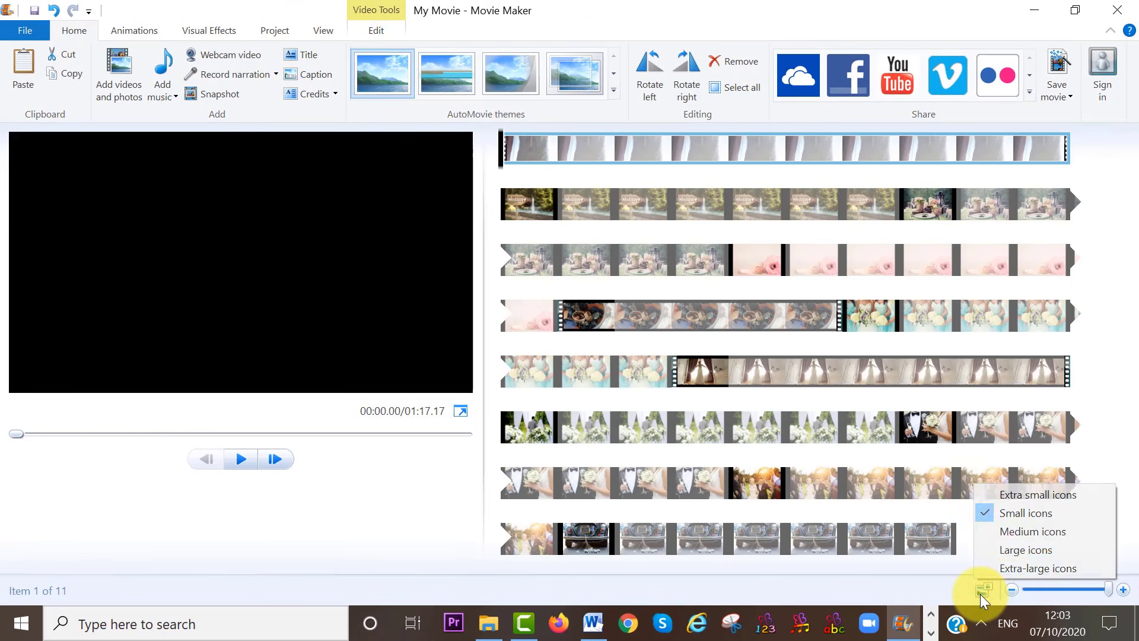
pyautogui.click(1025, 532)
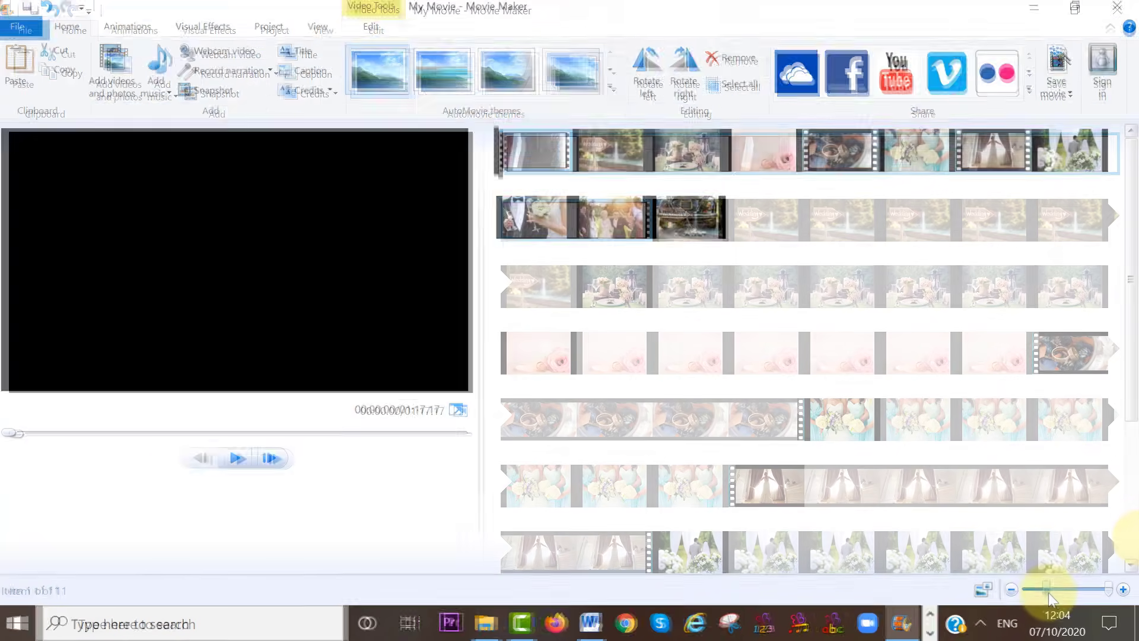
# Zoom the storyboard's time scale in to the maximum and preview the movie from its start
pyautogui.moveTo(1044, 591); pyautogui.dragTo(1097, 578)
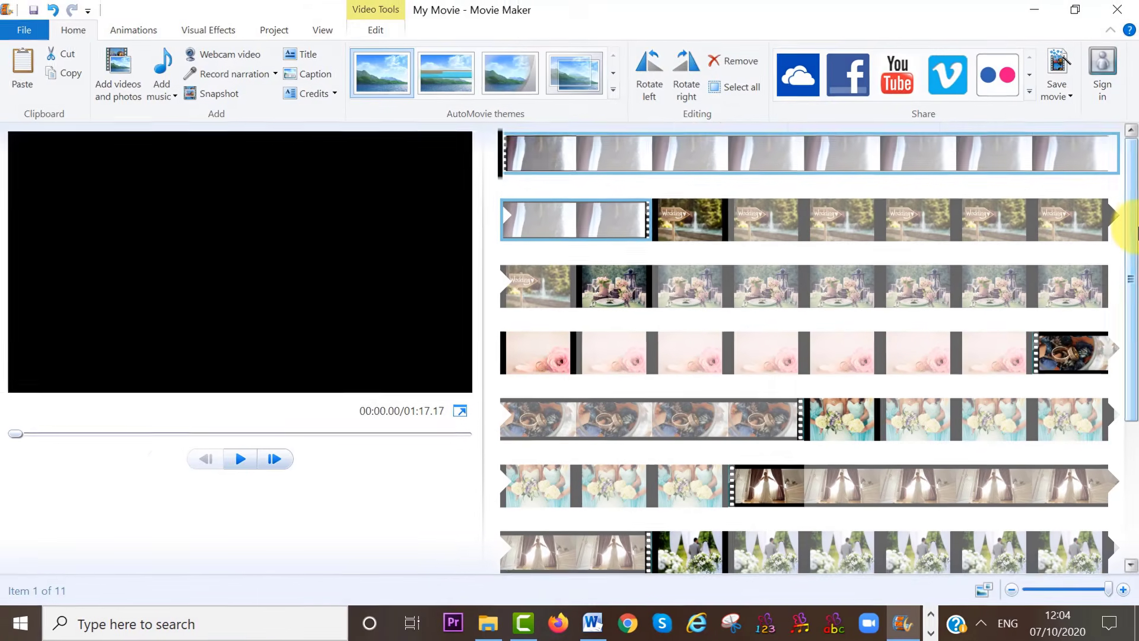
pyautogui.moveTo(1129, 106); pyautogui.dragTo(1137, 221)
pyautogui.moveTo(1137, 335); pyautogui.dragTo(1127, 432)
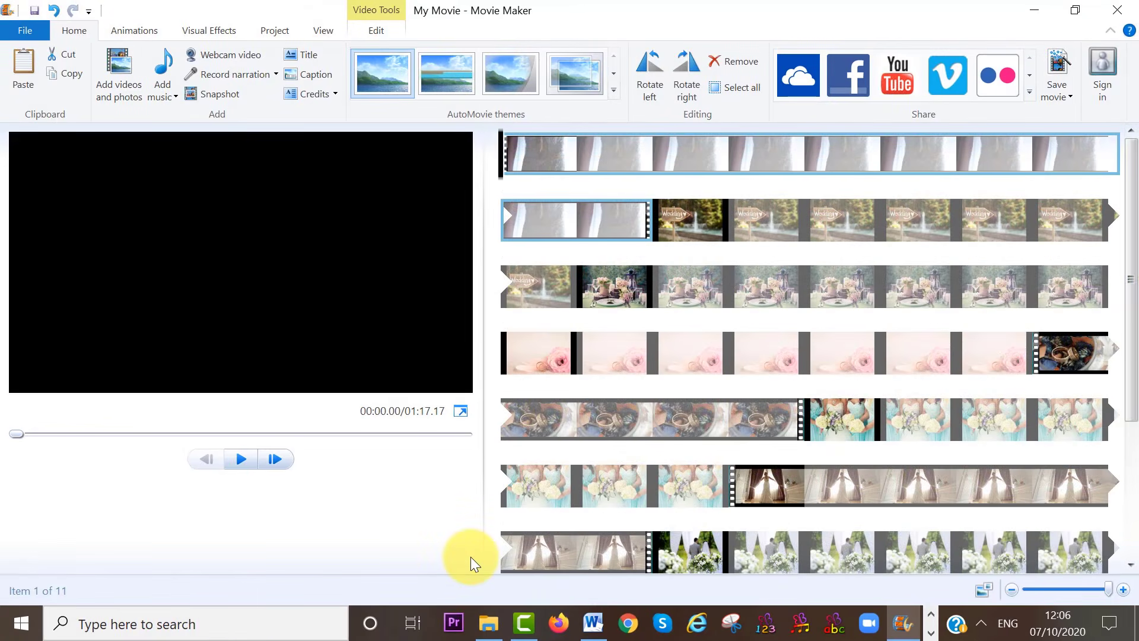
pyautogui.click(240, 461)
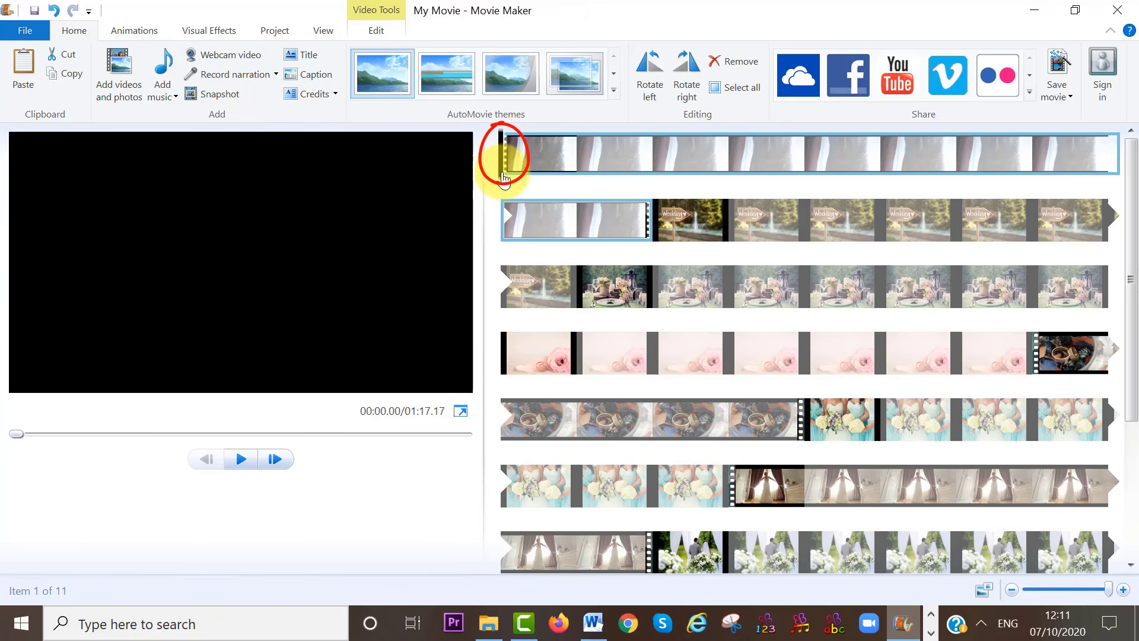
# Split the first video clip of the wedding dress at 00:05.30
pyautogui.moveTo(502, 176); pyautogui.dragTo(921, 183)
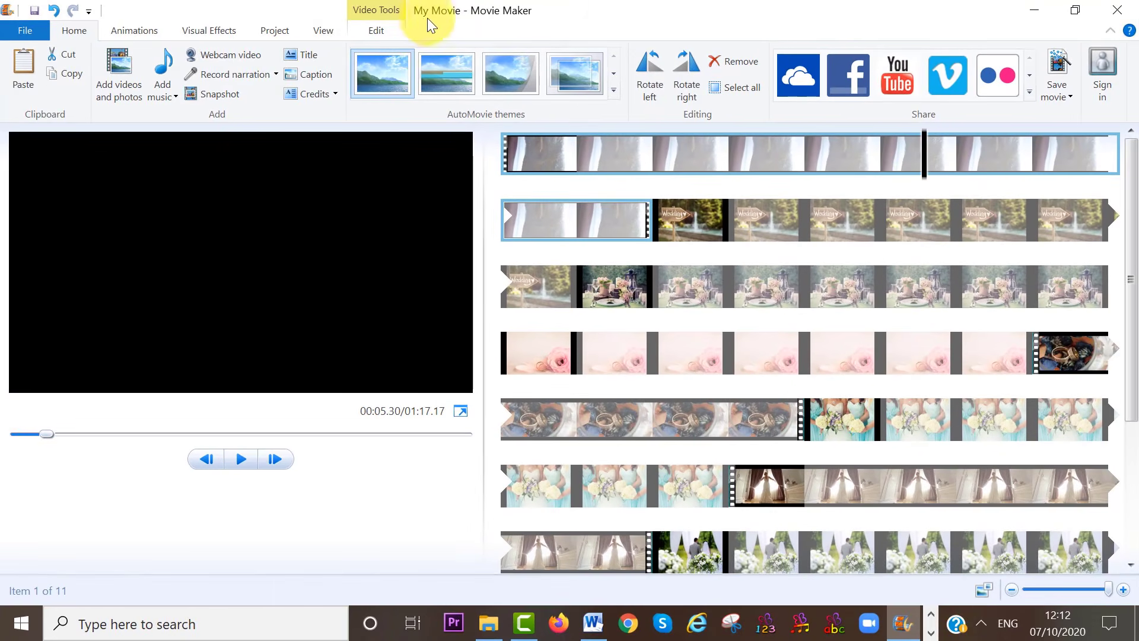
pyautogui.click(383, 30)
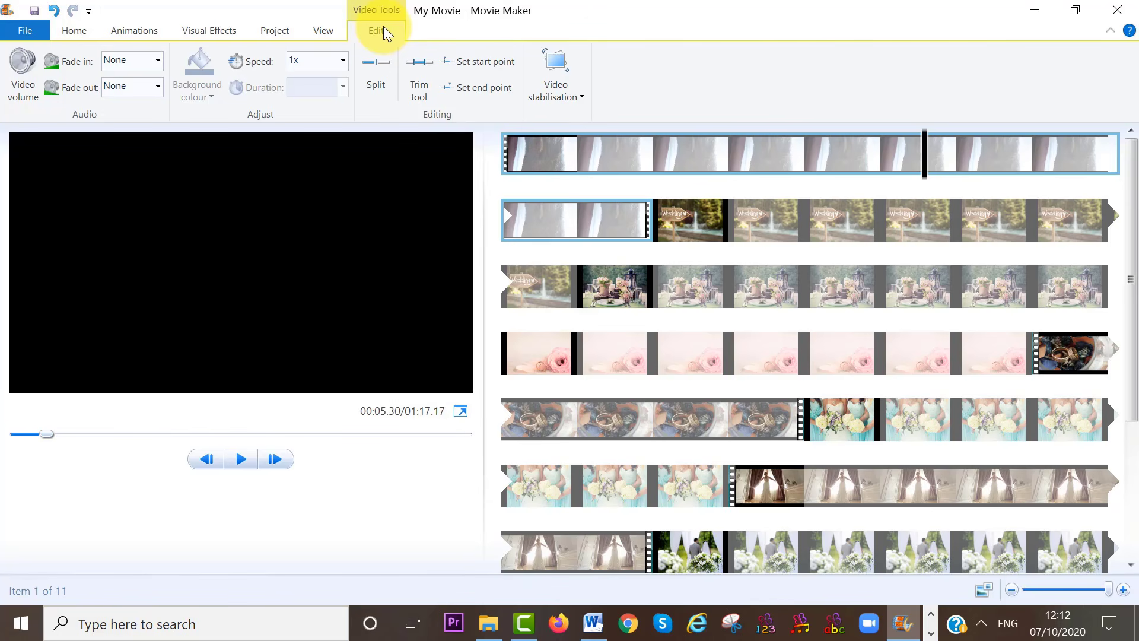
pyautogui.click(380, 77)
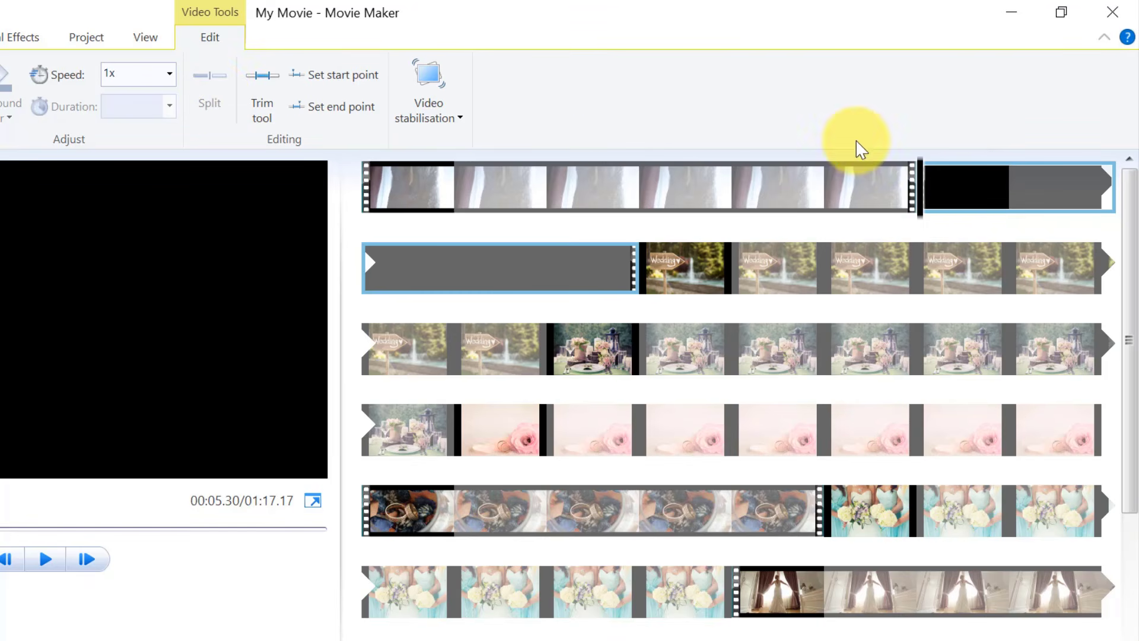
# Split the second part of the first video again at 00:07.30, where the shoes scene starts
pyautogui.click(965, 221)
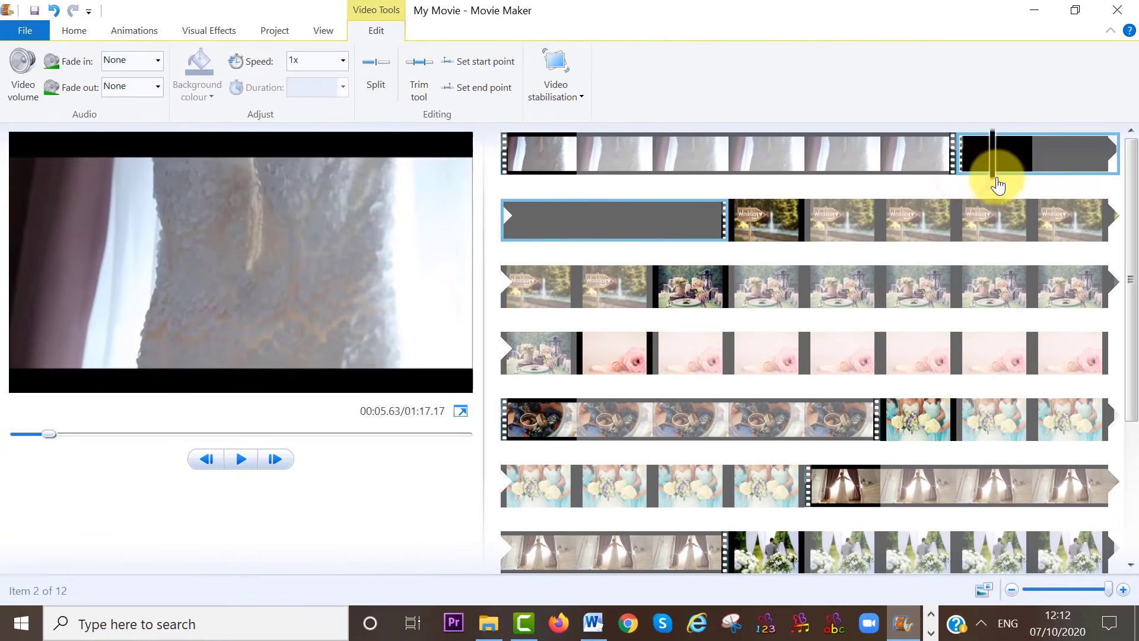
pyautogui.moveTo(997, 185); pyautogui.dragTo(530, 250)
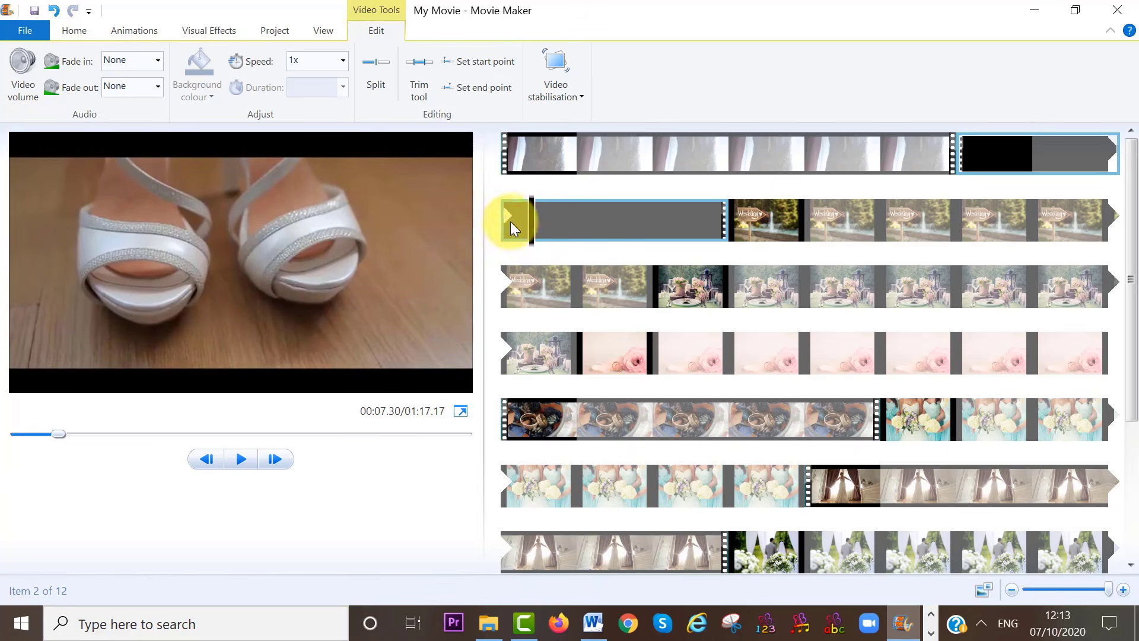
pyautogui.click(383, 91)
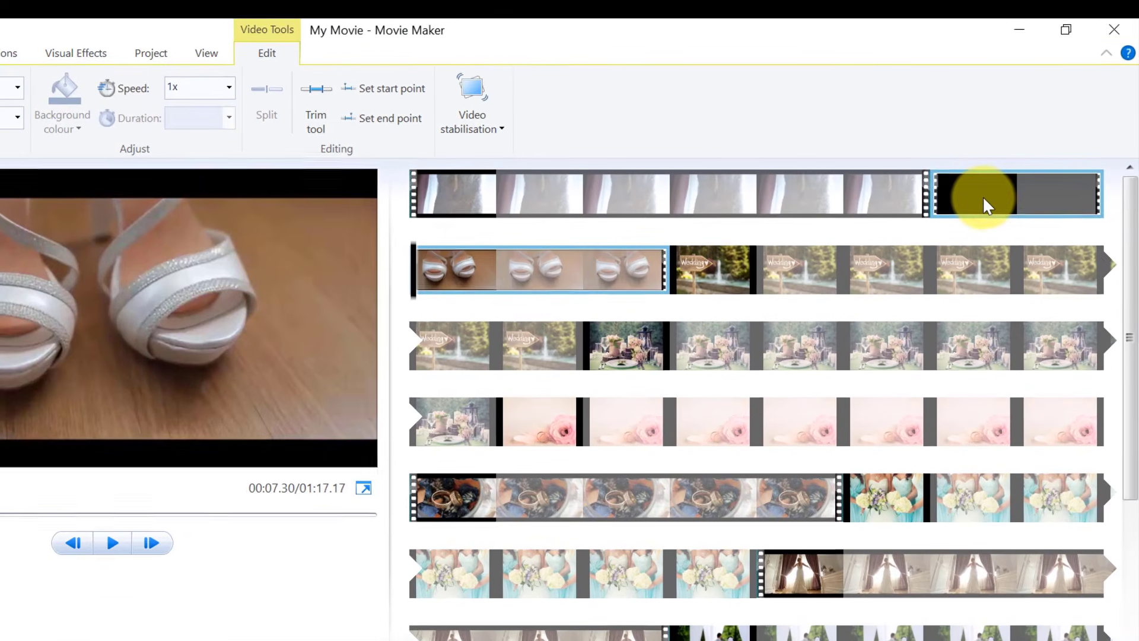
# Play back the middle segment between the two split points from its beginning
pyautogui.click(1002, 156)
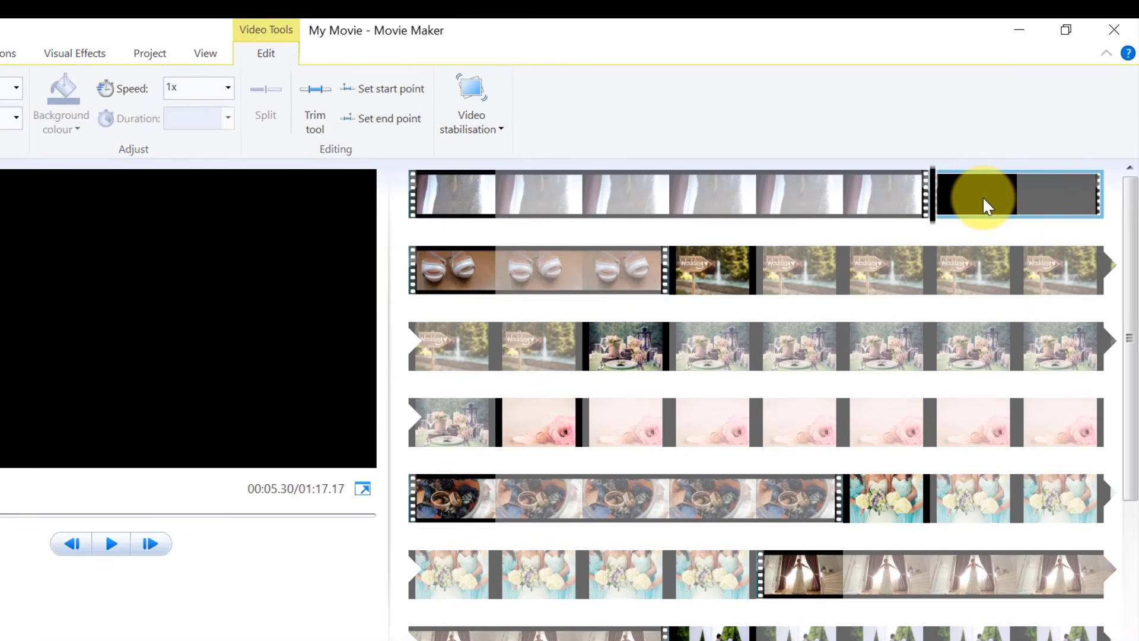
pyautogui.click(107, 544)
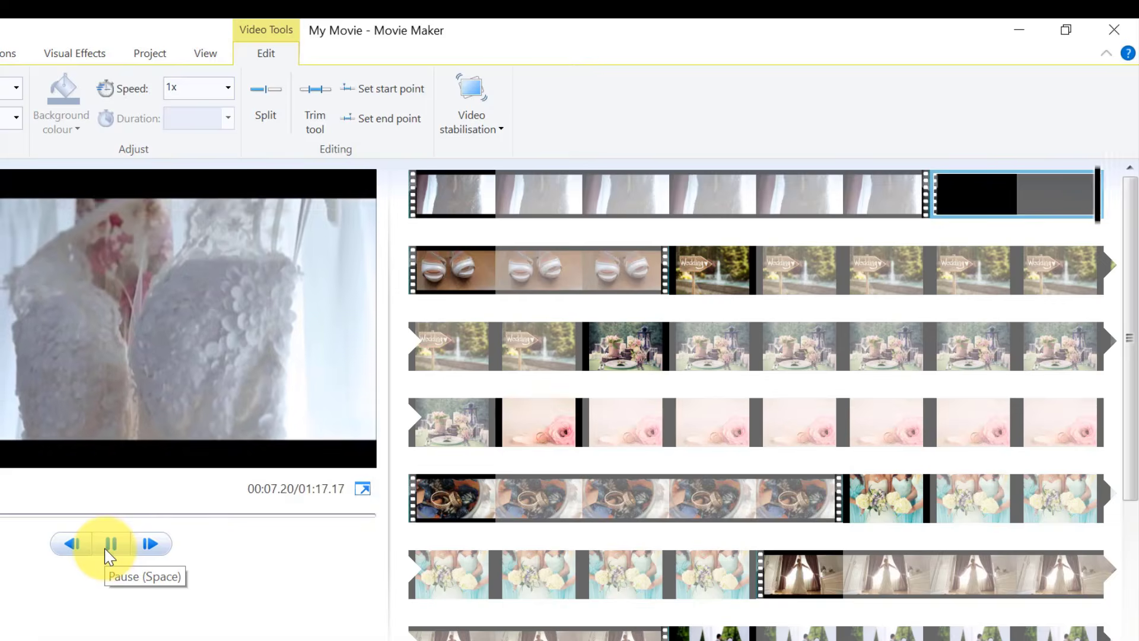
# Delete the short middle segment between the two split points and undo the deletion
pyautogui.moveTo(955, 223)
pyautogui.mouseDown()
pyautogui.moveTo(1101, 233)
pyautogui.moveTo(925, 219)
pyautogui.moveTo(937, 221)
pyautogui.mouseUp()
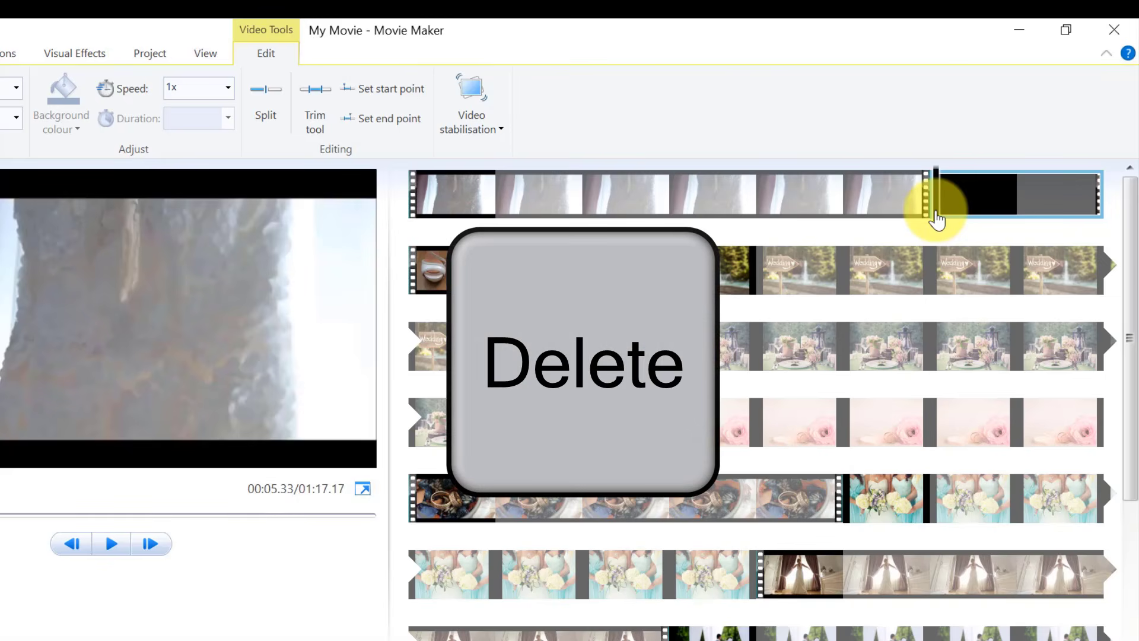
pyautogui.press('Delete')
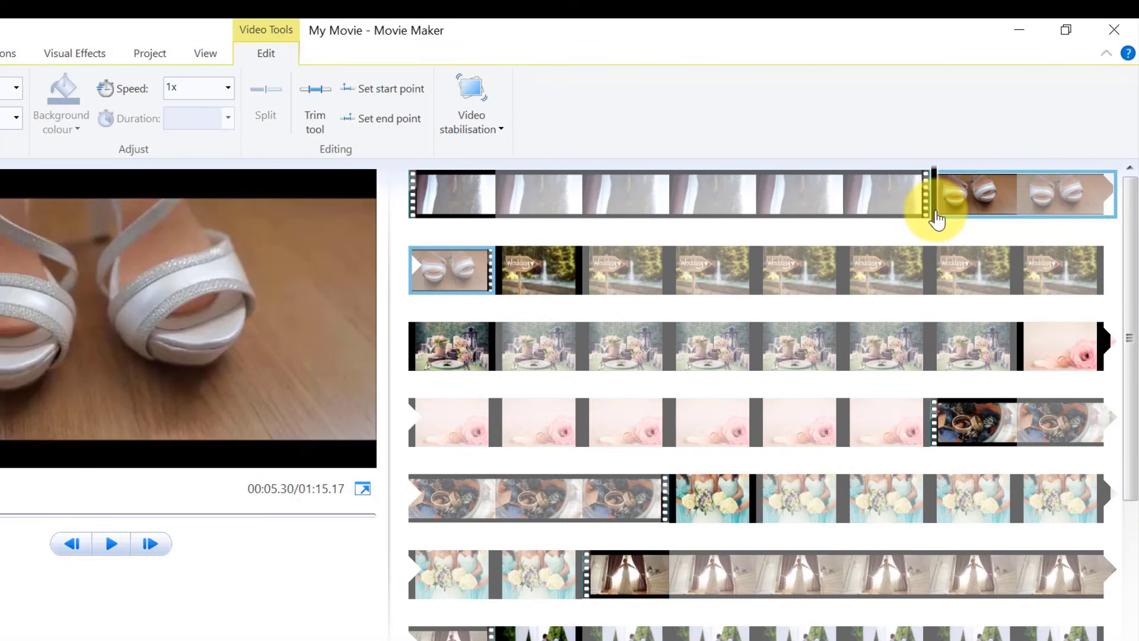
pyautogui.hotkey('ctrl', 'z')
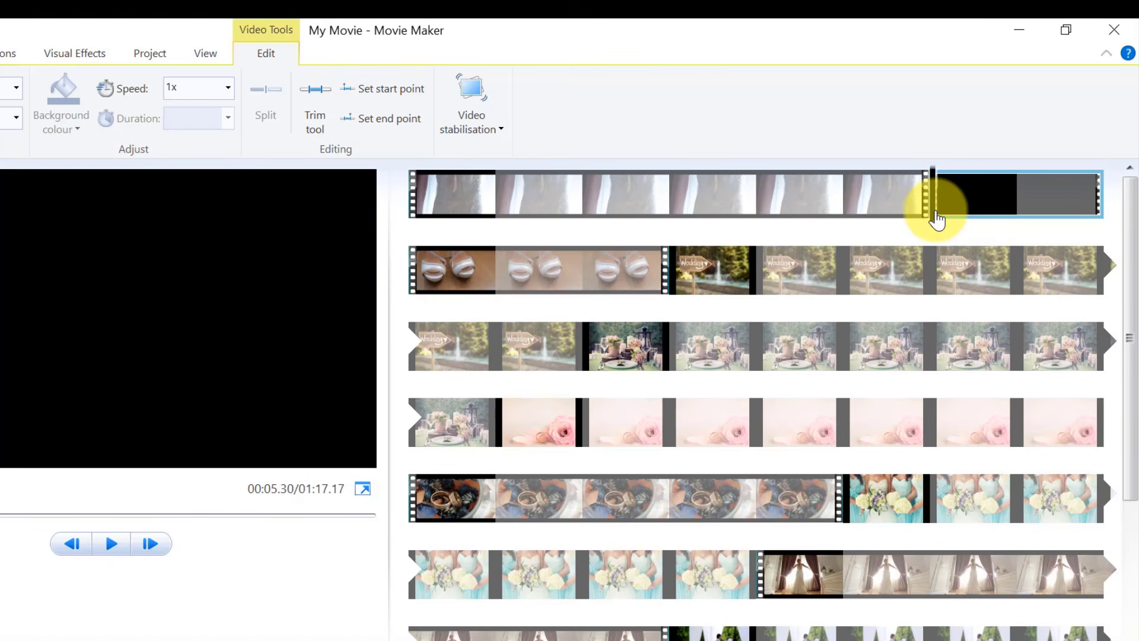
# Remove the short middle segment between the dress and shoes scenes from the storyboard
pyautogui.rightClick(937, 220)
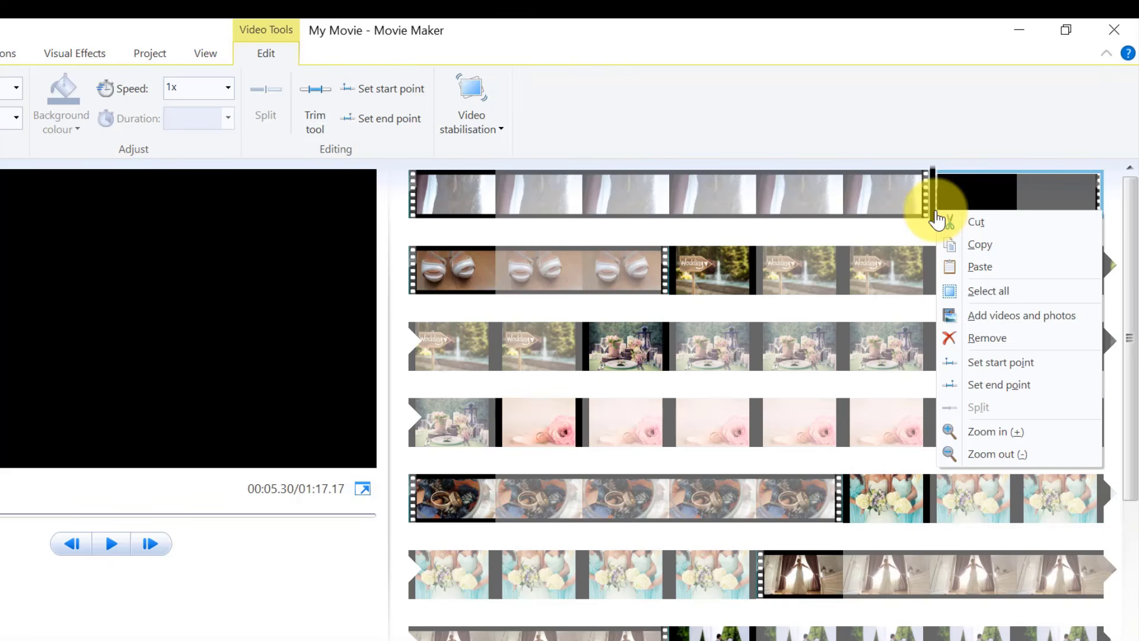
pyautogui.click(974, 338)
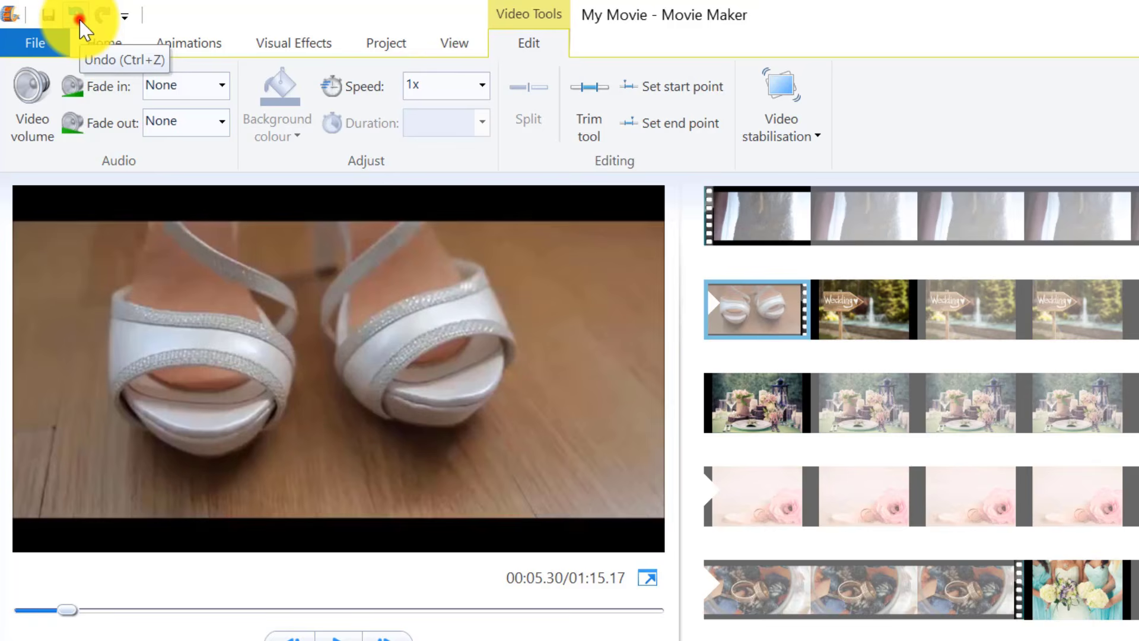
# Undo the middle segment's removal, redo it, and undo it again
pyautogui.click(79, 24)
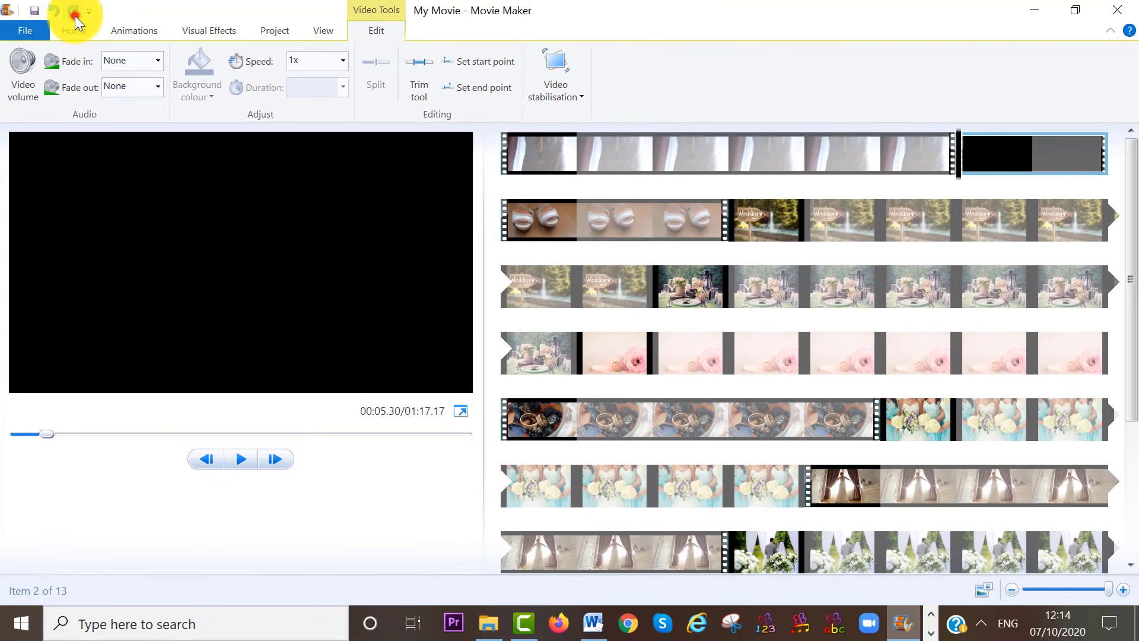
pyautogui.click(75, 15)
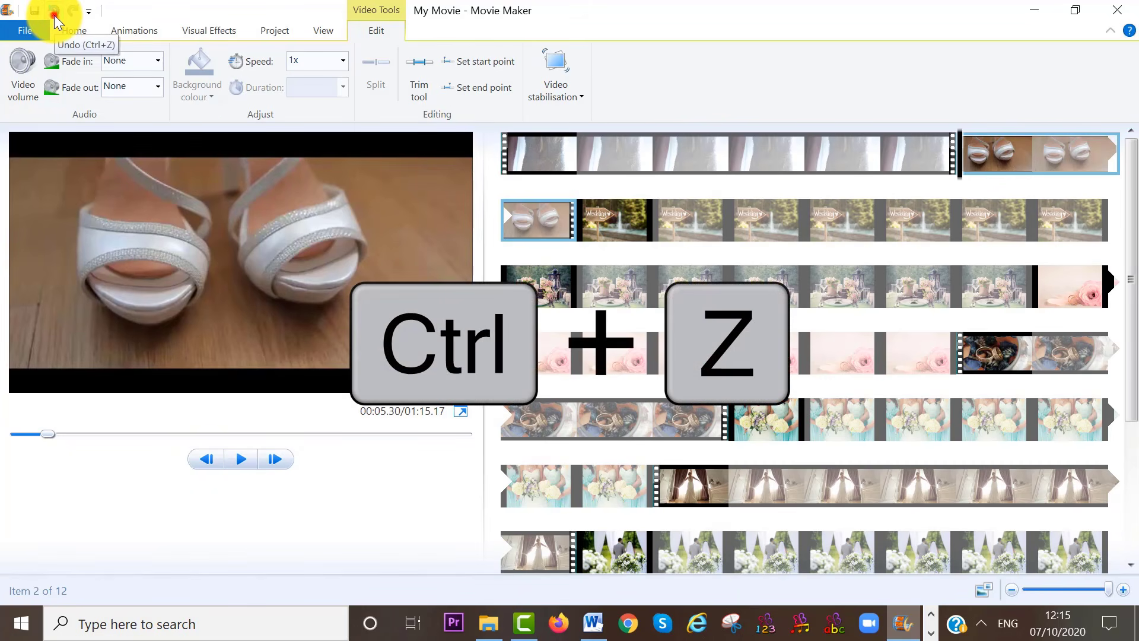
pyautogui.click(54, 16)
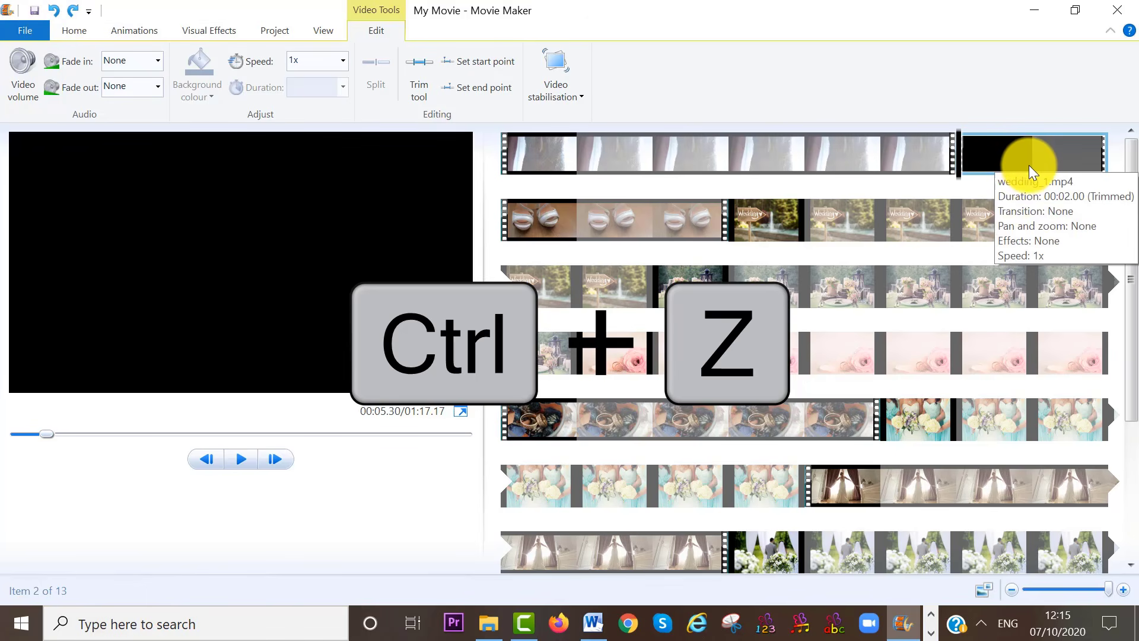
pyautogui.click(58, 16)
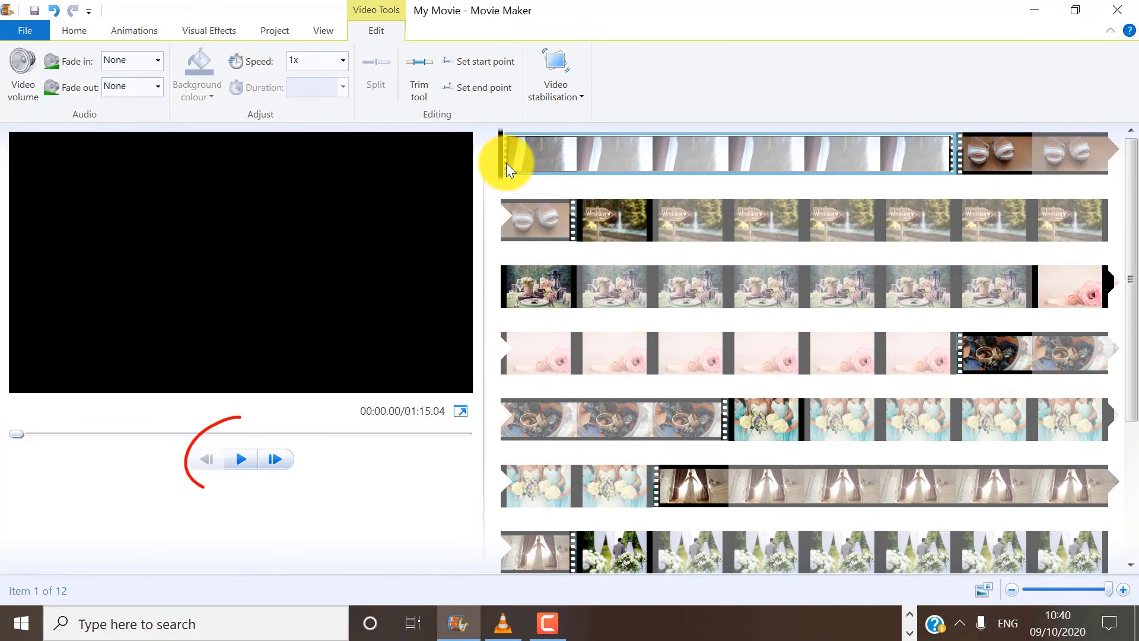
# Play the movie from its start through the cut into the shoes clip and pause it
pyautogui.click(241, 460)
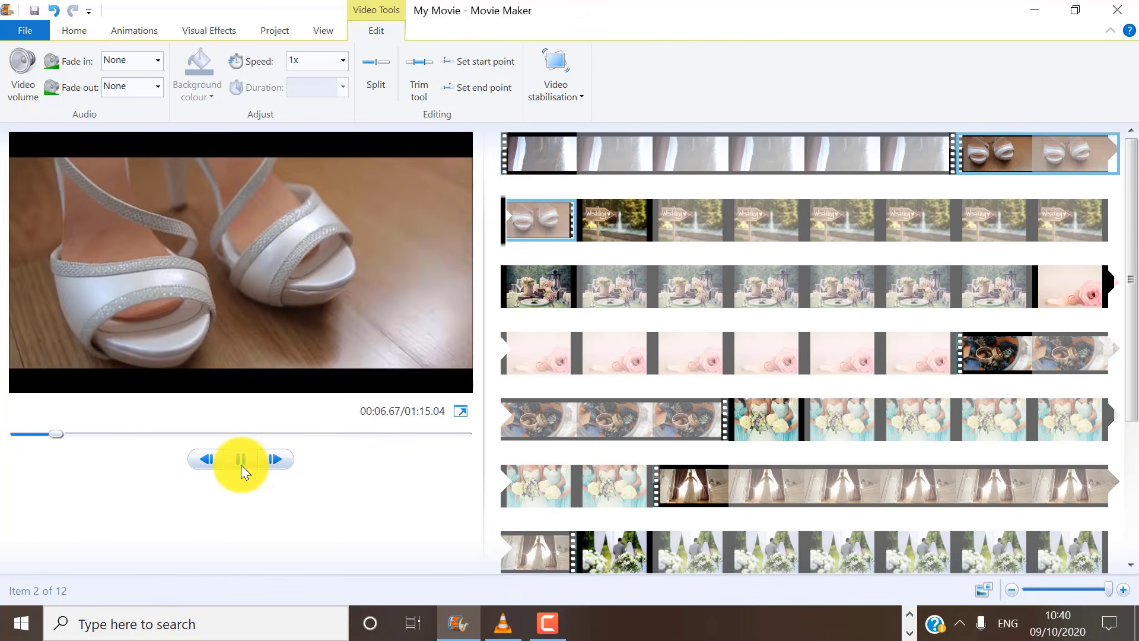
pyautogui.click(241, 459)
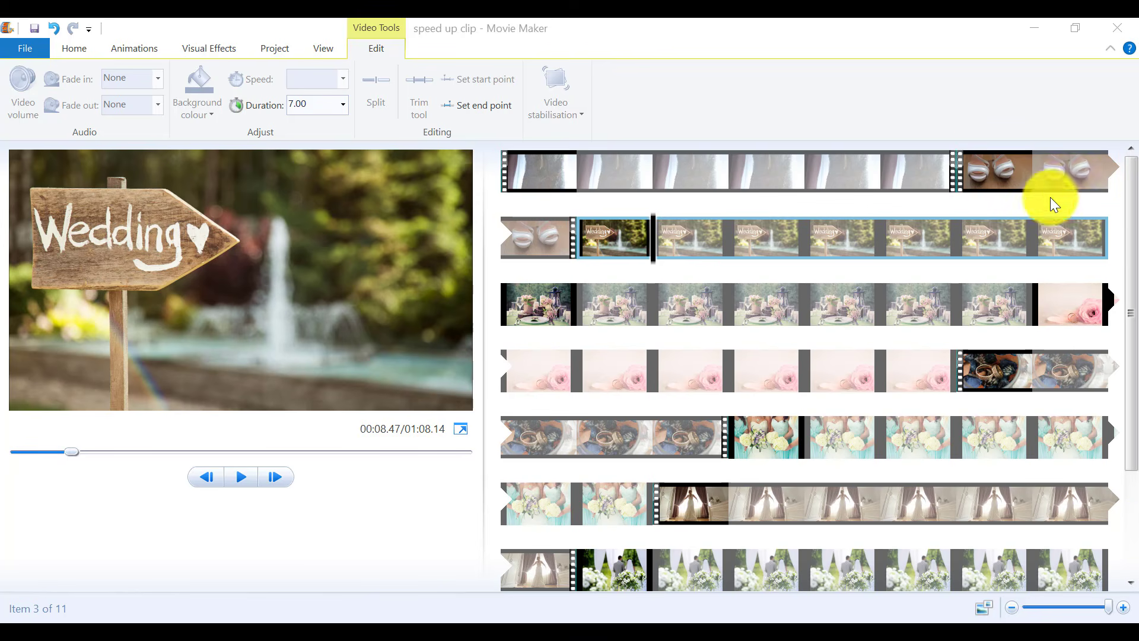
# Set the shoes clip's playback speed to 2x and play back the result
pyautogui.click(1046, 174)
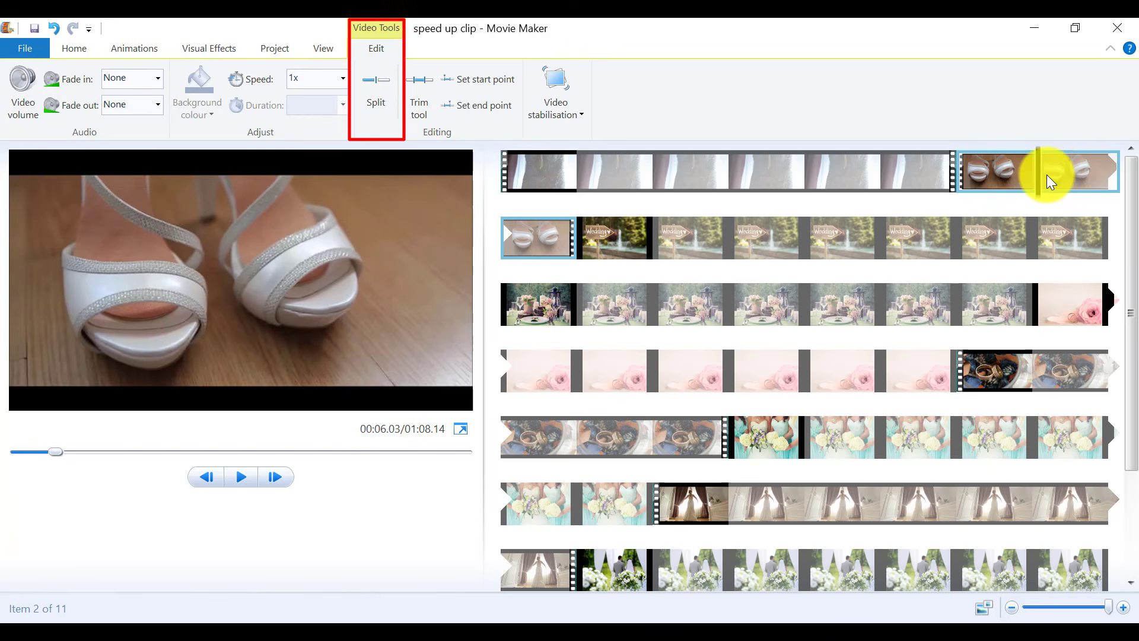
pyautogui.press('m')
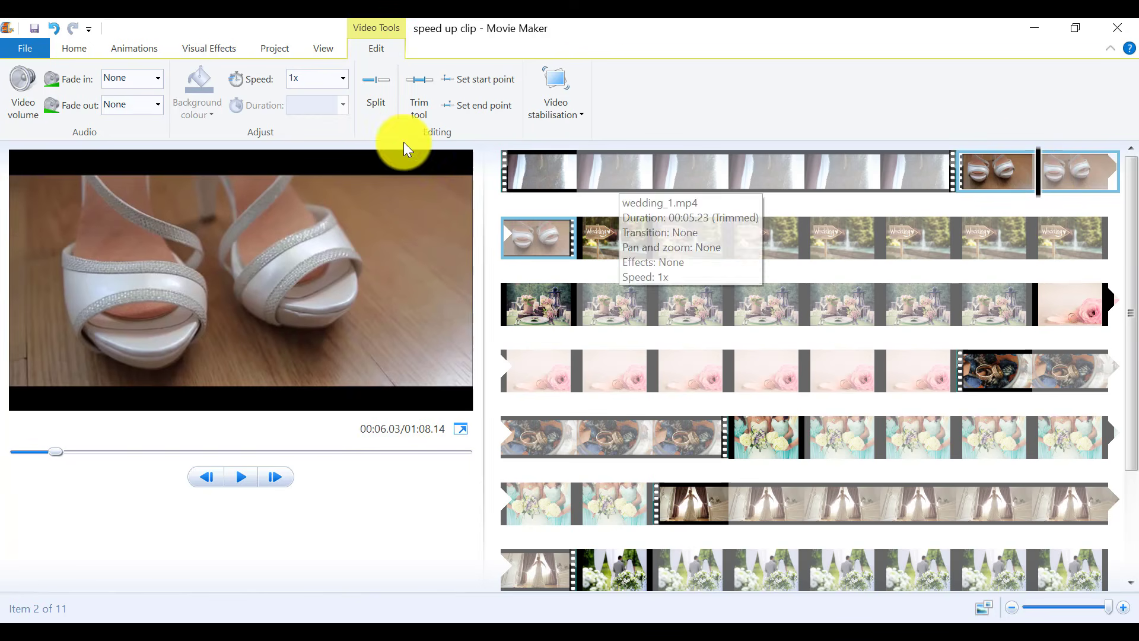
pyautogui.click(345, 79)
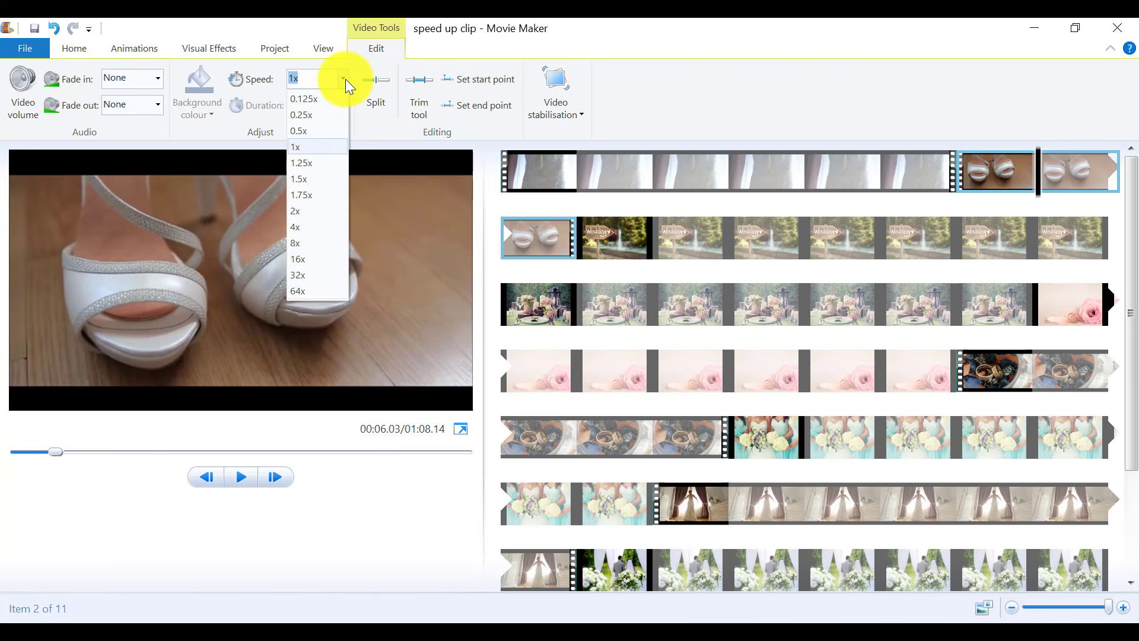
pyautogui.click(327, 211)
pyautogui.click(235, 478)
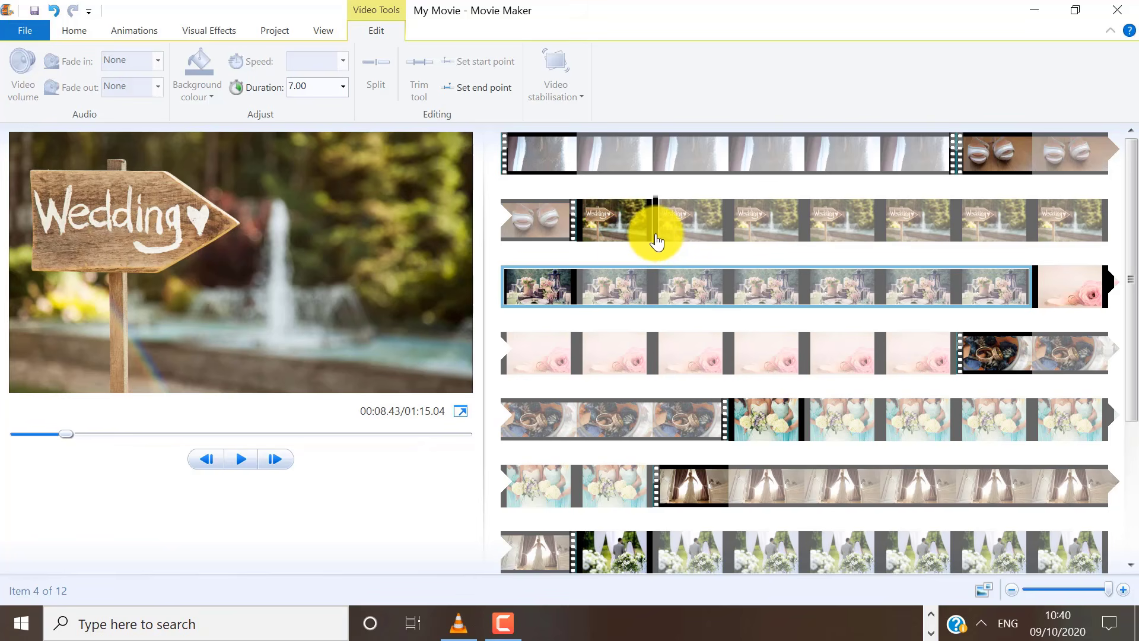
# Set the display duration of the wedding sign photo to 2.00 seconds
pyautogui.click(657, 241)
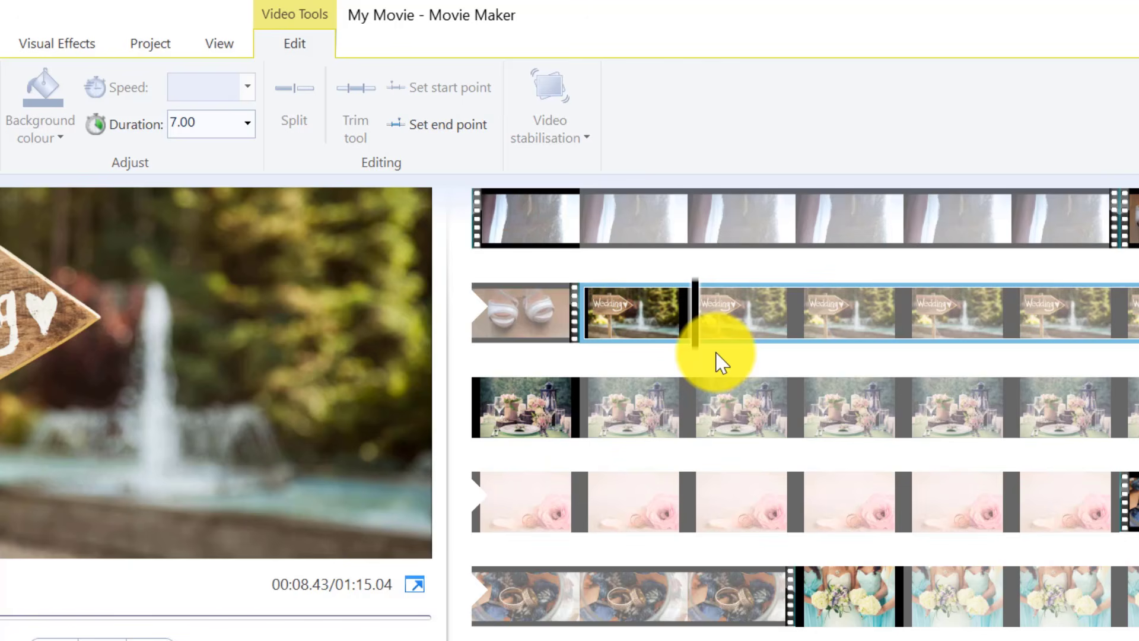
pyautogui.press('j')
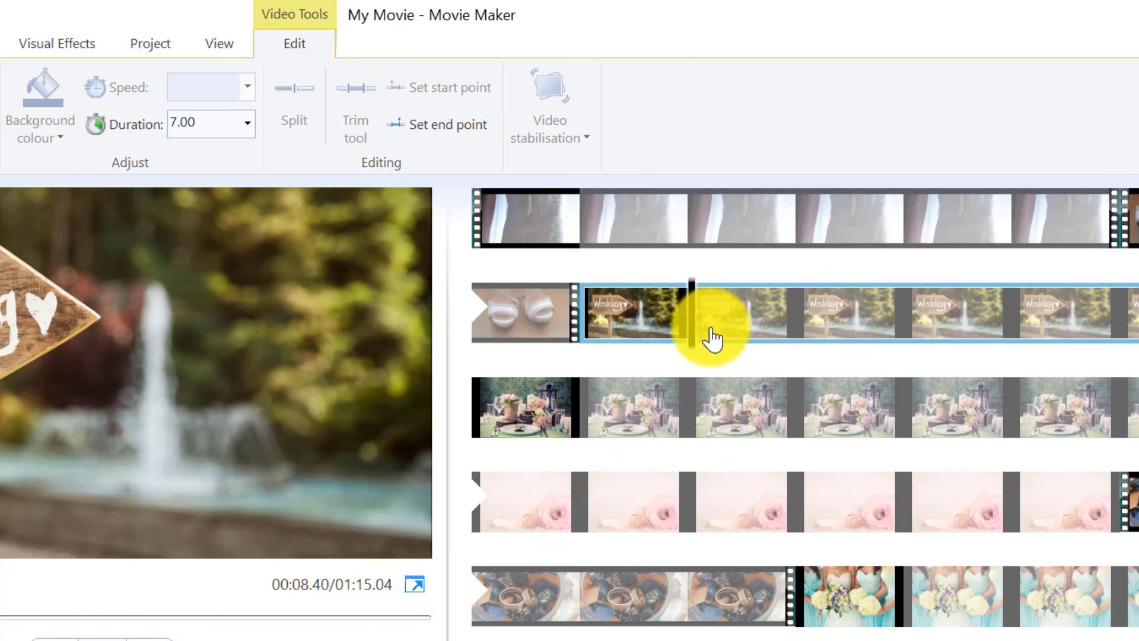
pyautogui.moveTo(711, 329)
pyautogui.mouseDown()
pyautogui.moveTo(742, 329)
pyautogui.moveTo(724, 331)
pyautogui.mouseUp()
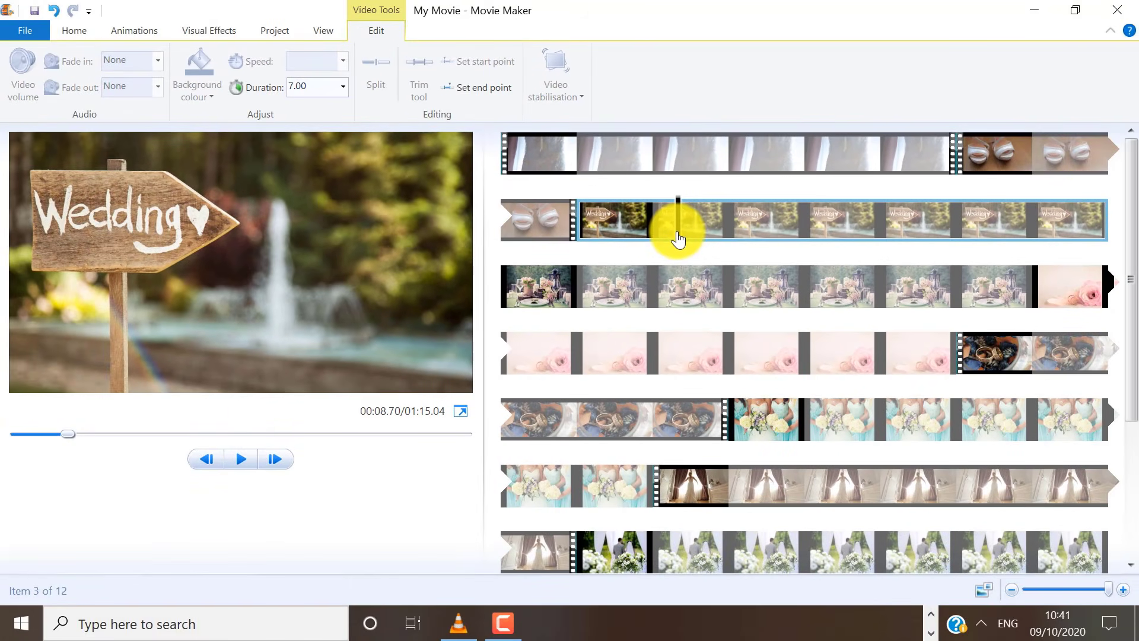
pyautogui.click(341, 94)
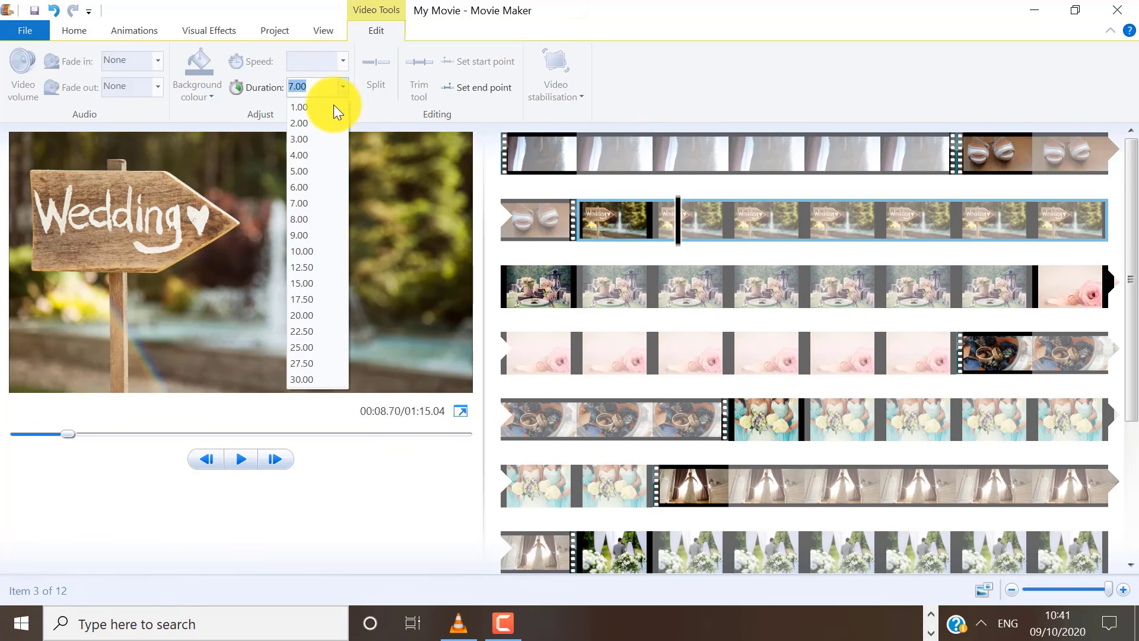
pyautogui.click(321, 122)
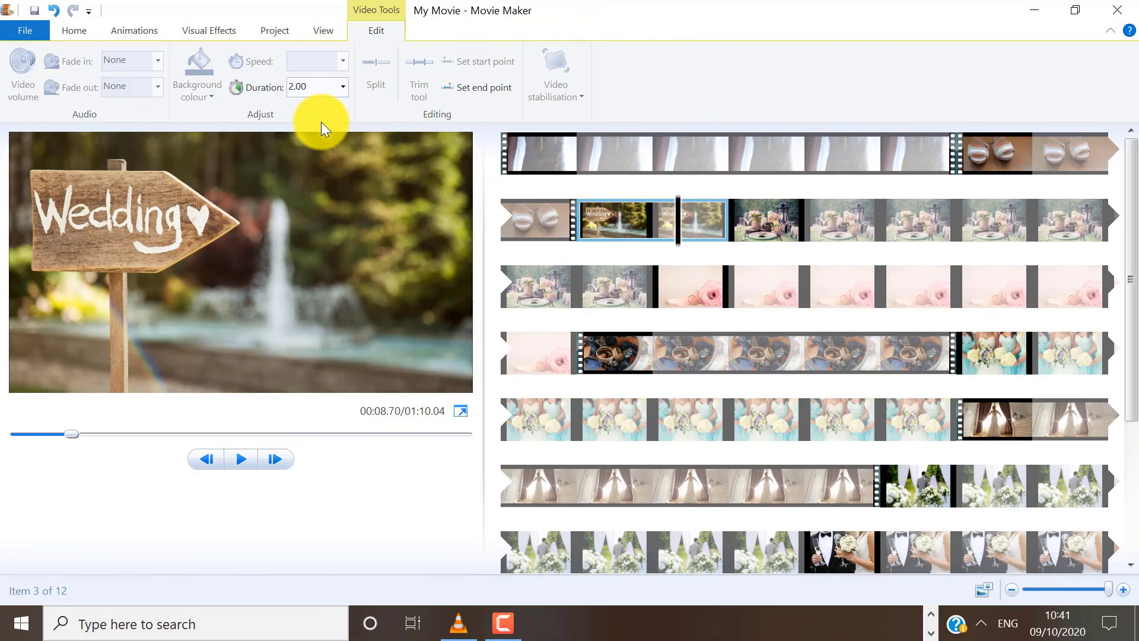
# Set the wedding sign photo's duration to a custom value of 2.5 seconds
pyautogui.click(317, 86)
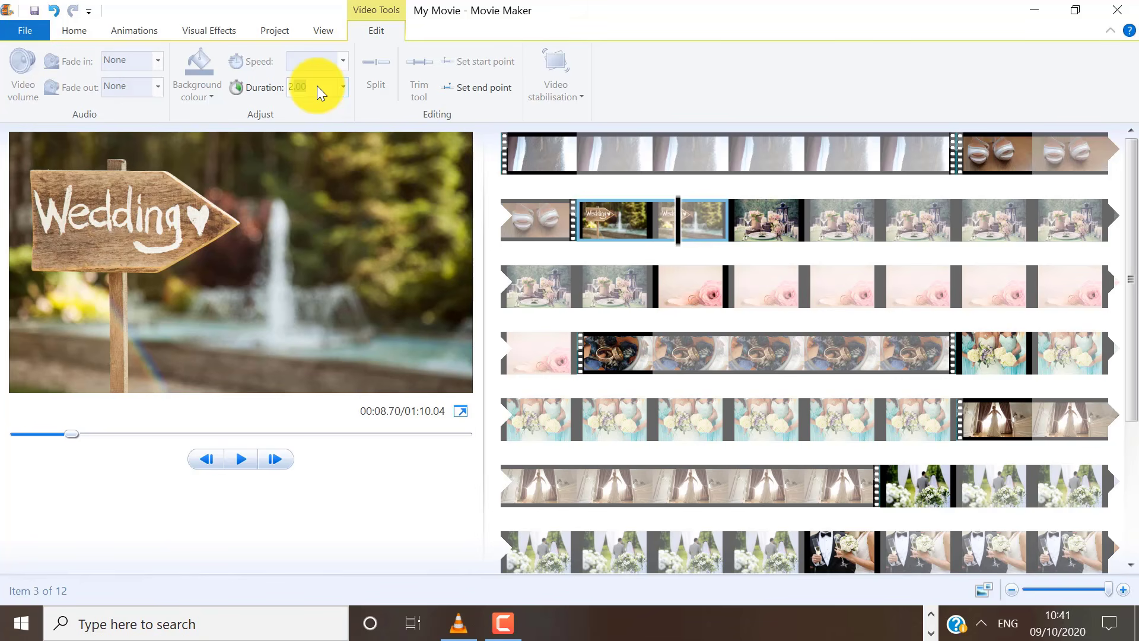
pyautogui.write('2.5')
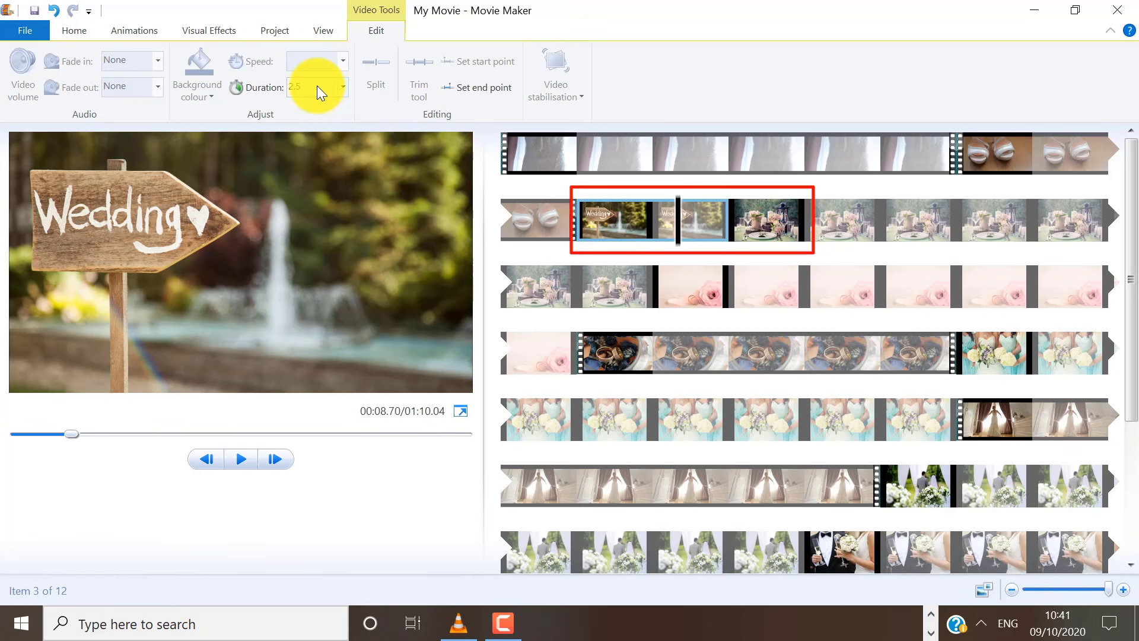
pyautogui.press('Return')
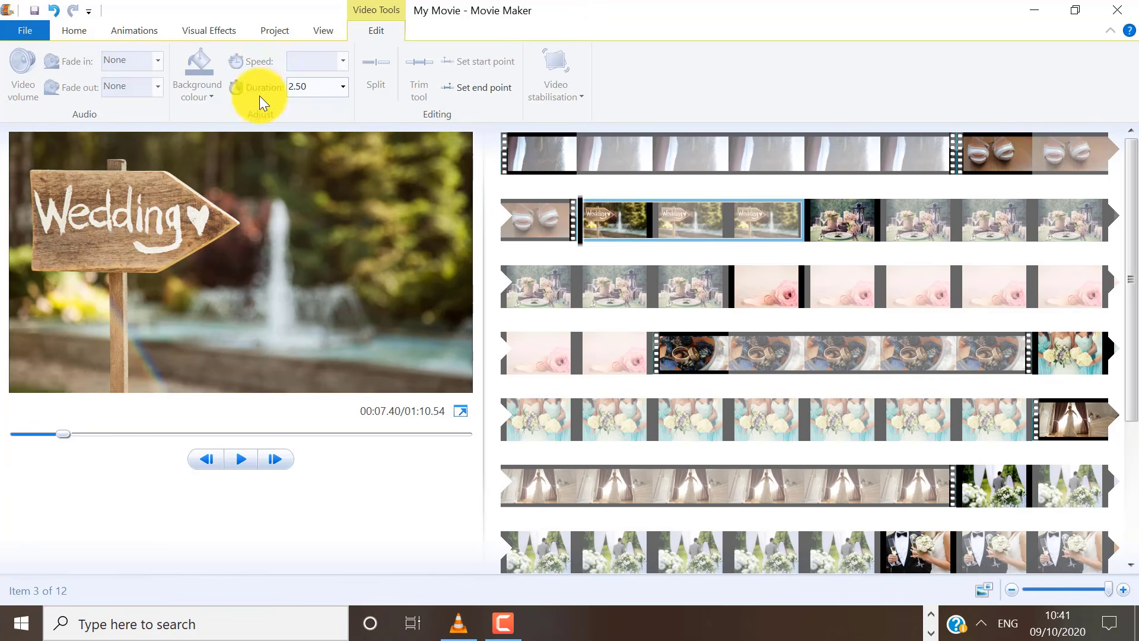
# Select all items in the movie and set the duration of the photos to 2.5 seconds
pyautogui.click(80, 32)
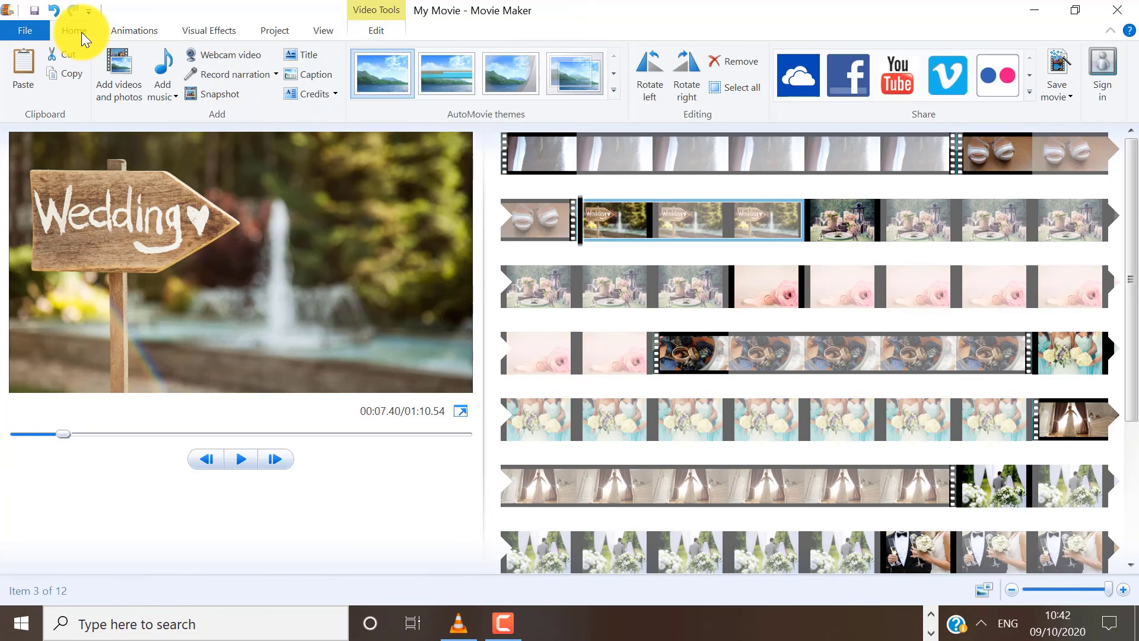
pyautogui.click(716, 88)
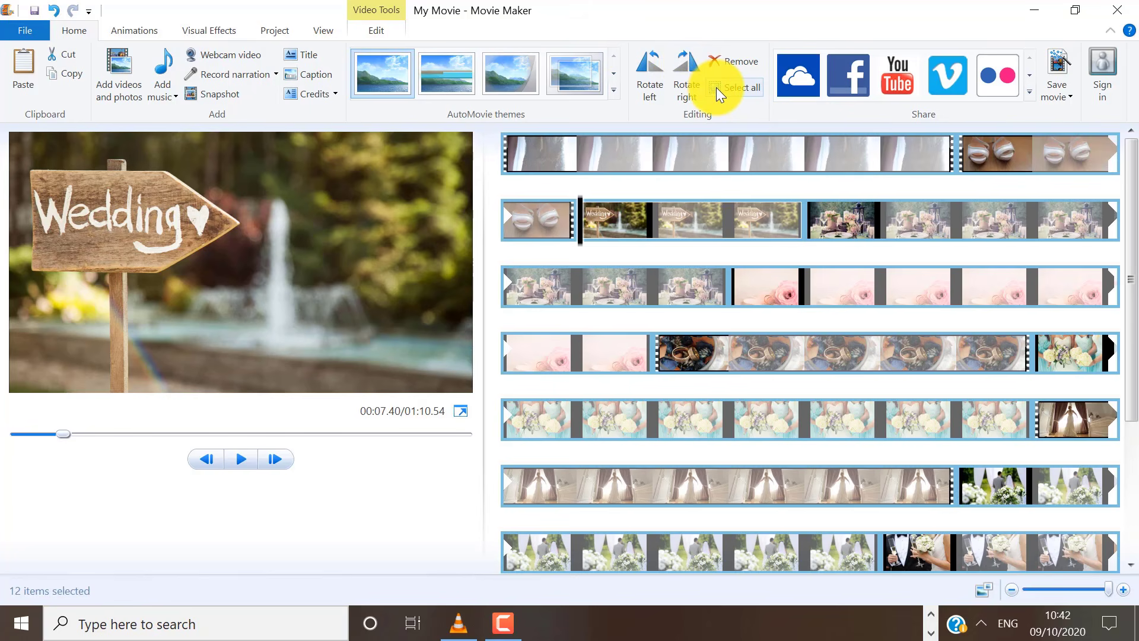
pyautogui.click(376, 30)
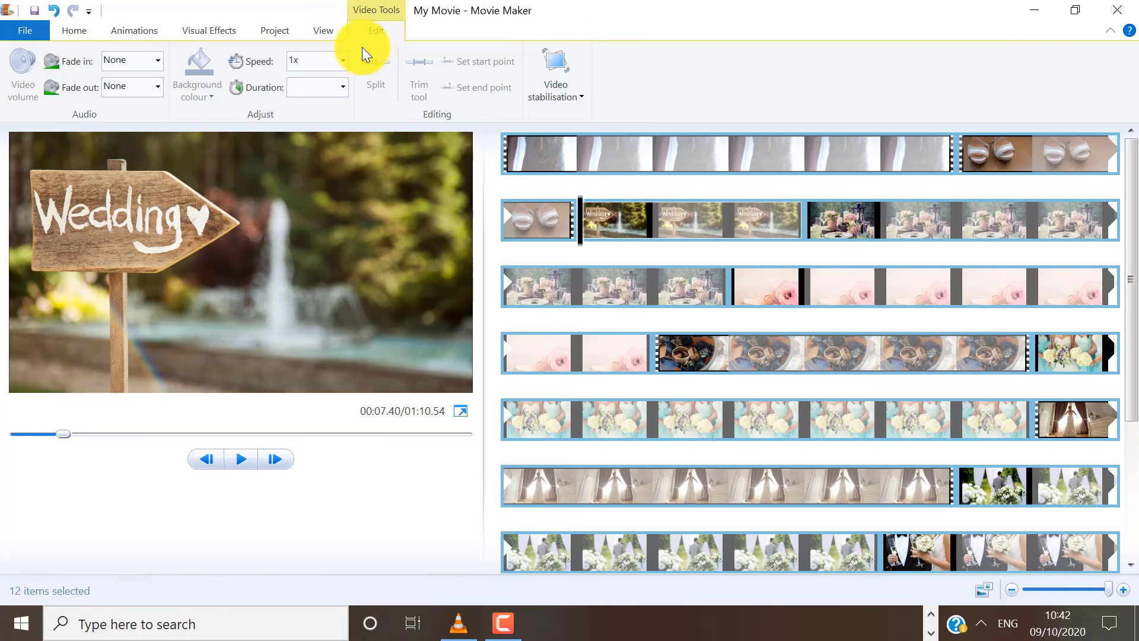
pyautogui.click(344, 87)
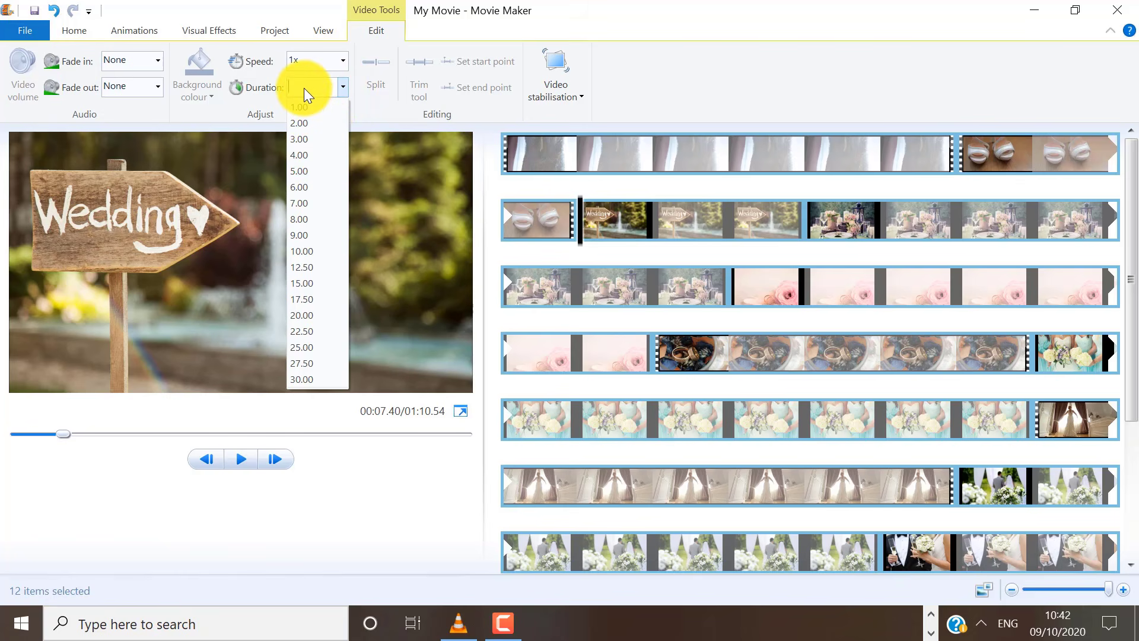
pyautogui.write('2.5')
pyautogui.click(364, 107)
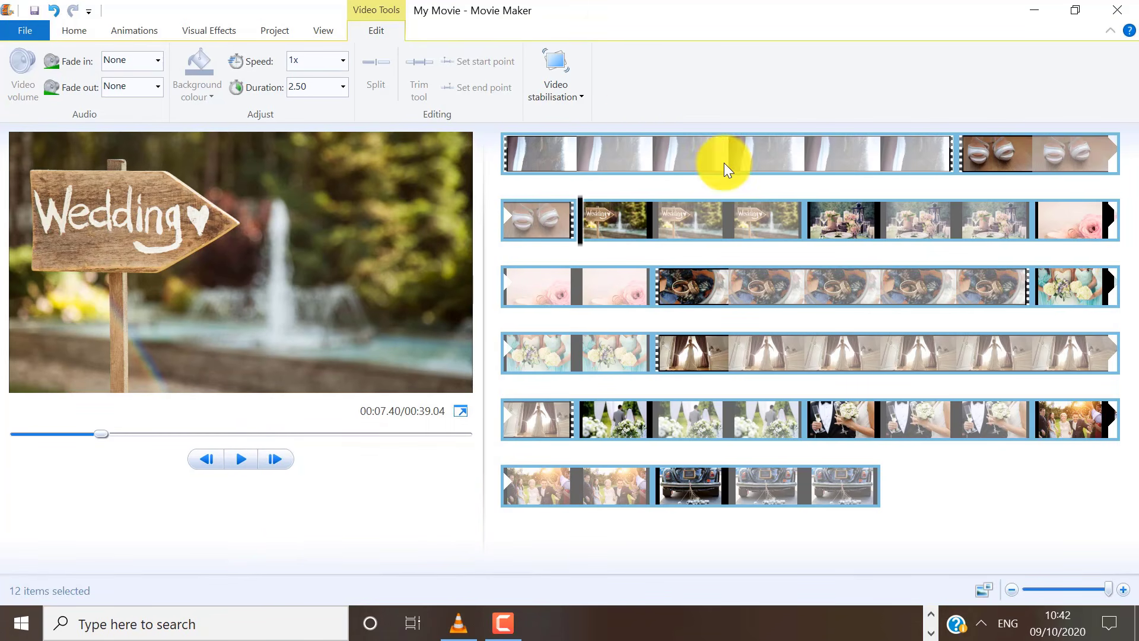
# Play the shortened movie from the beginning of the first clip
pyautogui.rightClick(940, 422)
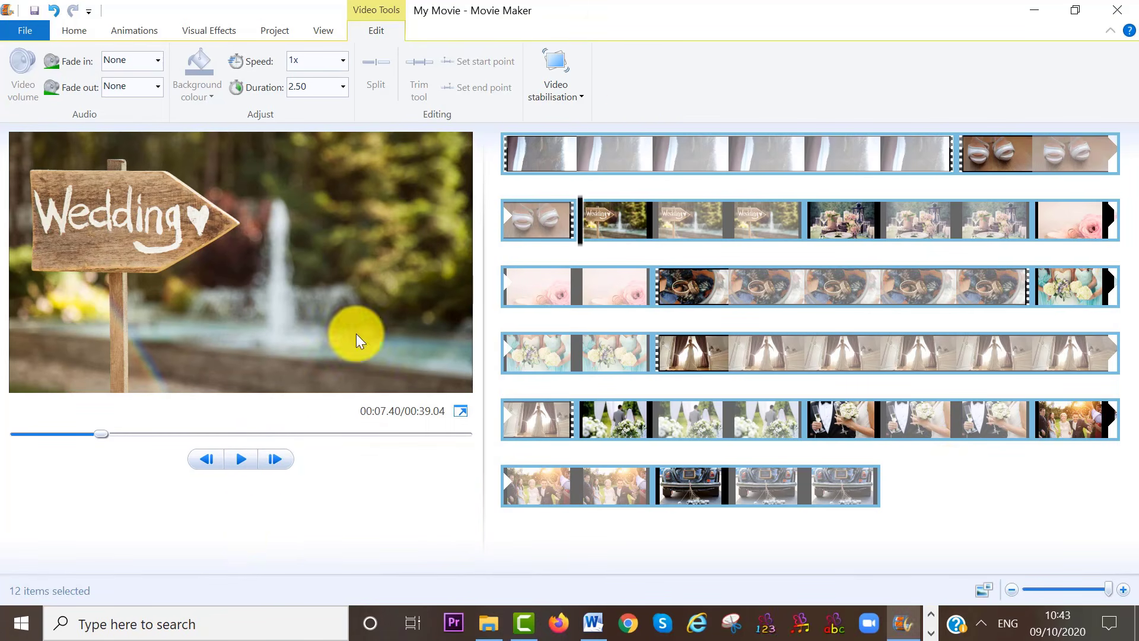
pyautogui.click(504, 155)
pyautogui.press('space')
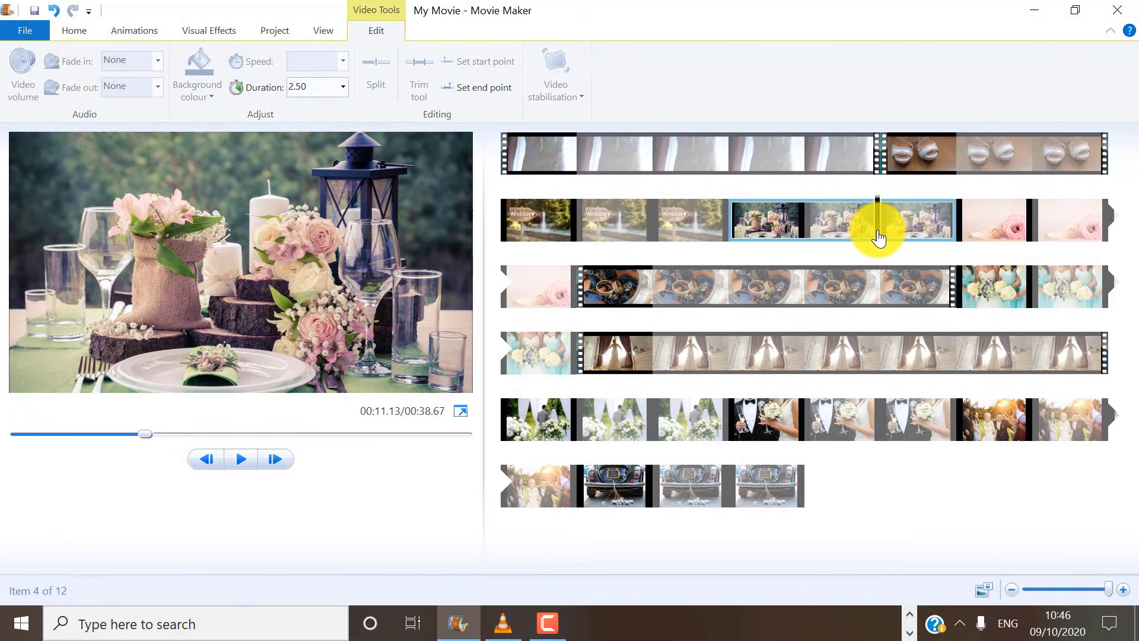
# Apply the Crossfade transition at the start of the shoes clip and set its duration to 0.25 seconds
pyautogui.click(889, 191)
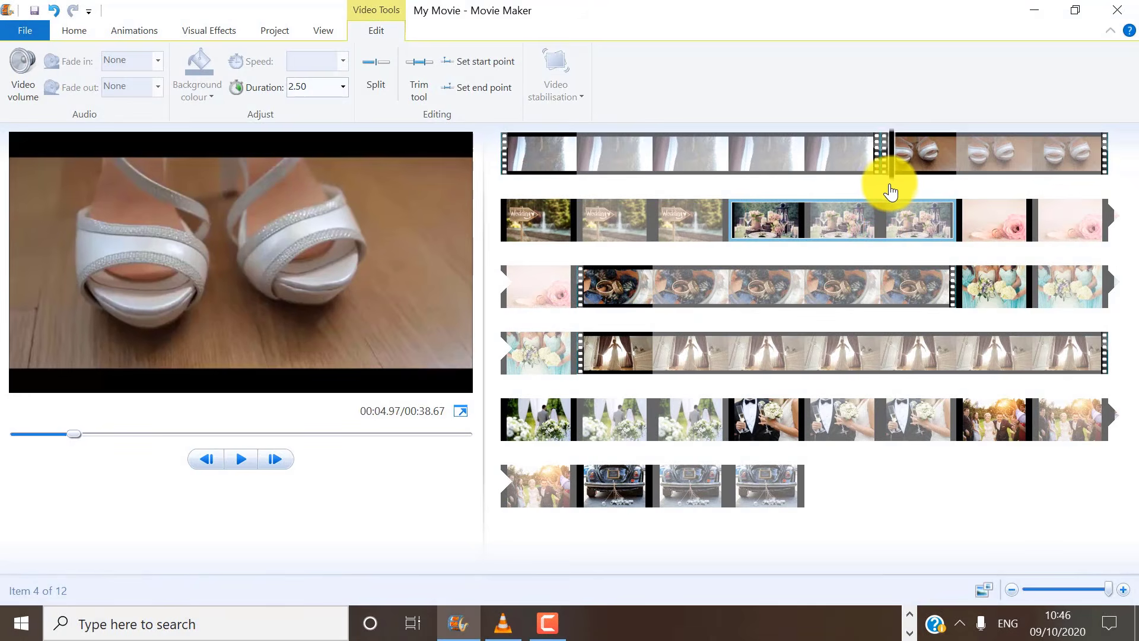
pyautogui.moveTo(891, 193)
pyautogui.mouseDown()
pyautogui.moveTo(856, 185)
pyautogui.moveTo(911, 187)
pyautogui.moveTo(858, 192)
pyautogui.moveTo(902, 195)
pyautogui.mouseUp()
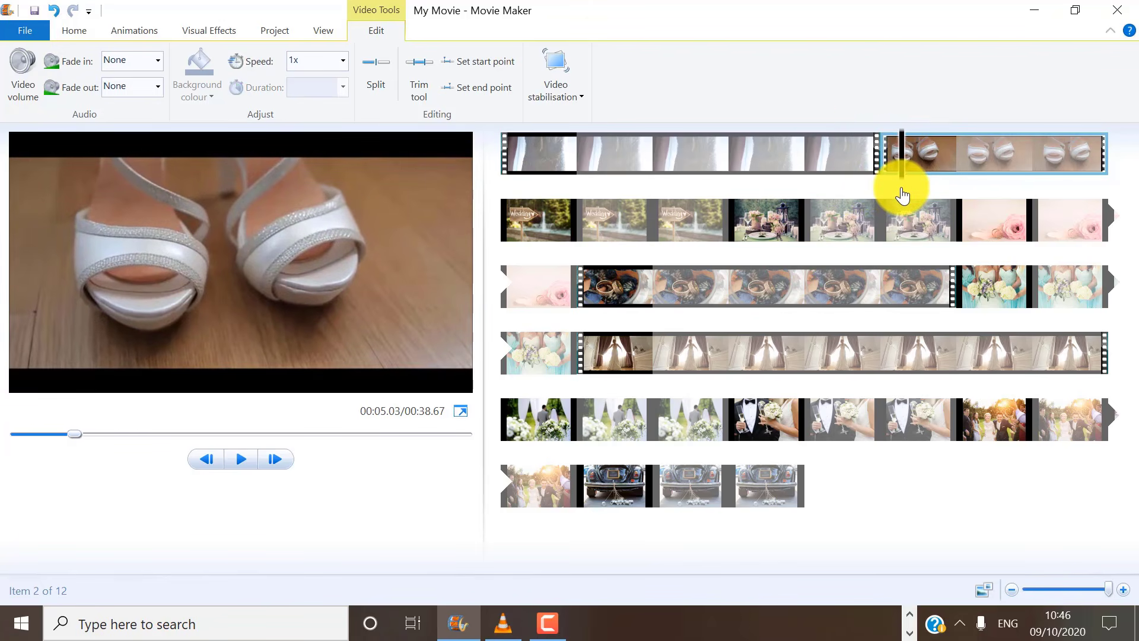
pyautogui.click(963, 149)
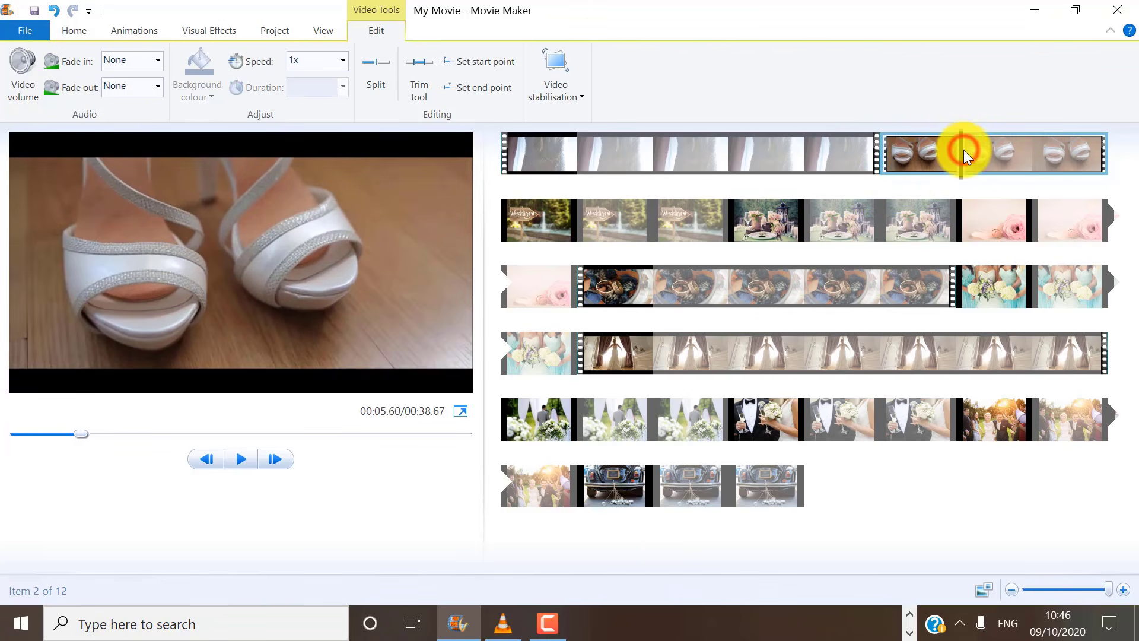
pyautogui.moveTo(952, 154)
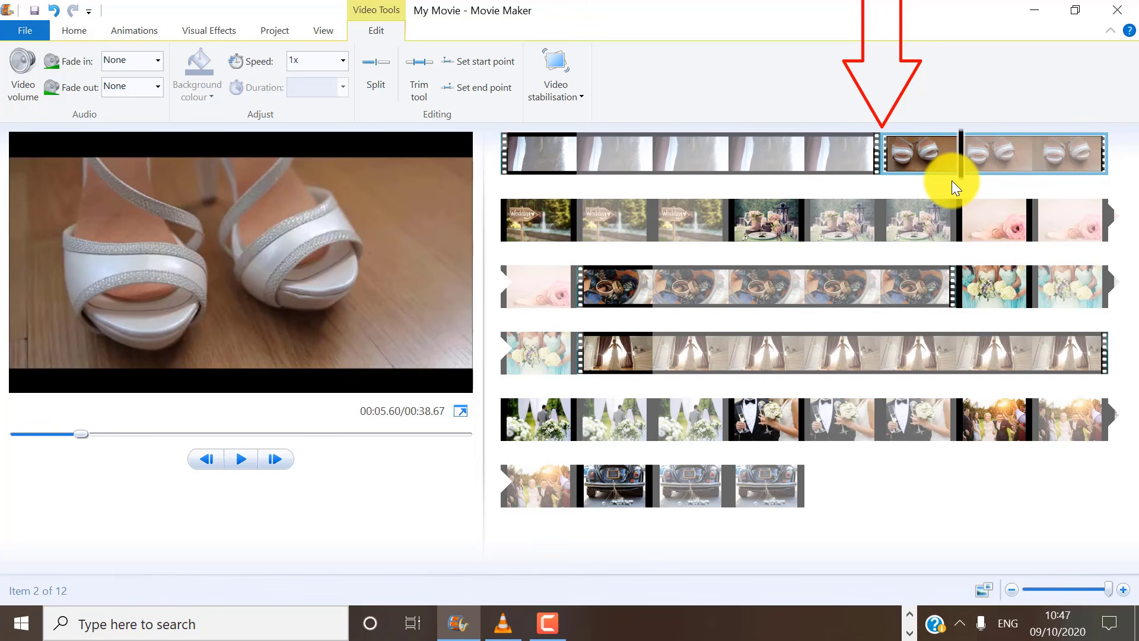
pyautogui.click(144, 31)
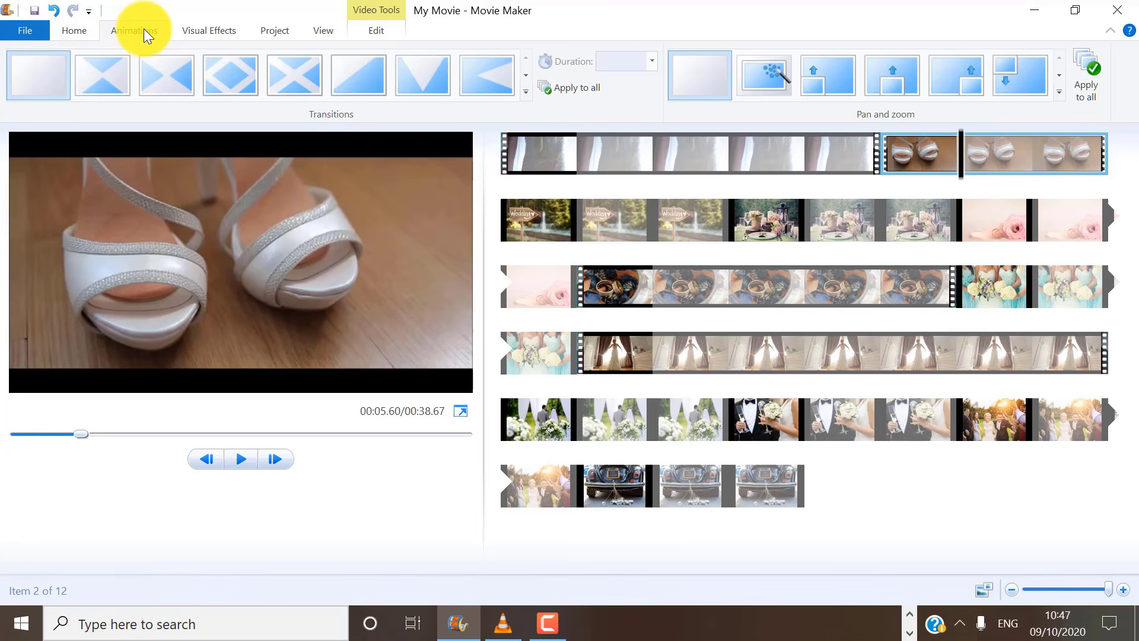
pyautogui.click(525, 93)
pyautogui.scroll(-2, 716, 83)
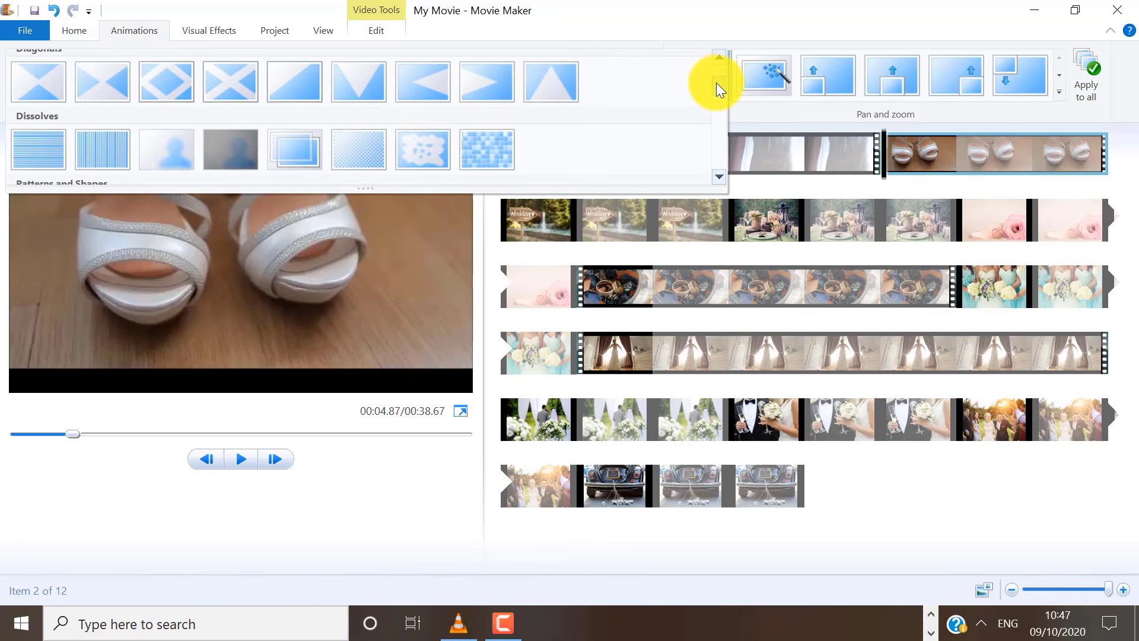
pyautogui.scroll(-2, 717, 83)
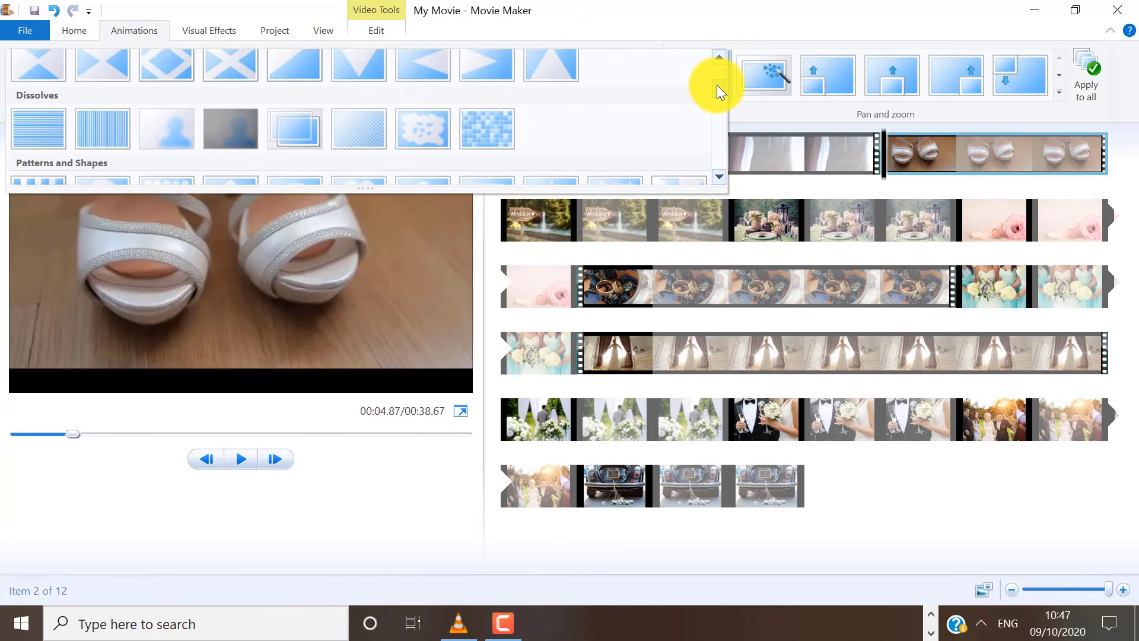
pyautogui.scroll(-3, 718, 91)
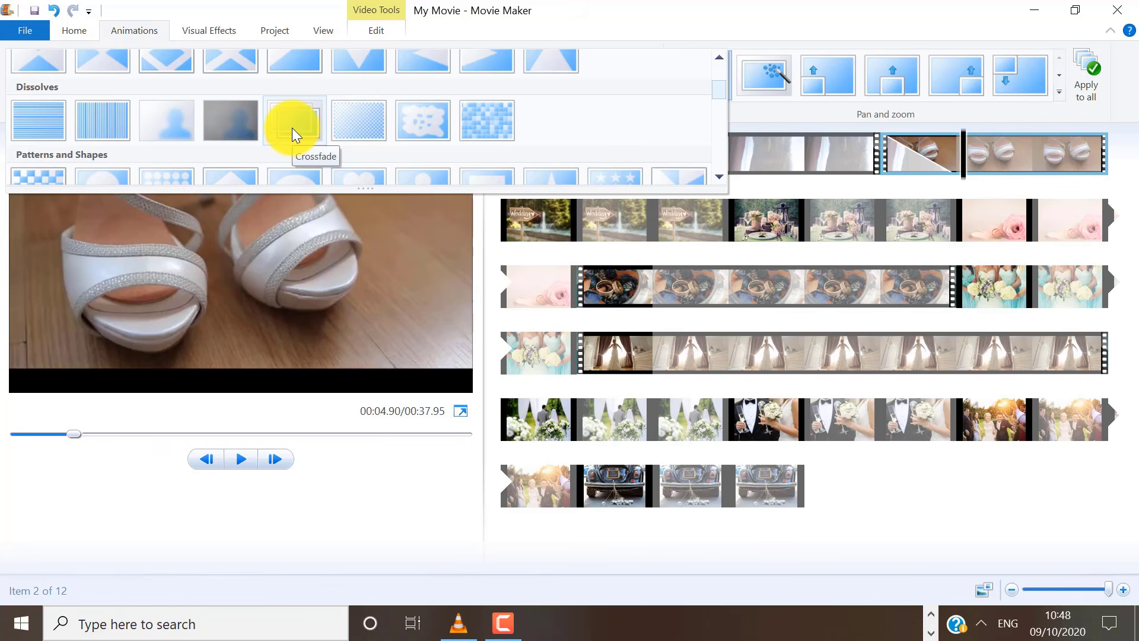
pyautogui.click(291, 127)
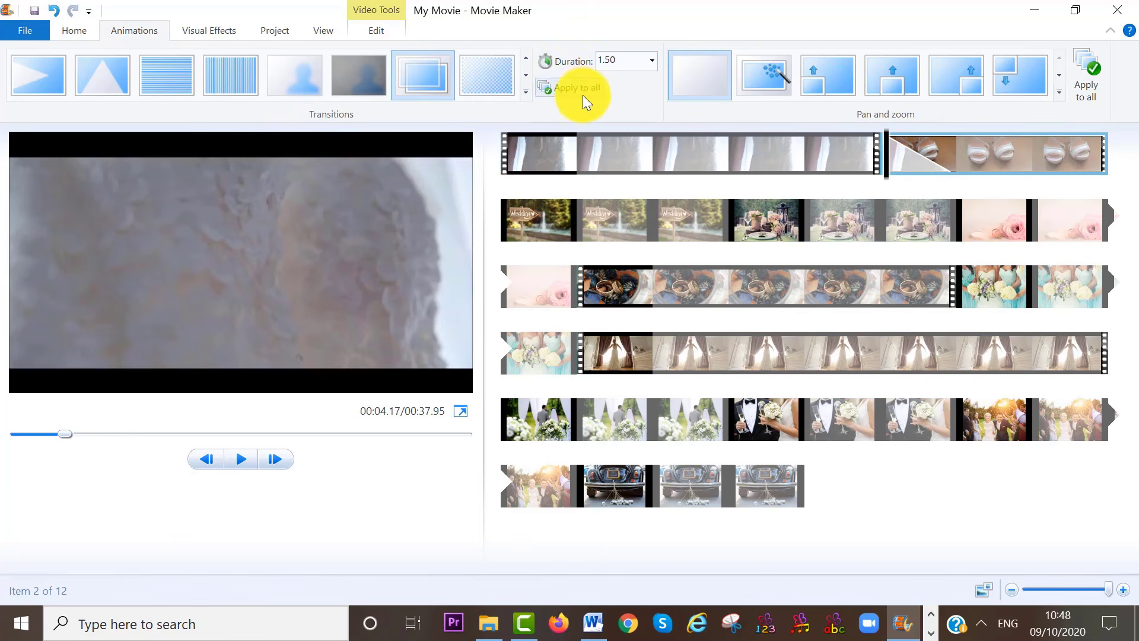
pyautogui.click(653, 60)
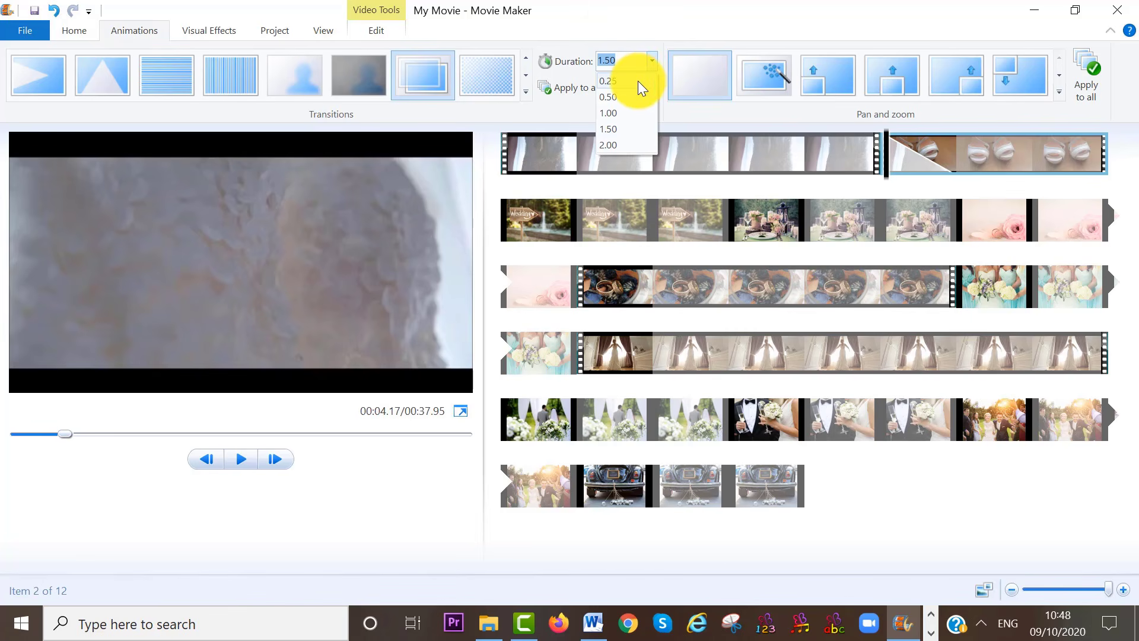
pyautogui.click(638, 81)
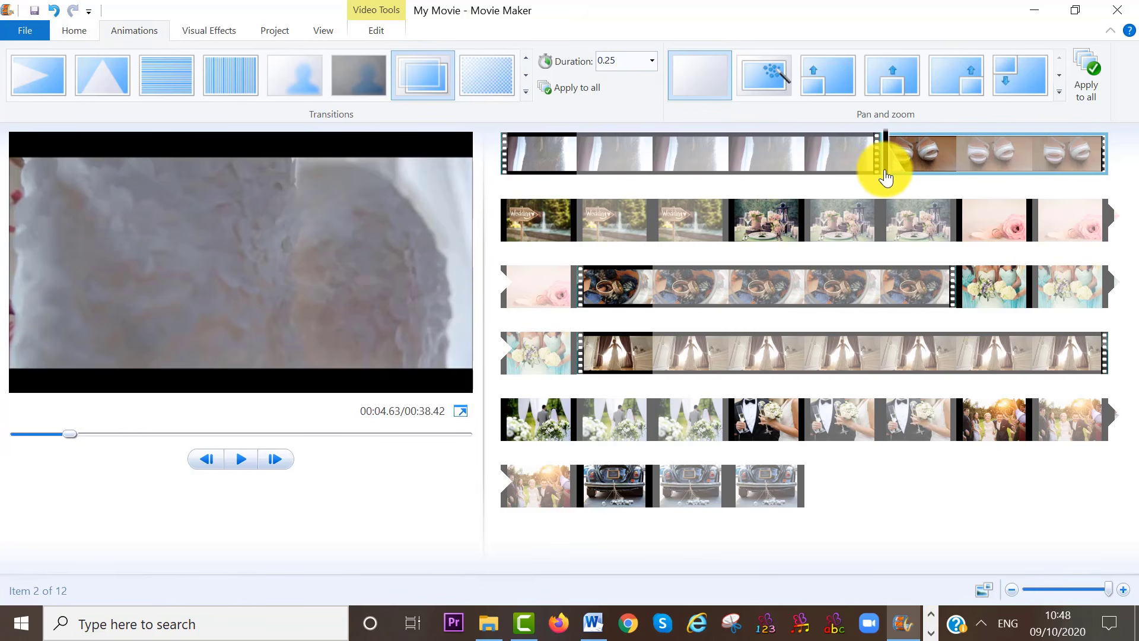
# Play the movie twice from shortly before the shoes clip to preview the crossfade
pyautogui.moveTo(886, 177); pyautogui.dragTo(813, 176)
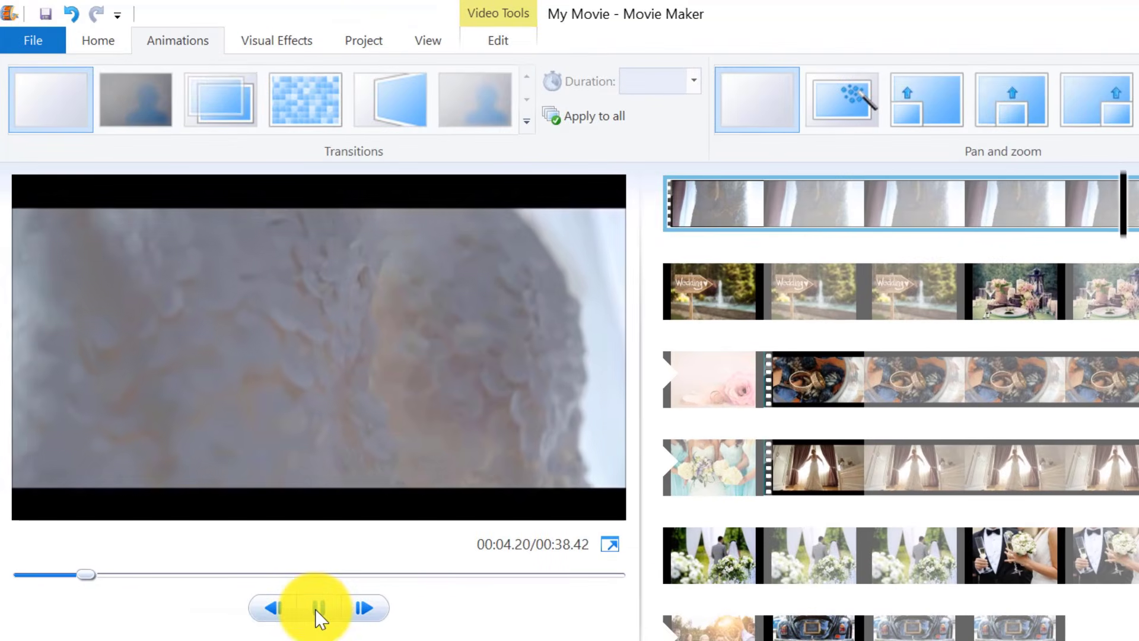
pyautogui.click(240, 459)
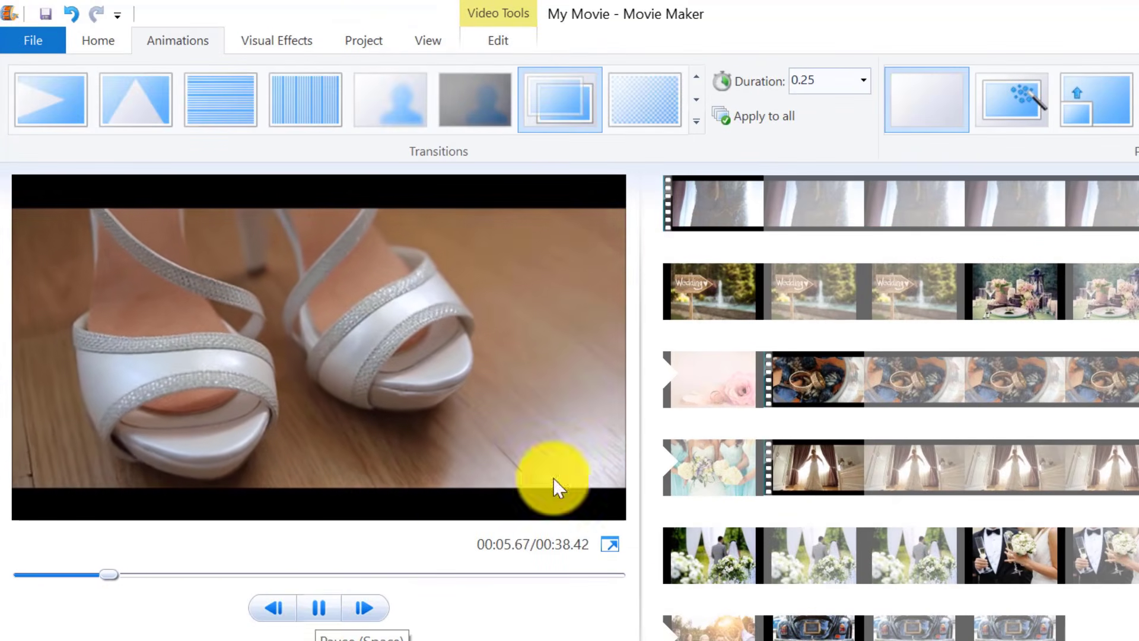
pyautogui.click(1085, 224)
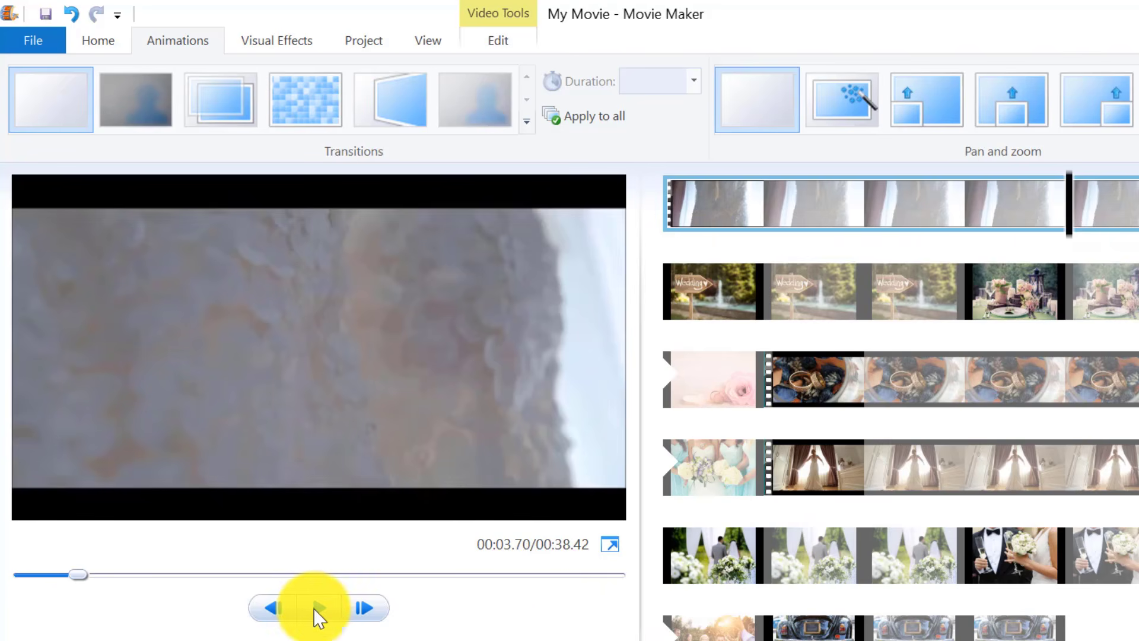
pyautogui.click(318, 607)
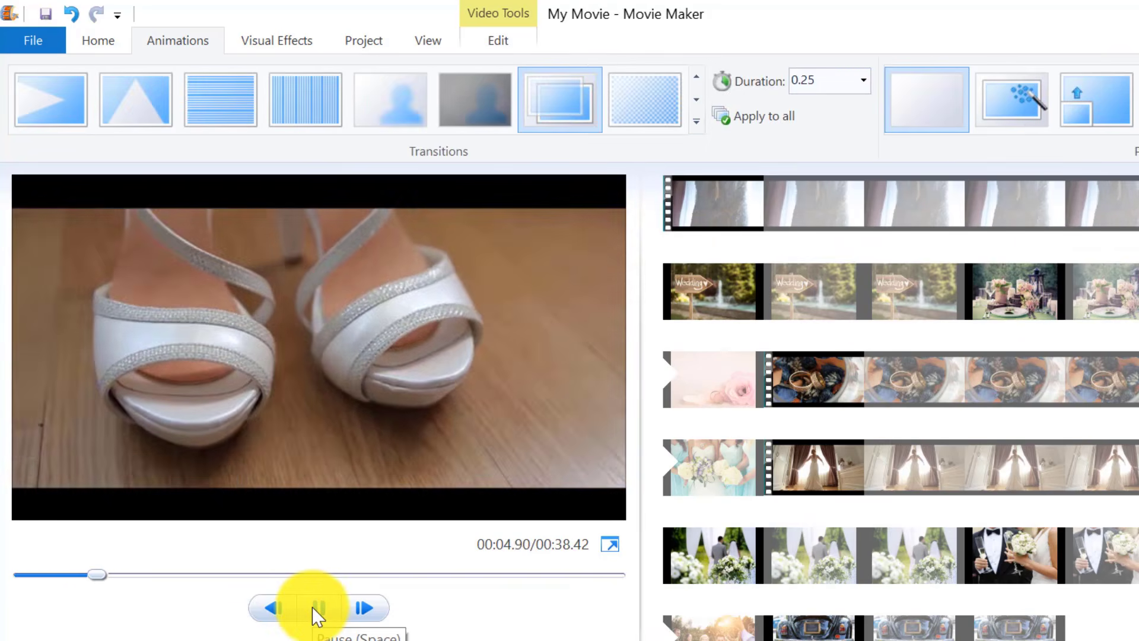
pyautogui.click(318, 608)
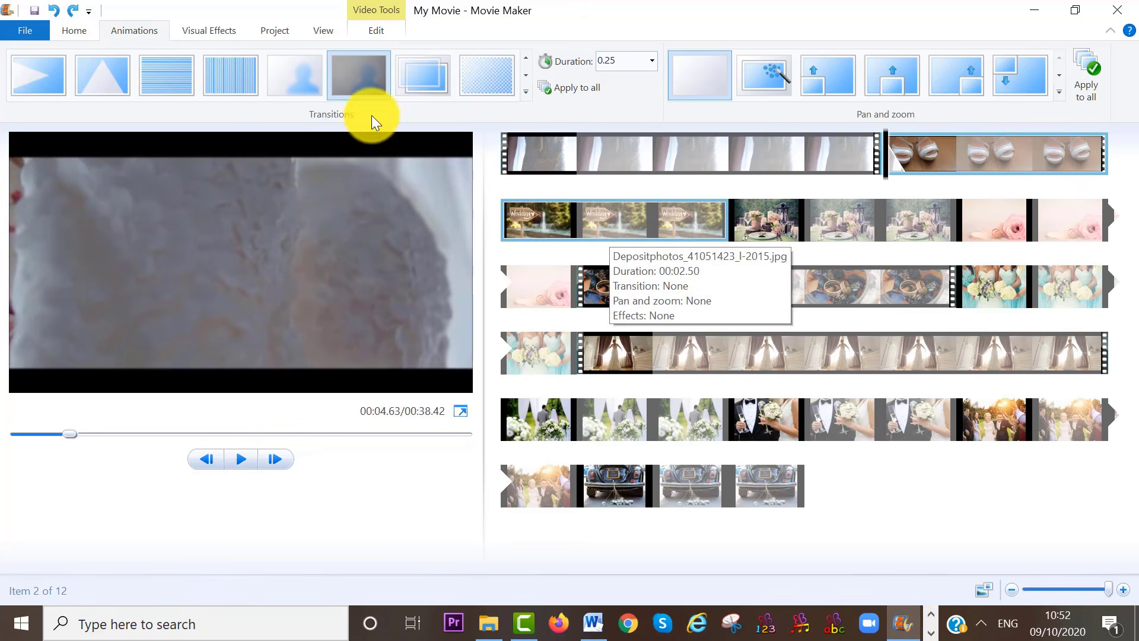
# Select all items in the movie and apply the dark silhouette transition from the Dissolves group to them
pyautogui.click(76, 32)
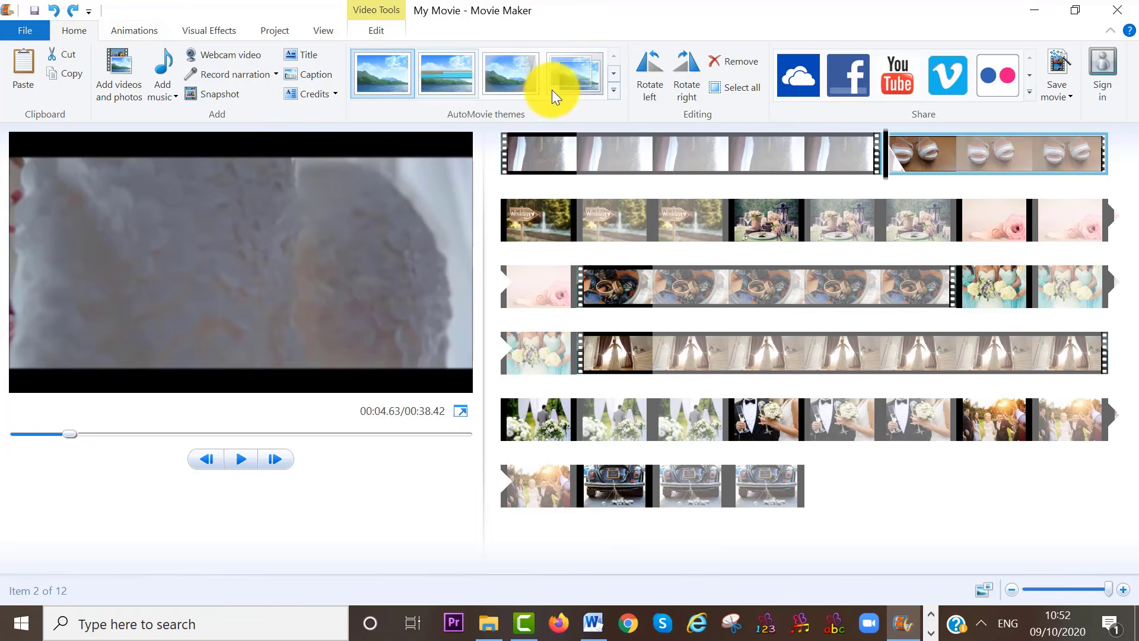
pyautogui.click(715, 88)
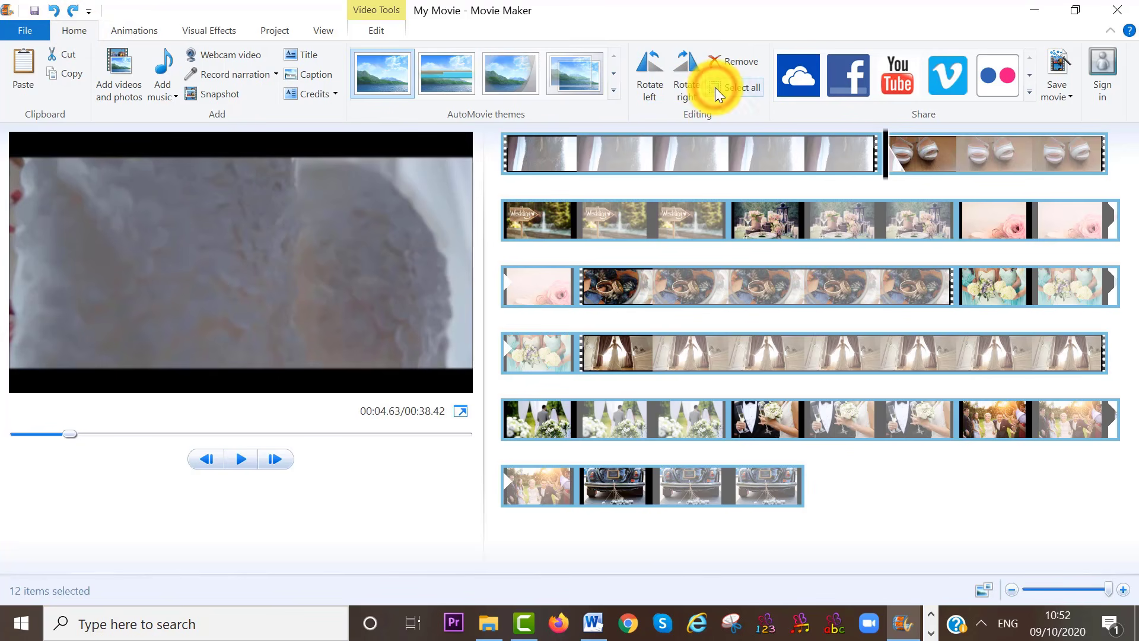
pyautogui.click(121, 30)
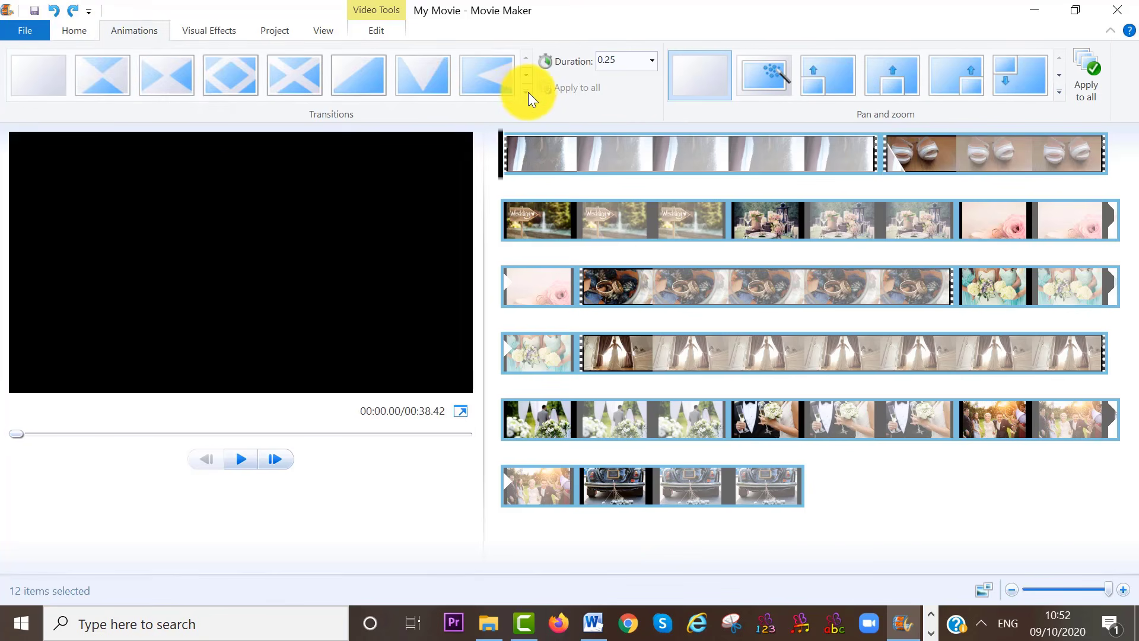
pyautogui.click(527, 90)
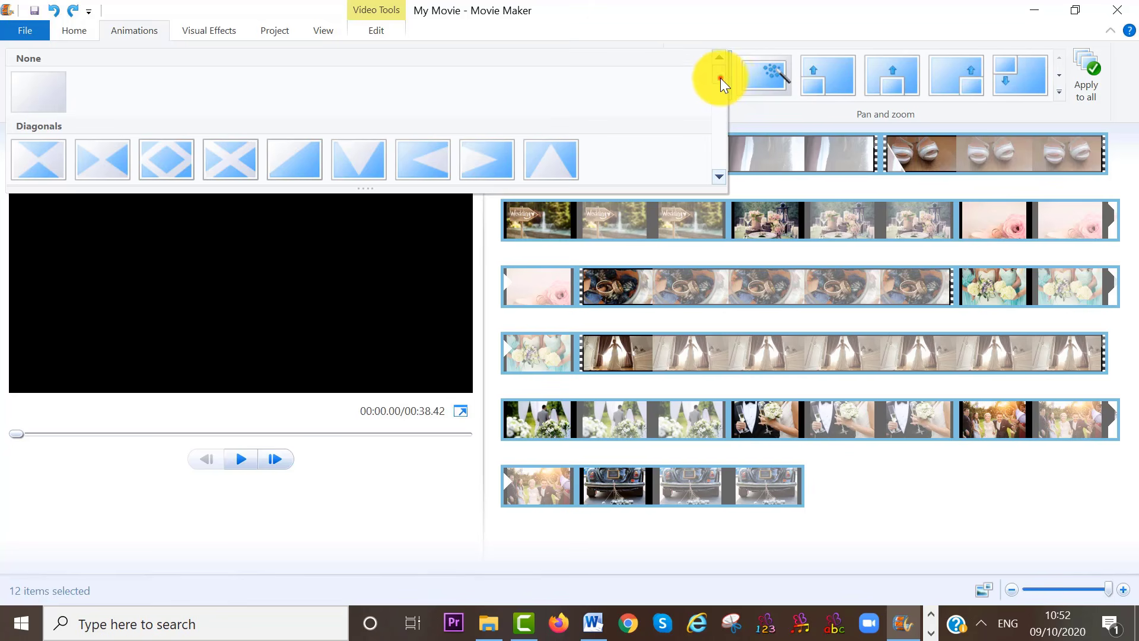
pyautogui.moveTo(720, 77); pyautogui.dragTo(720, 93)
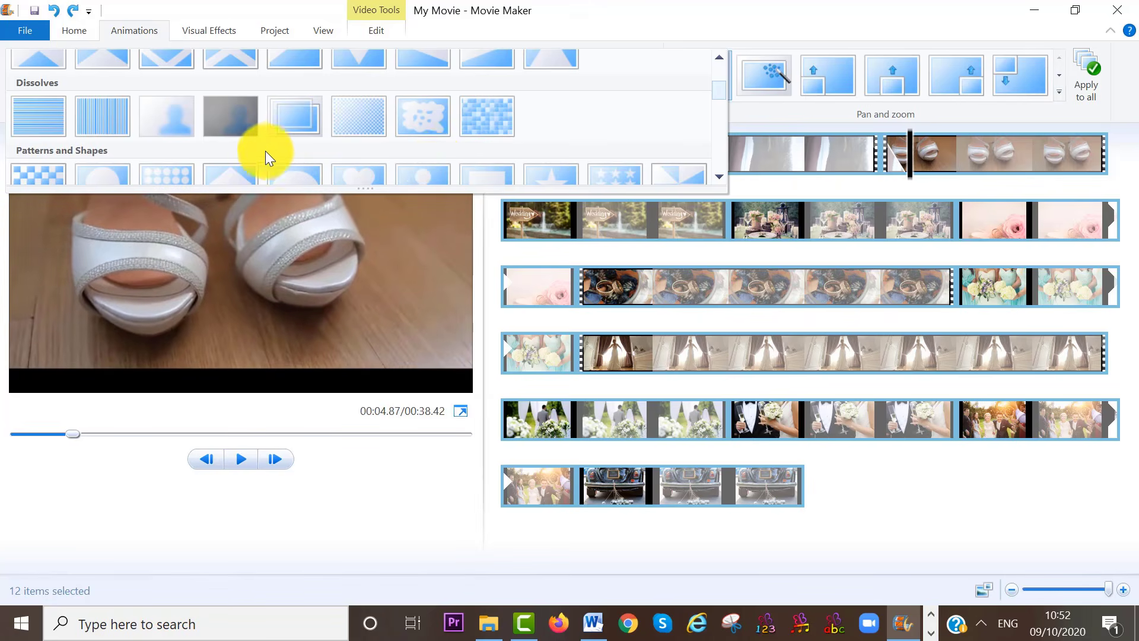
pyautogui.click(235, 122)
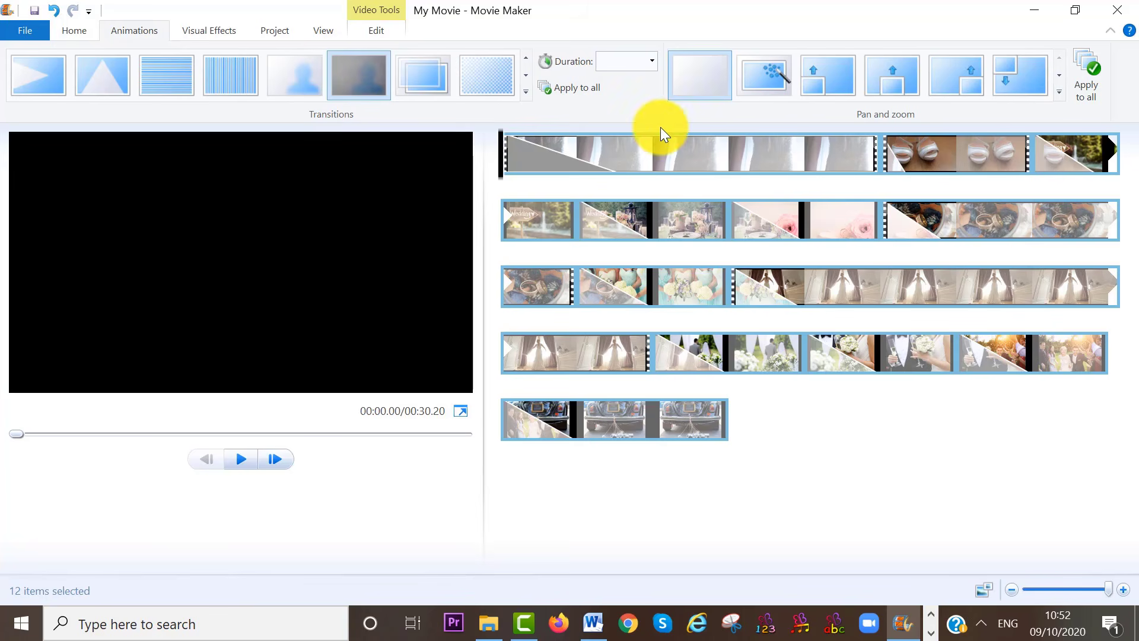
# Set the duration of all the transitions to 0.50 seconds and play the movie from the beginning
pyautogui.click(652, 61)
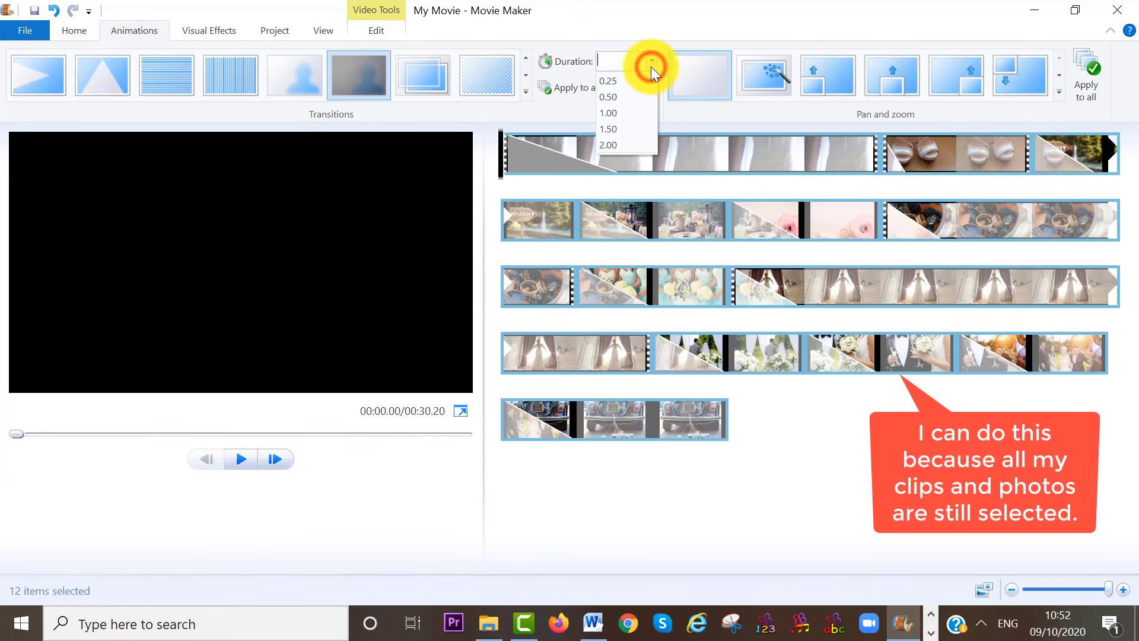
pyautogui.click(628, 100)
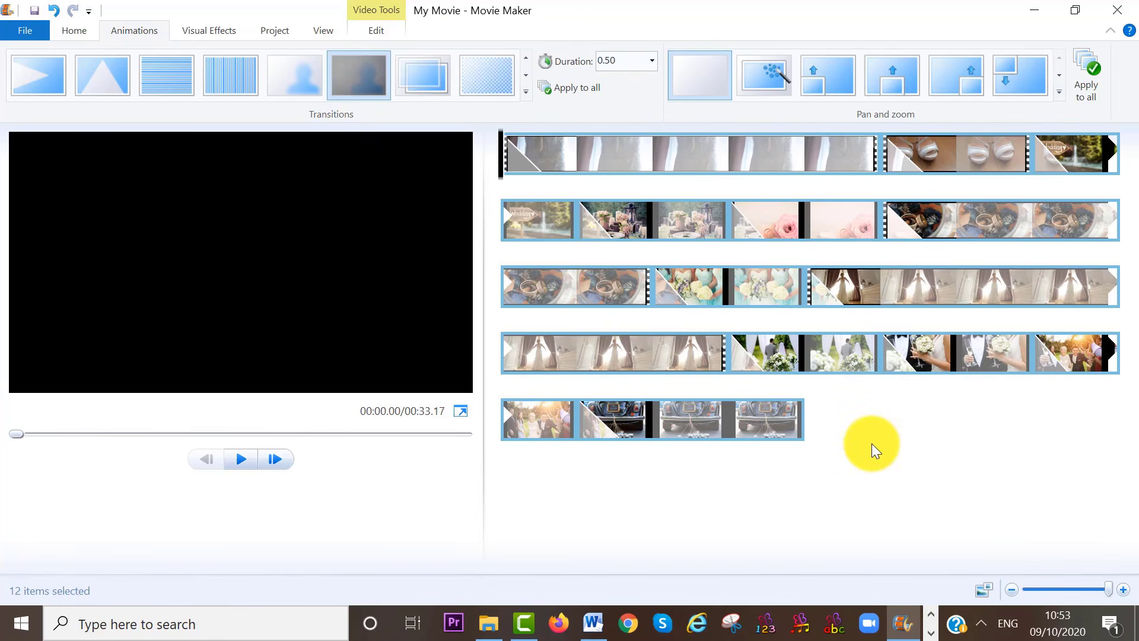
pyautogui.click(871, 443)
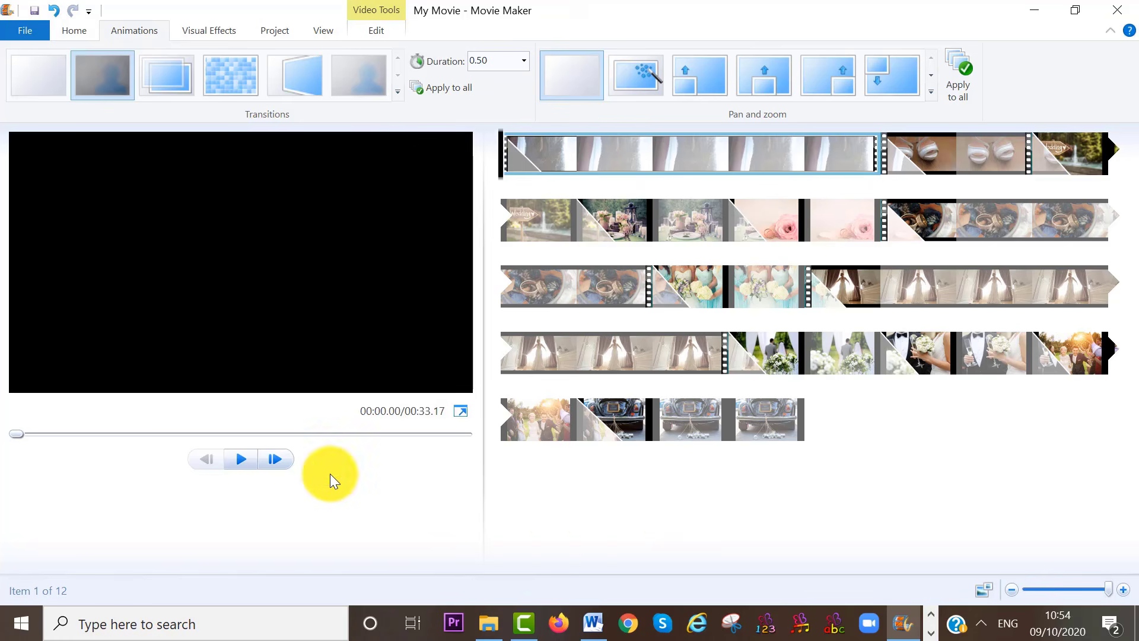
pyautogui.click(236, 457)
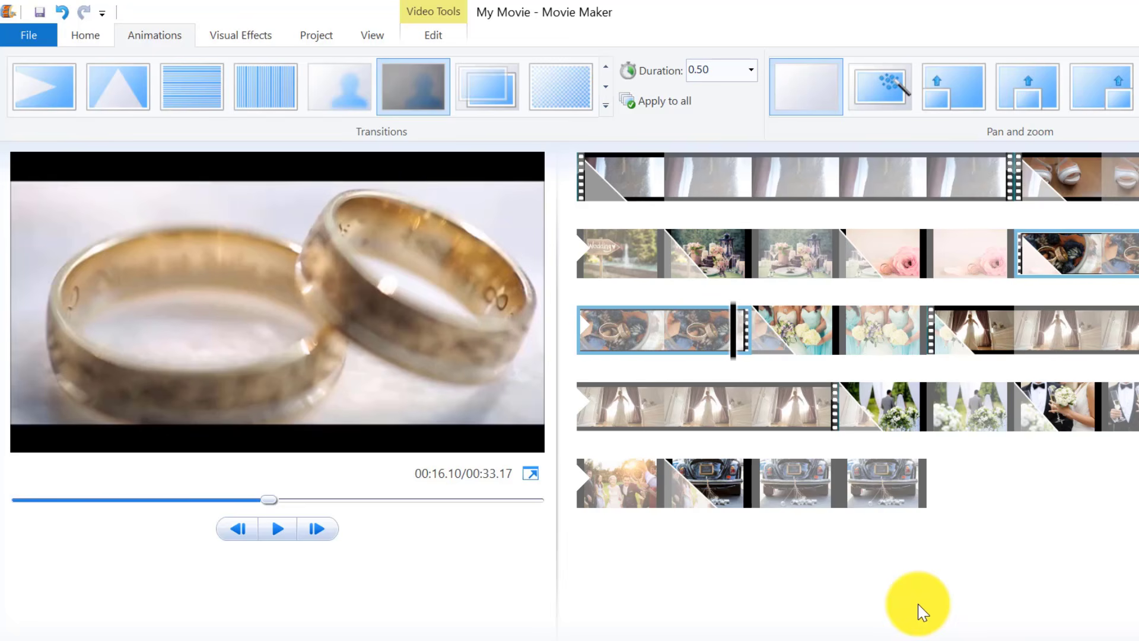
# Add the music file BIRDS OF EDEN LOW SOUND at the current point, near the end of the wedding rings clip
pyautogui.click(88, 37)
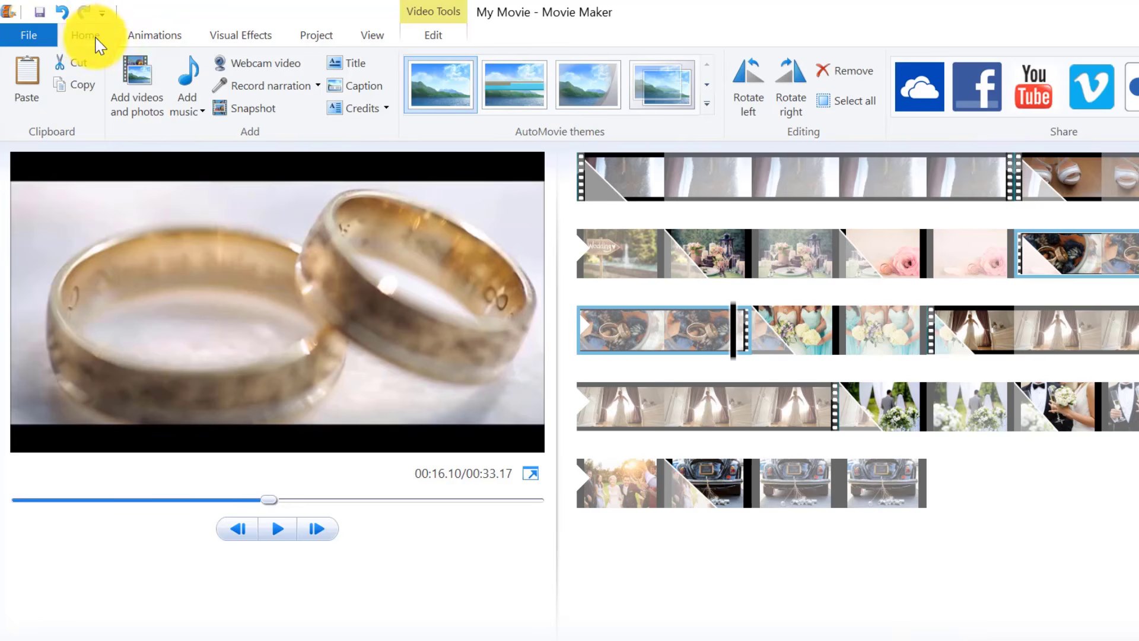
pyautogui.click(188, 102)
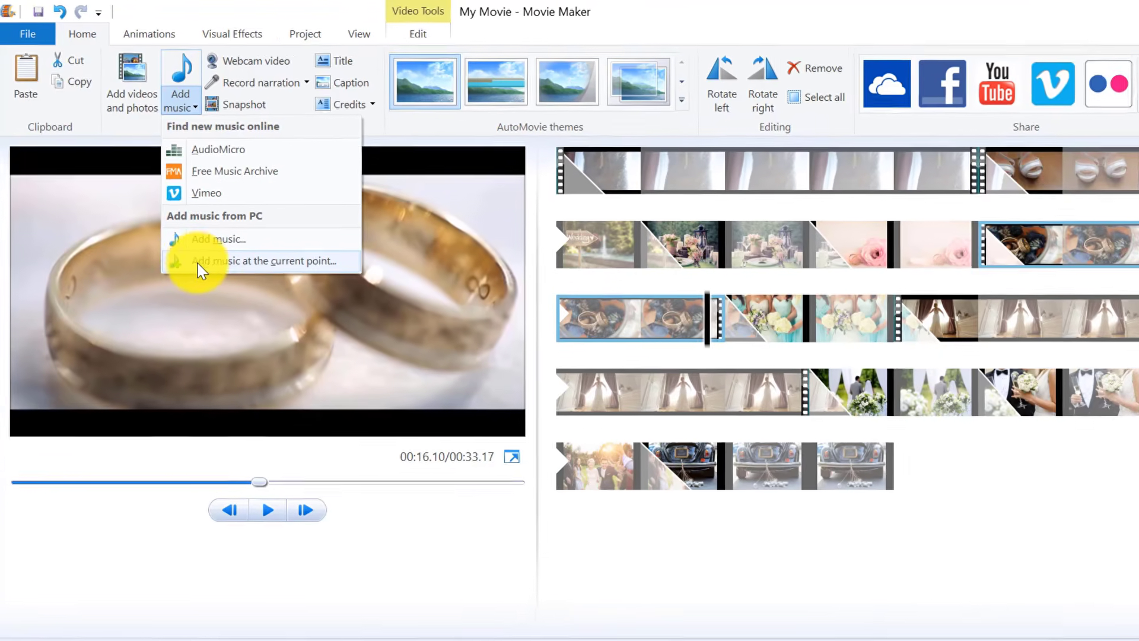
pyautogui.click(198, 266)
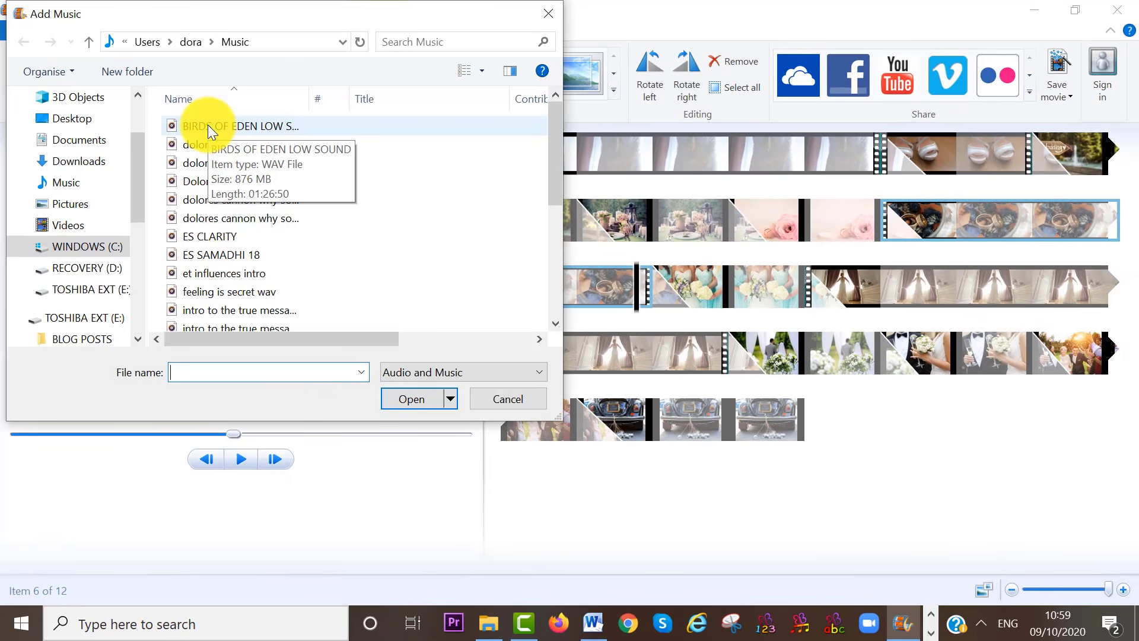
pyautogui.click(207, 126)
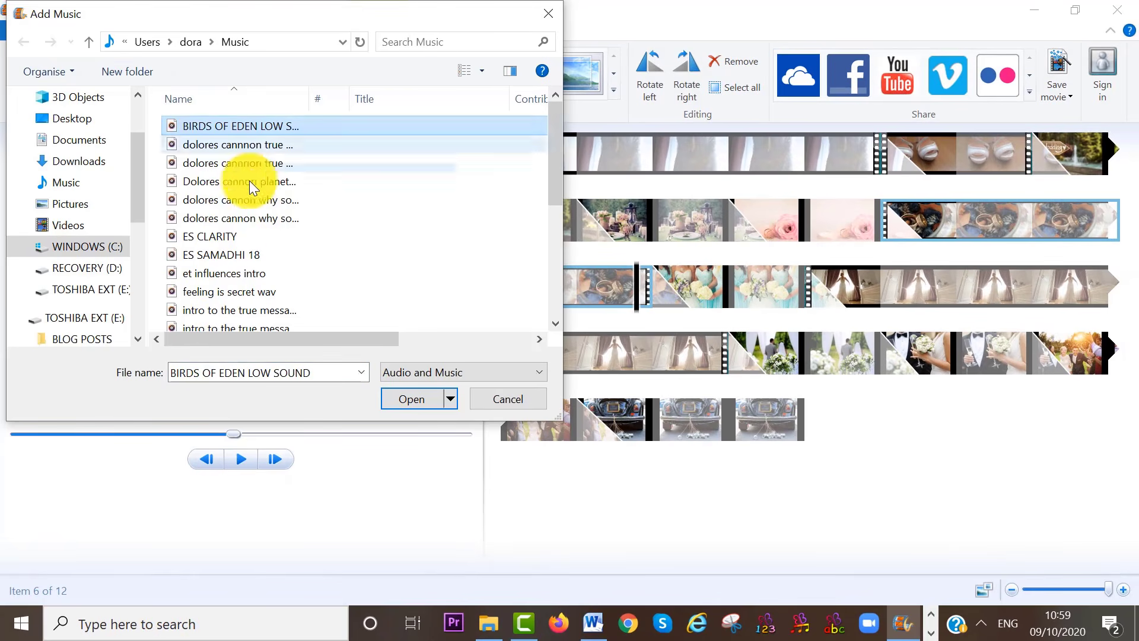
pyautogui.click(408, 397)
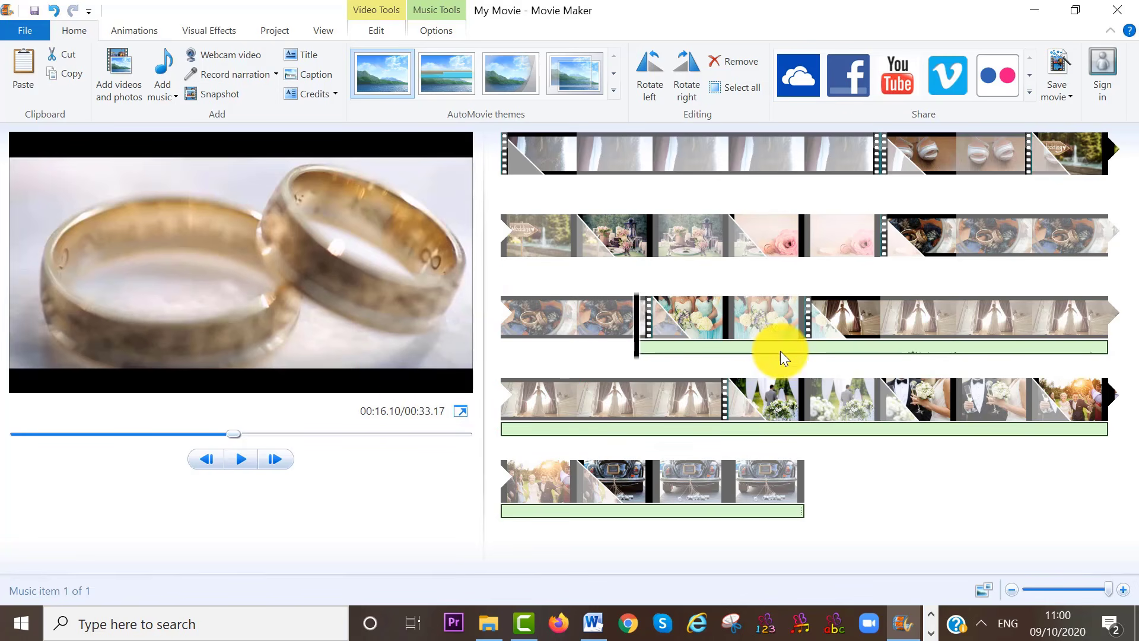
# Move the music track so that it starts at the very beginning of the movie
pyautogui.moveTo(778, 350); pyautogui.dragTo(726, 436)
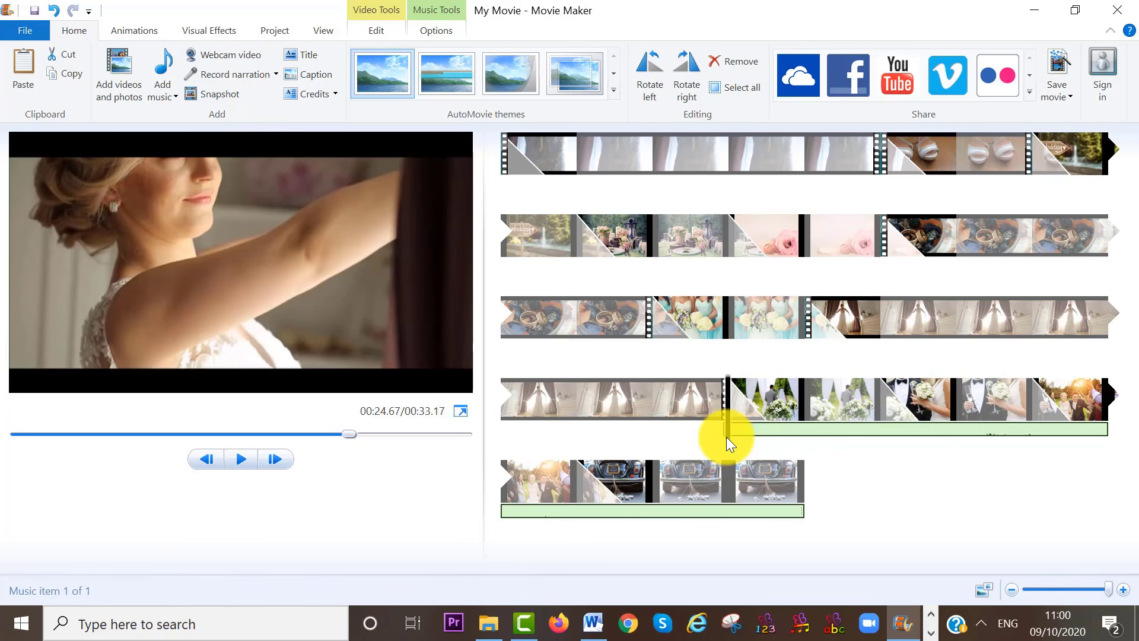
pyautogui.moveTo(745, 428); pyautogui.dragTo(507, 187)
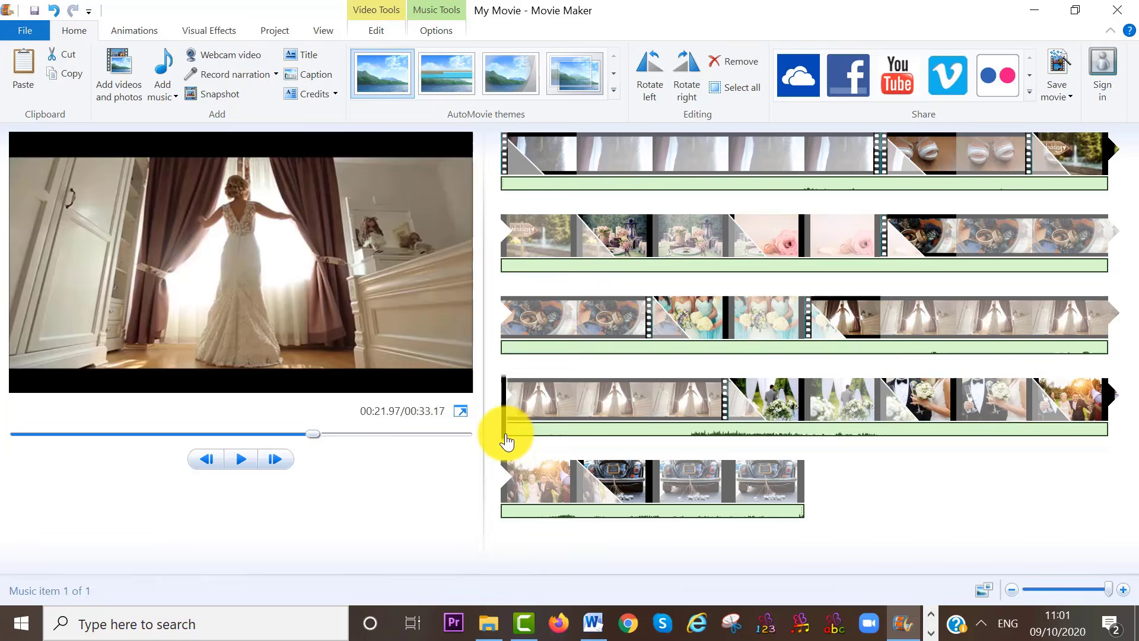
# Split the music track at 24.10 seconds, near the end of the clip of the bride at the window
pyautogui.click(683, 439)
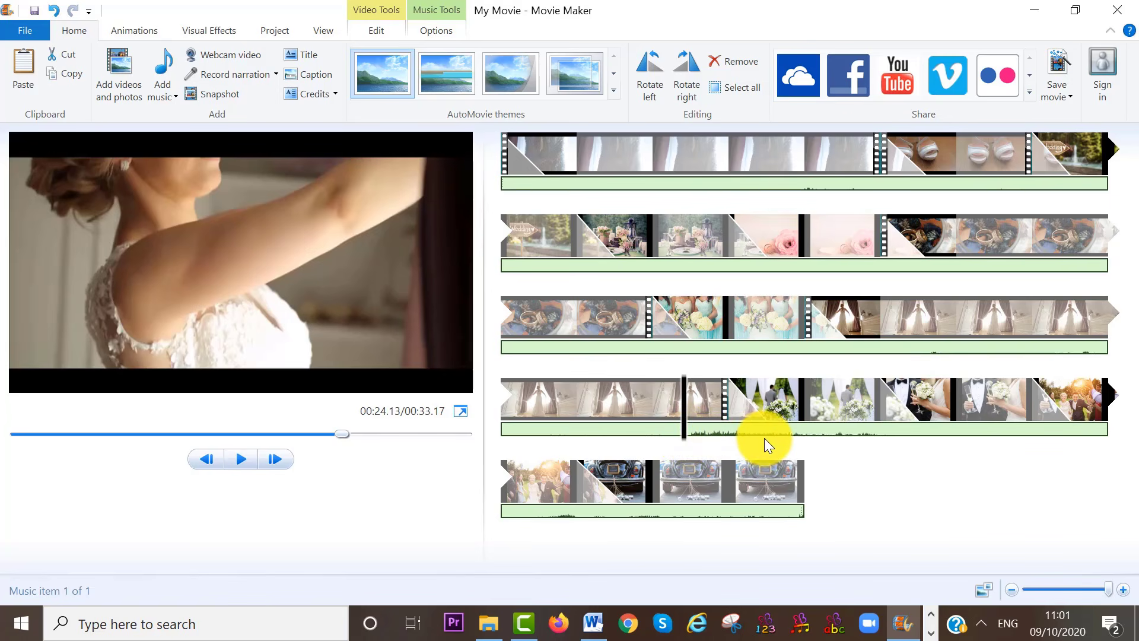
pyautogui.click(684, 439)
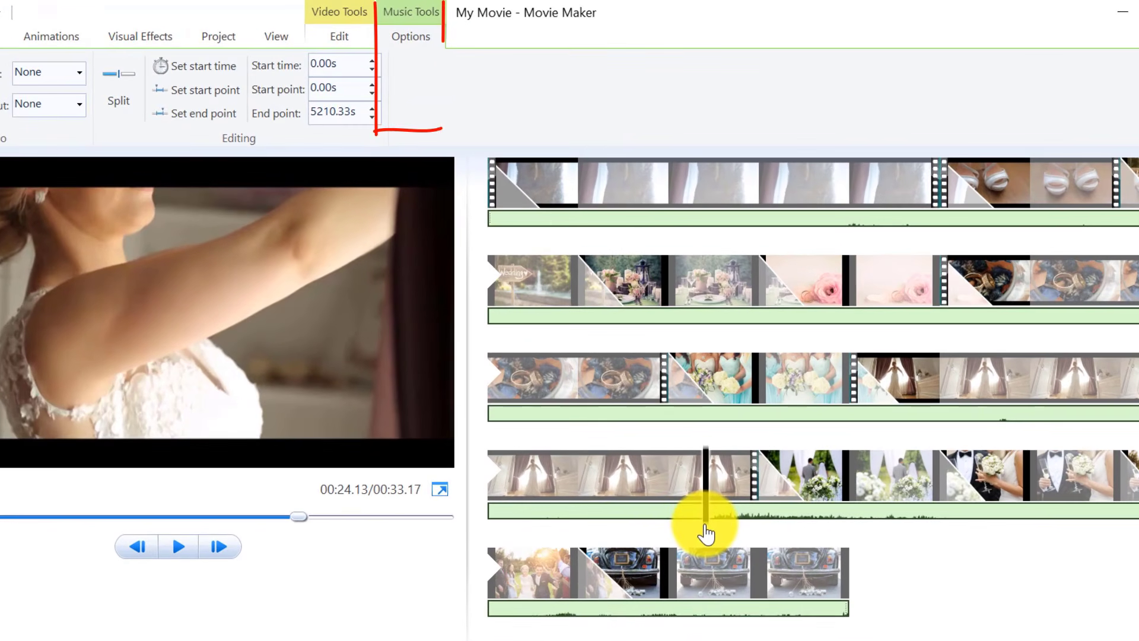
pyautogui.click(127, 110)
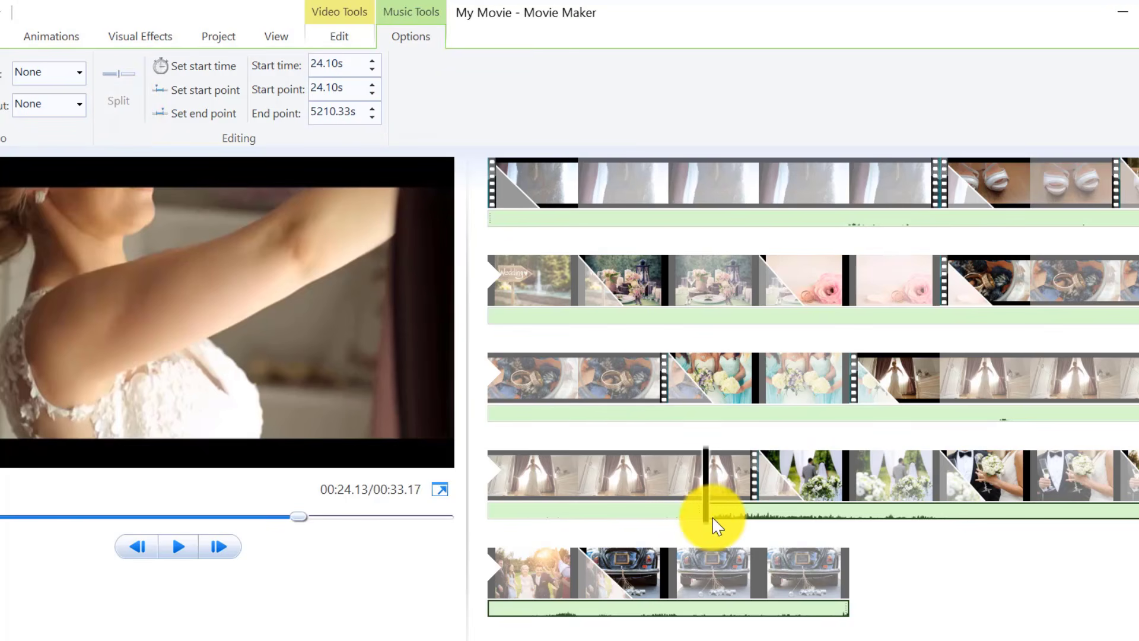
# Delete the first part of the split music track and play the movie from the beginning
pyautogui.click(681, 521)
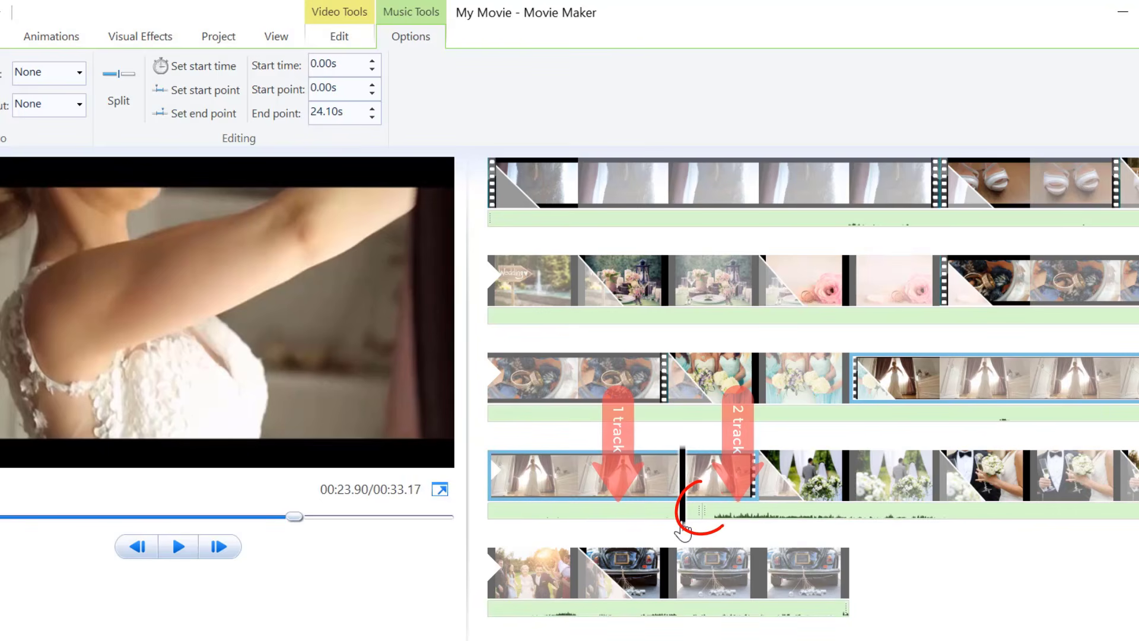
pyautogui.click(681, 524)
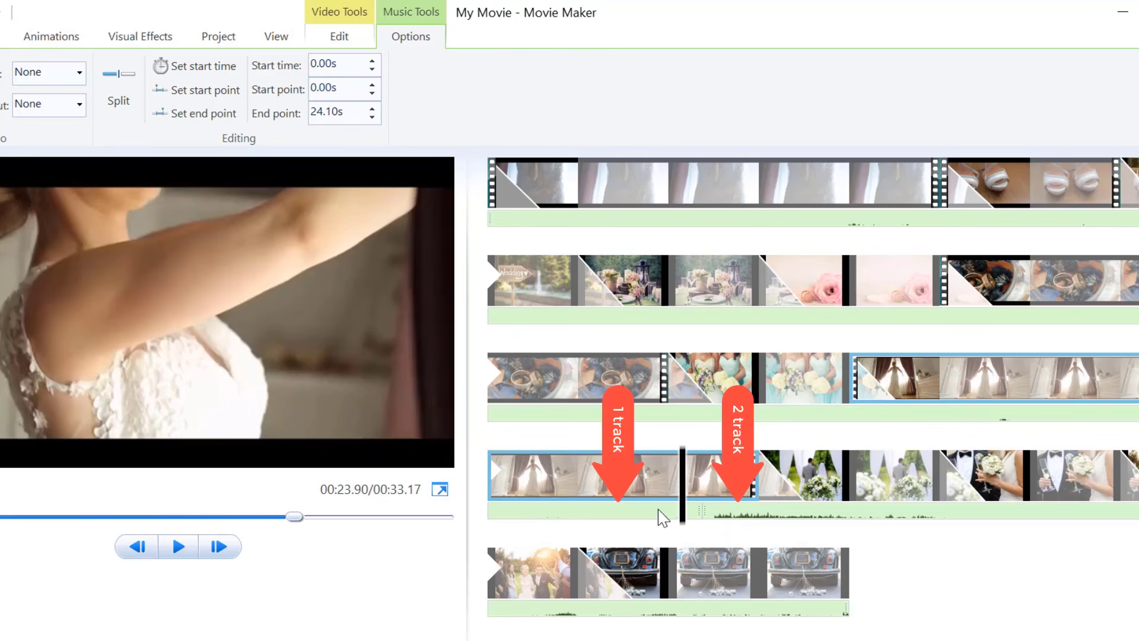
pyautogui.click(663, 517)
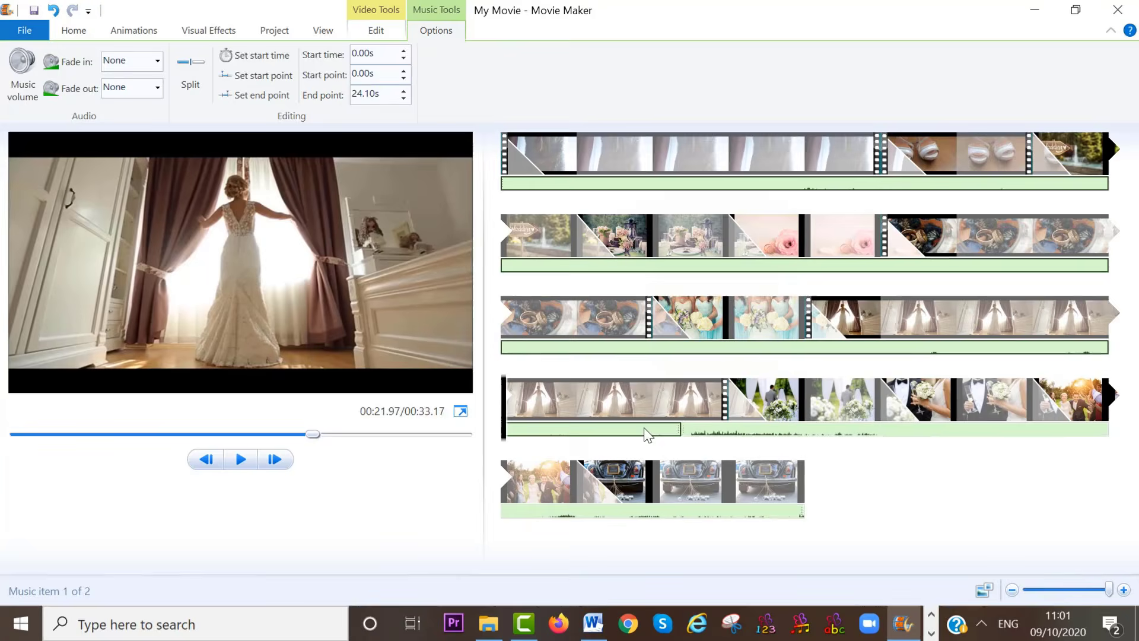
pyautogui.press('Delete')
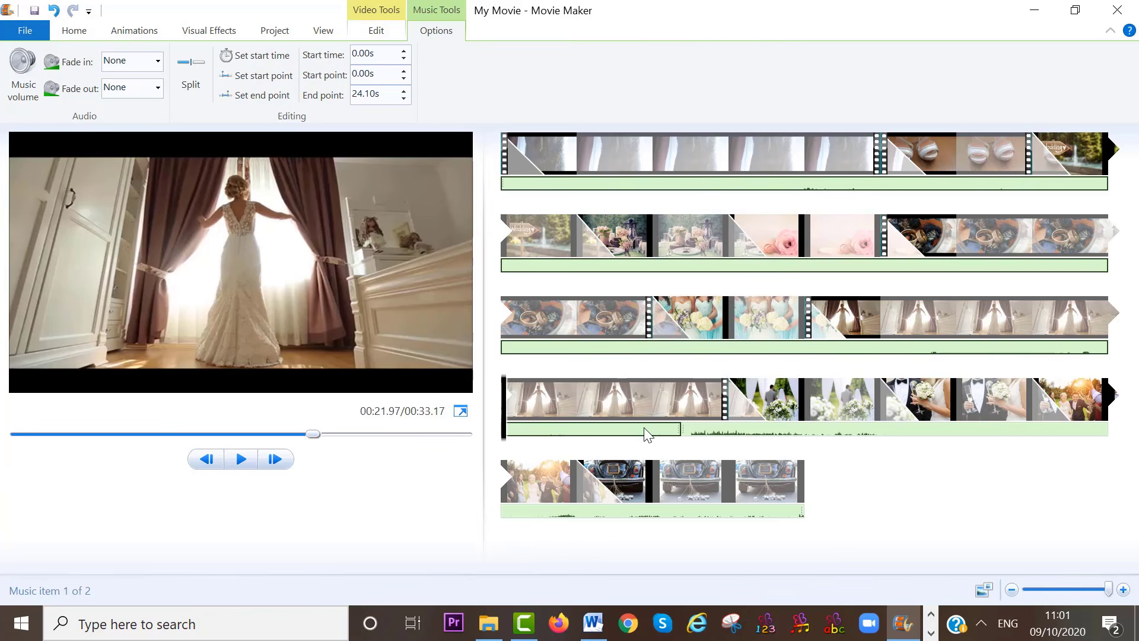
pyautogui.press('Delete')
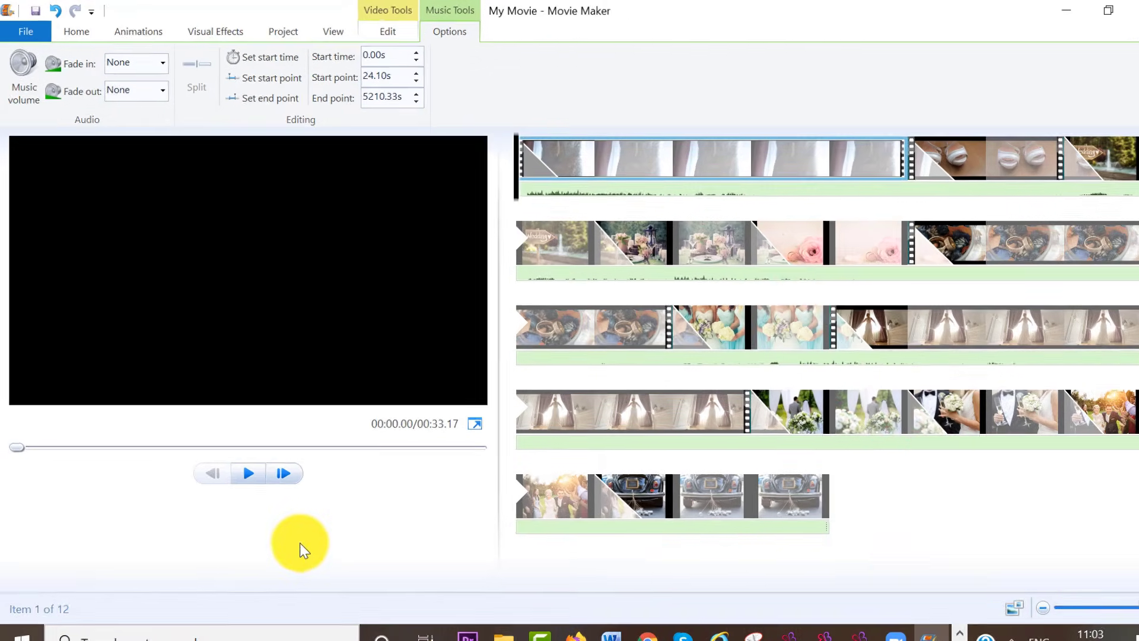
pyautogui.press('space')
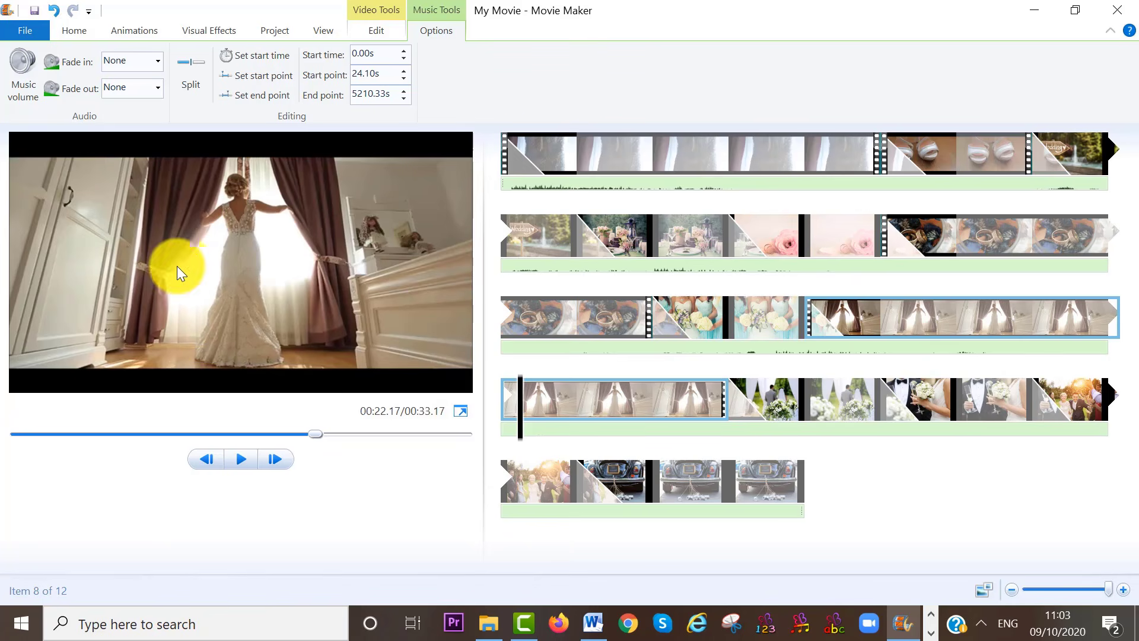
# Set both the fade in and the fade out of the music track to Slow and play the movie
pyautogui.click(534, 181)
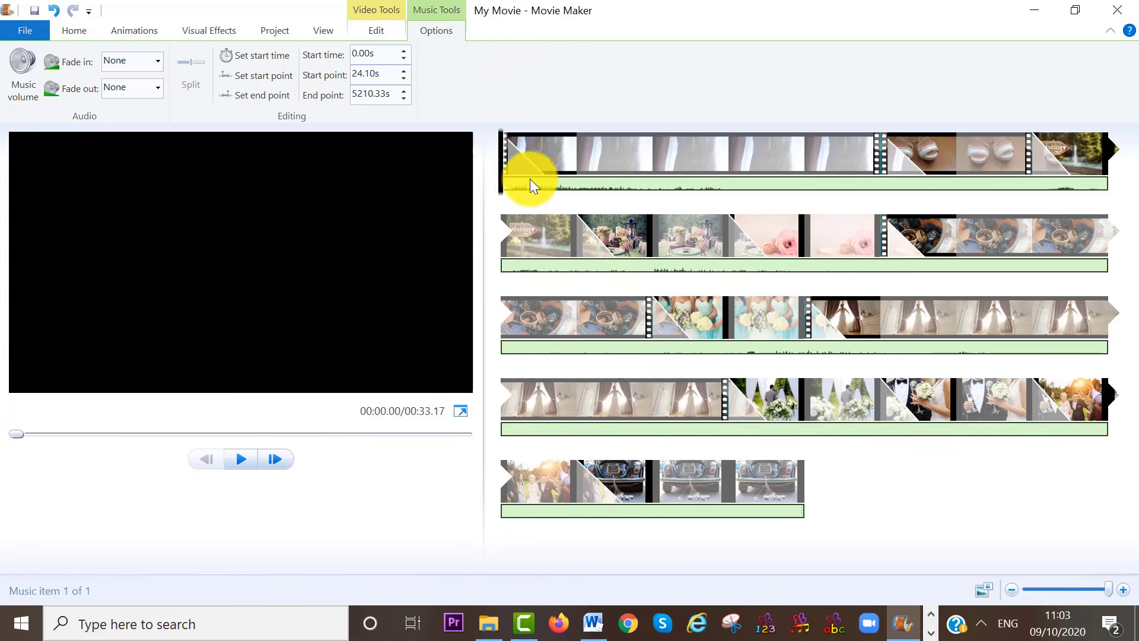
pyautogui.click(159, 62)
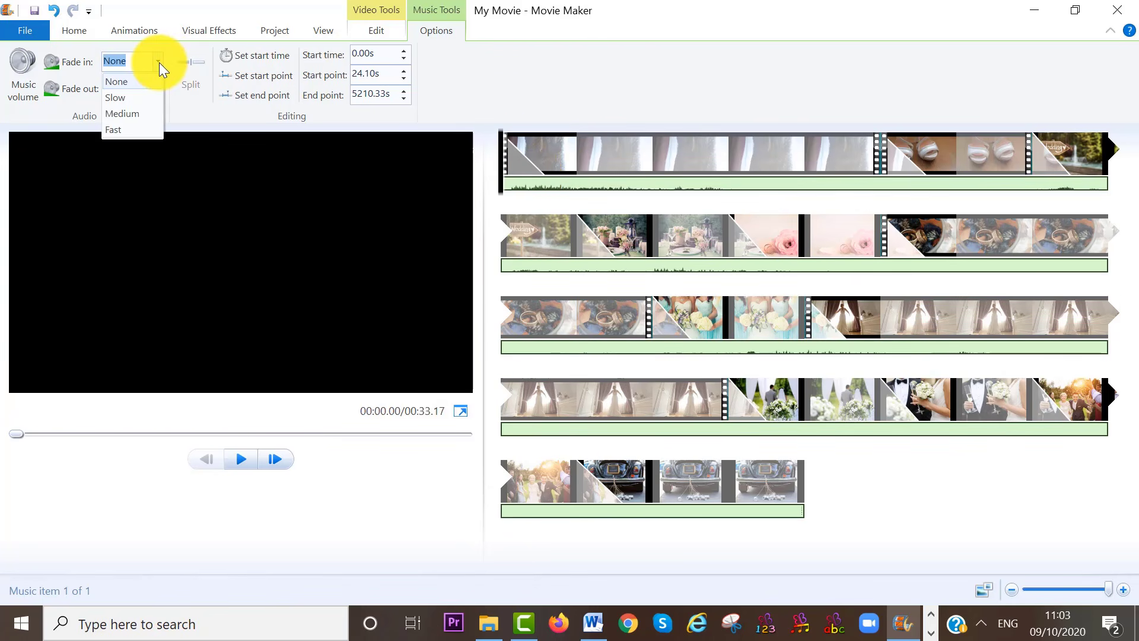
pyautogui.click(149, 97)
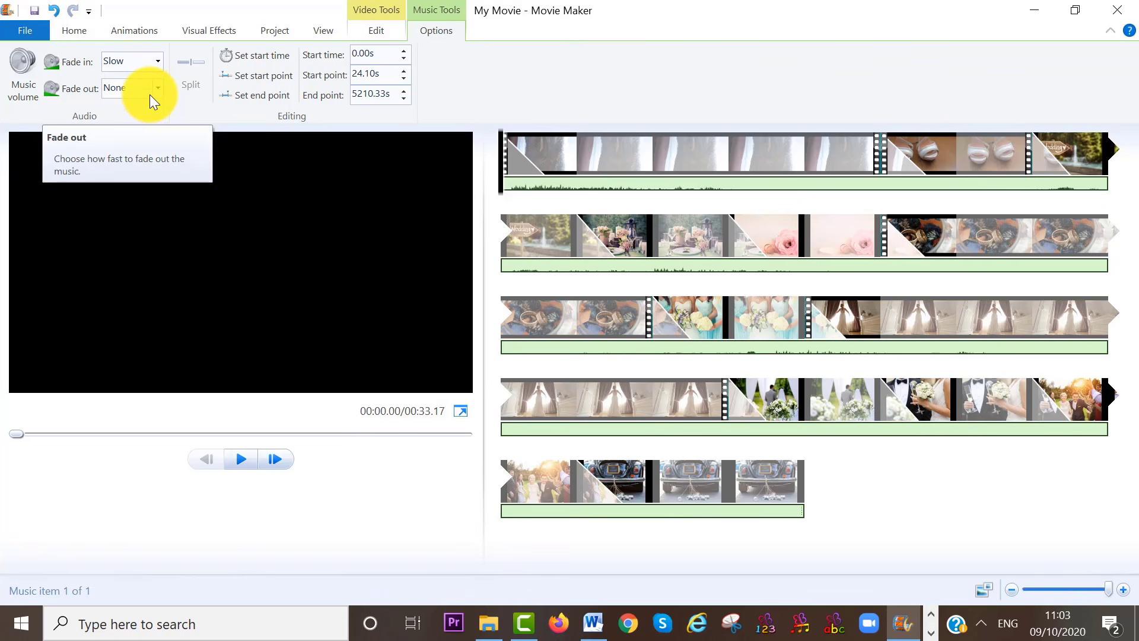
pyautogui.click(158, 90)
pyautogui.click(140, 123)
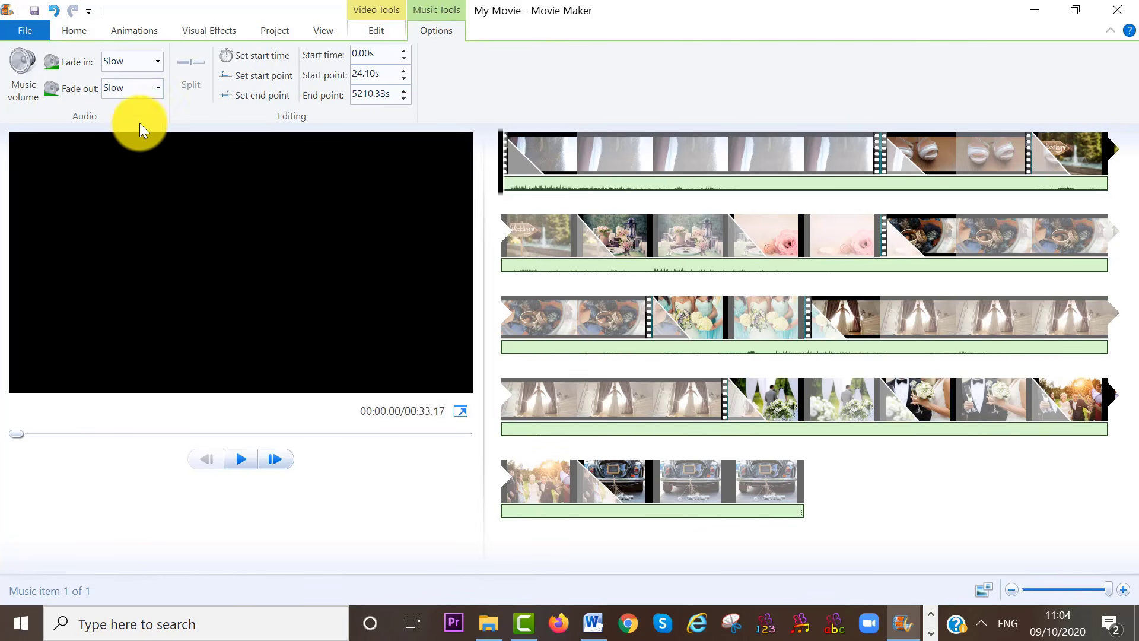
pyautogui.click(239, 463)
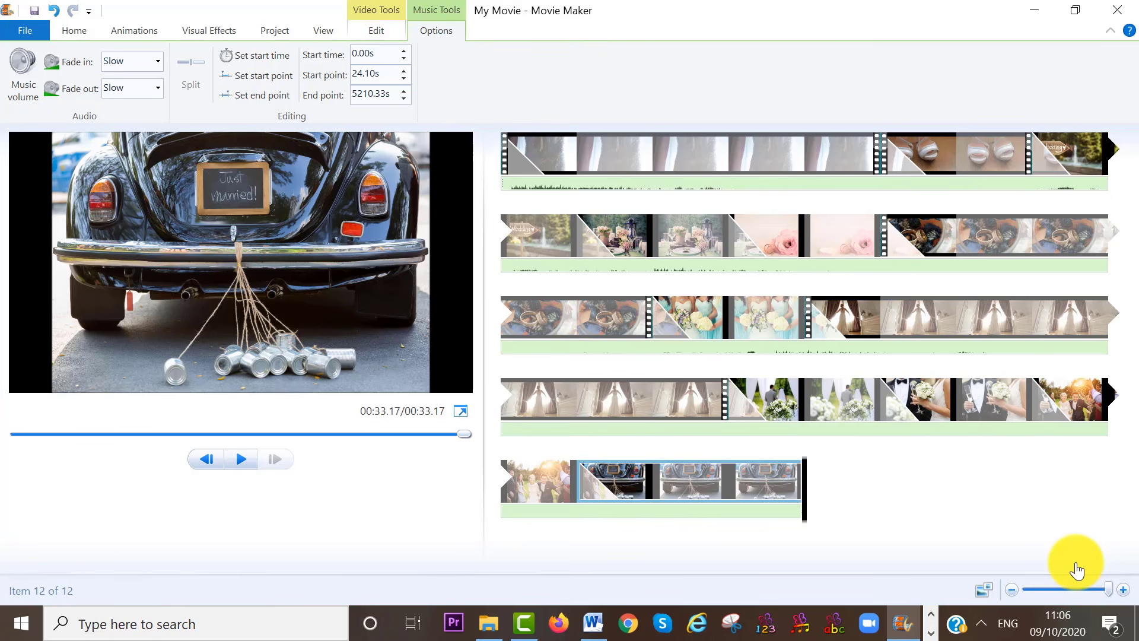
# Add a caption reading 03/10/2020 to the first clip, starting at about 0.70 seconds
pyautogui.click(80, 30)
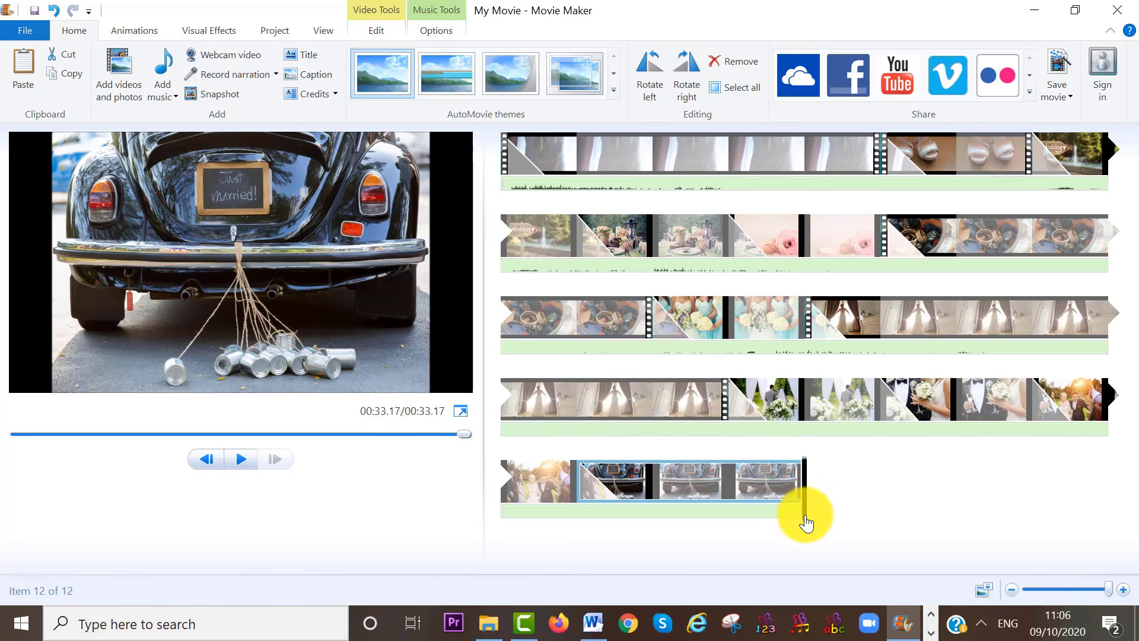
pyautogui.moveTo(803, 515); pyautogui.dragTo(561, 199)
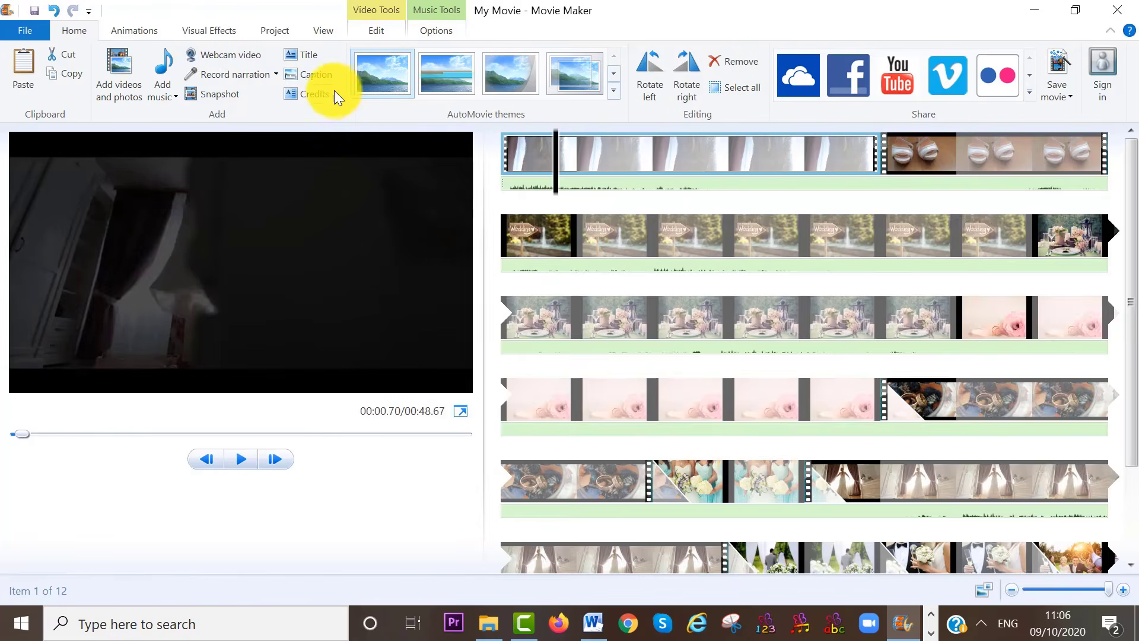
pyautogui.click(313, 76)
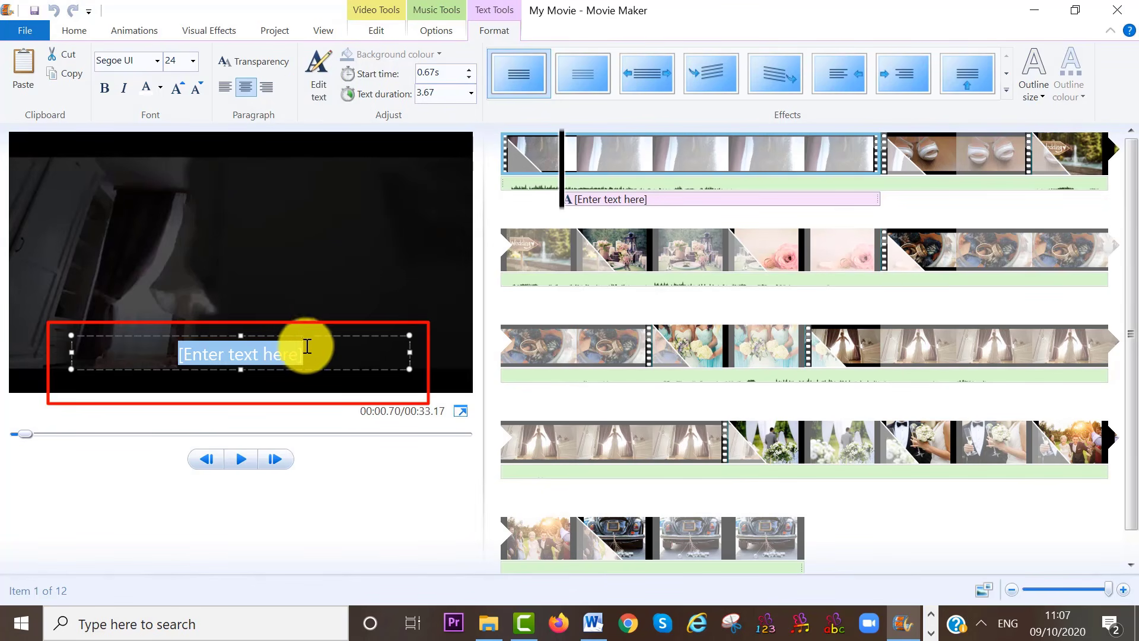
pyautogui.press('BackSpace')
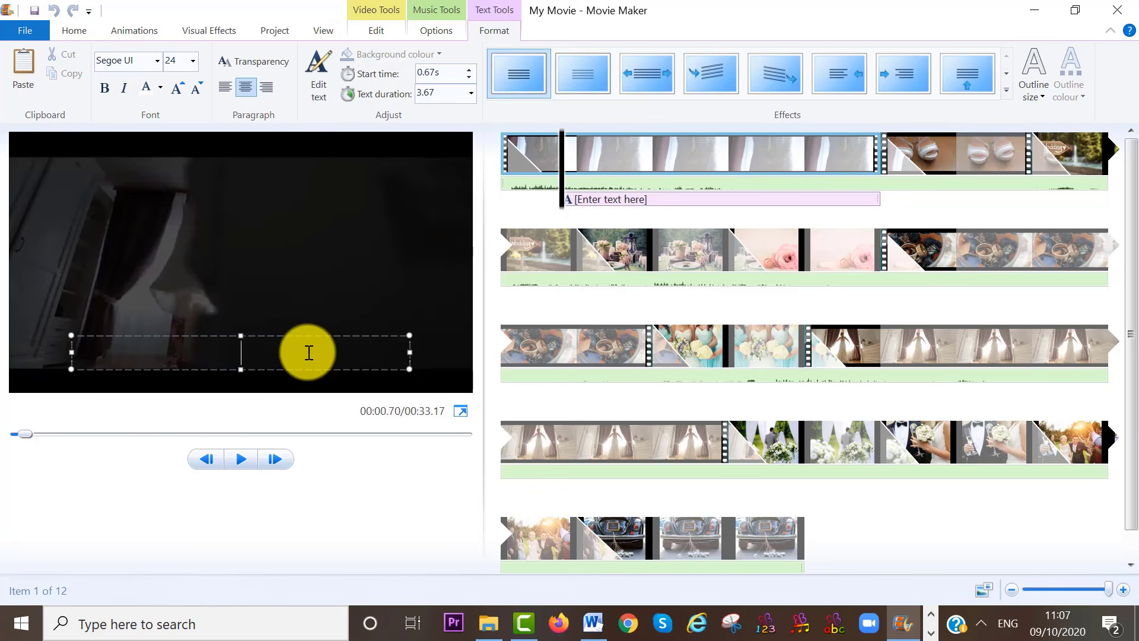
pyautogui.write('03/10/2020')
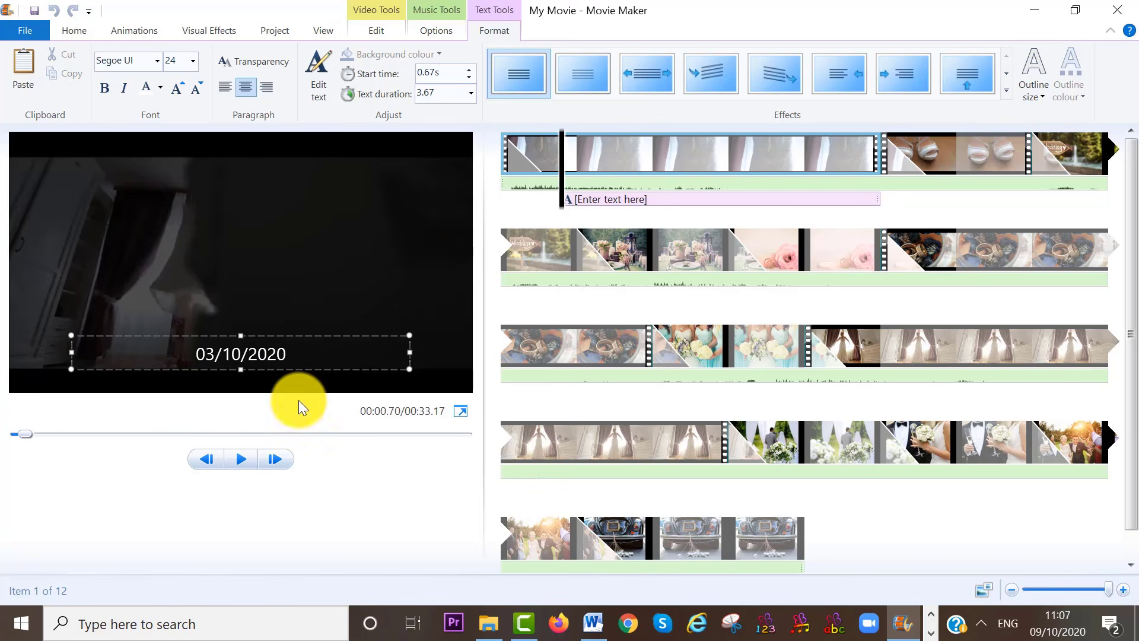
# Set the caption's font to Prestige Elite Std at size 26 and its text duration to 3.00 seconds
pyautogui.click(157, 66)
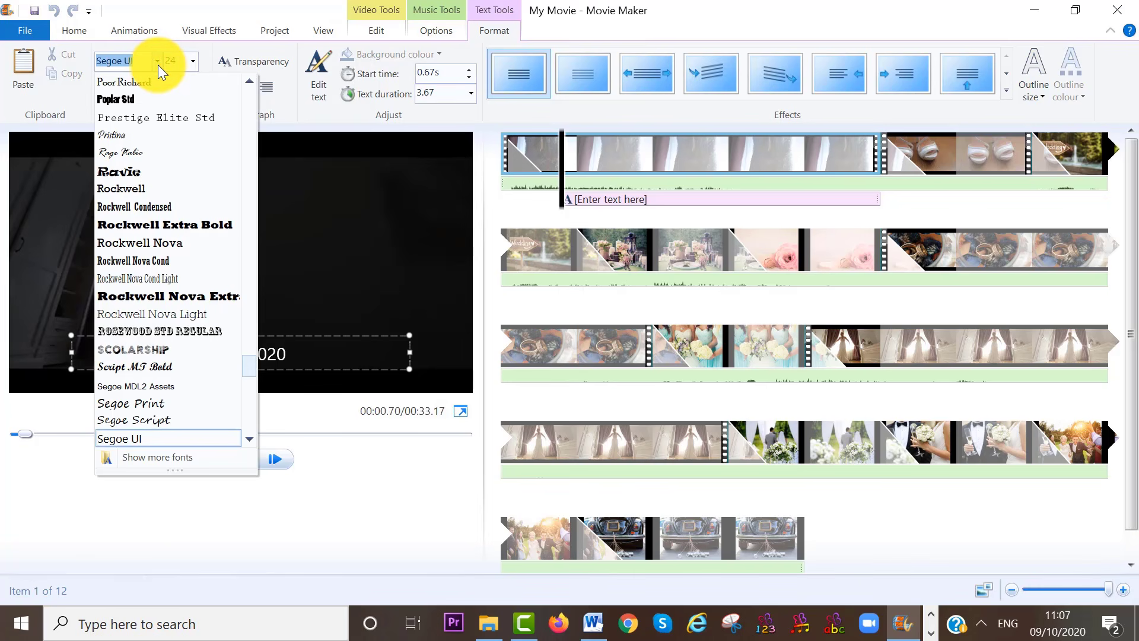
pyautogui.click(183, 116)
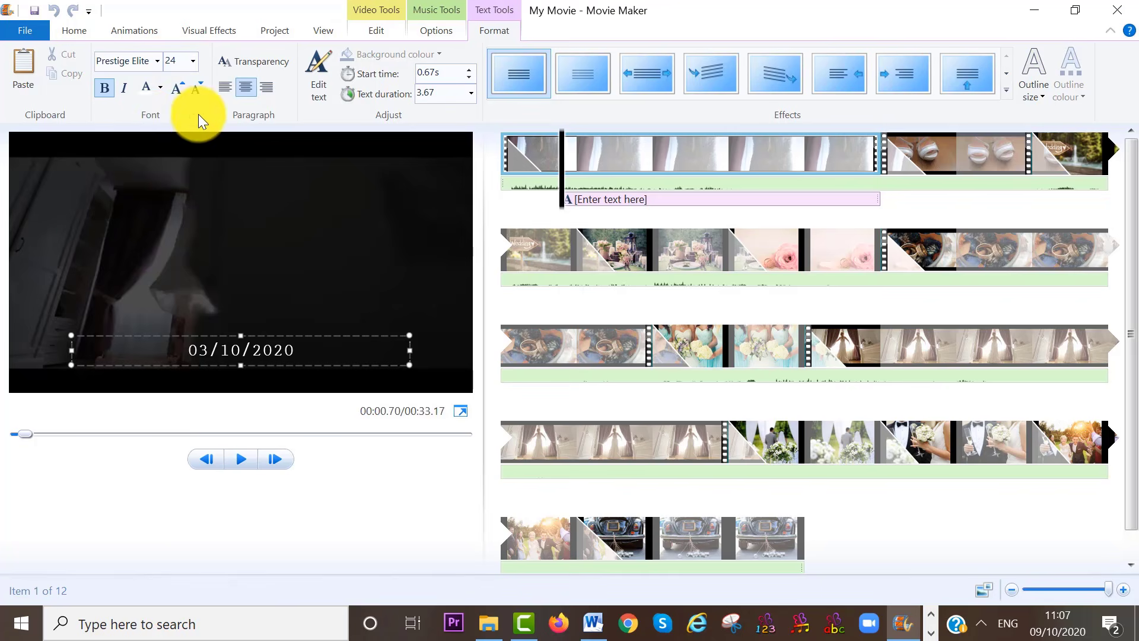
pyautogui.click(193, 61)
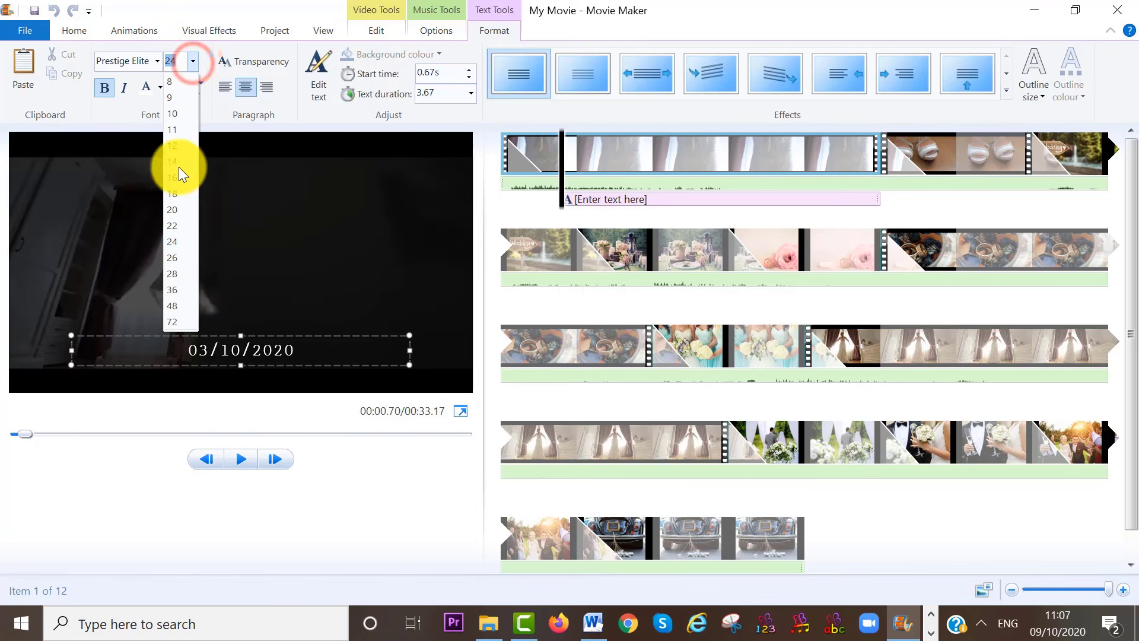
pyautogui.click(180, 256)
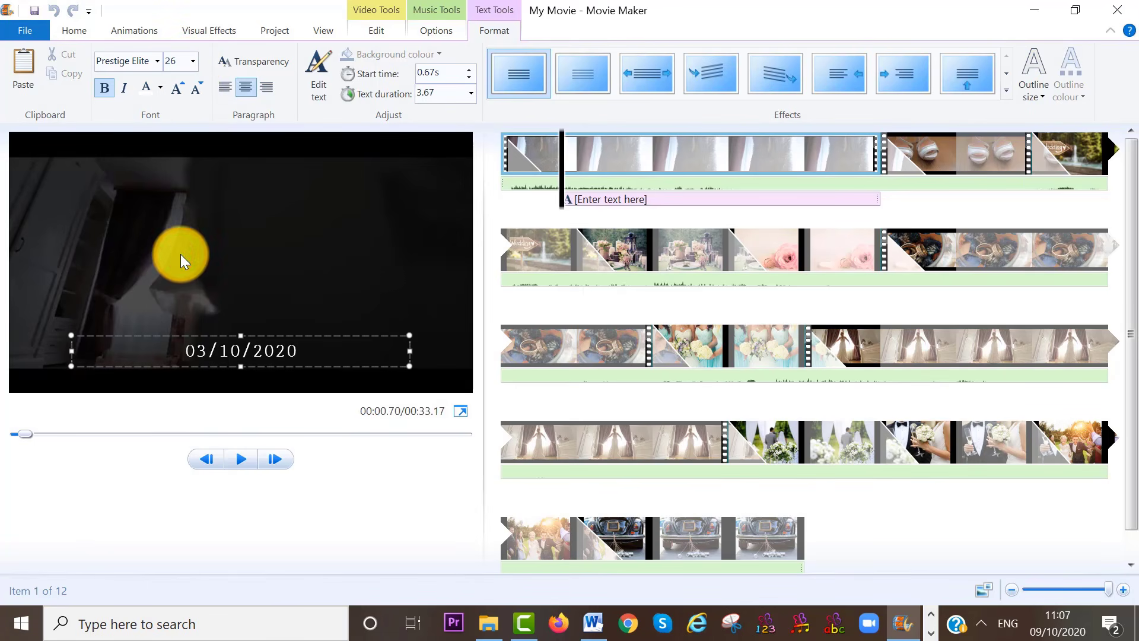
pyautogui.click(472, 94)
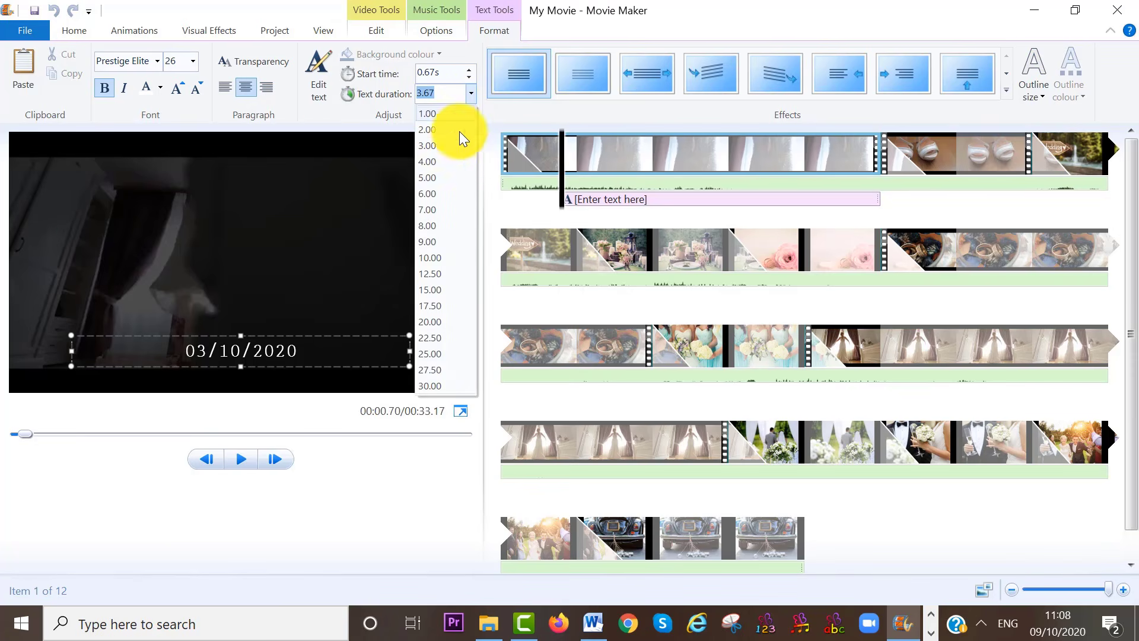
pyautogui.click(450, 149)
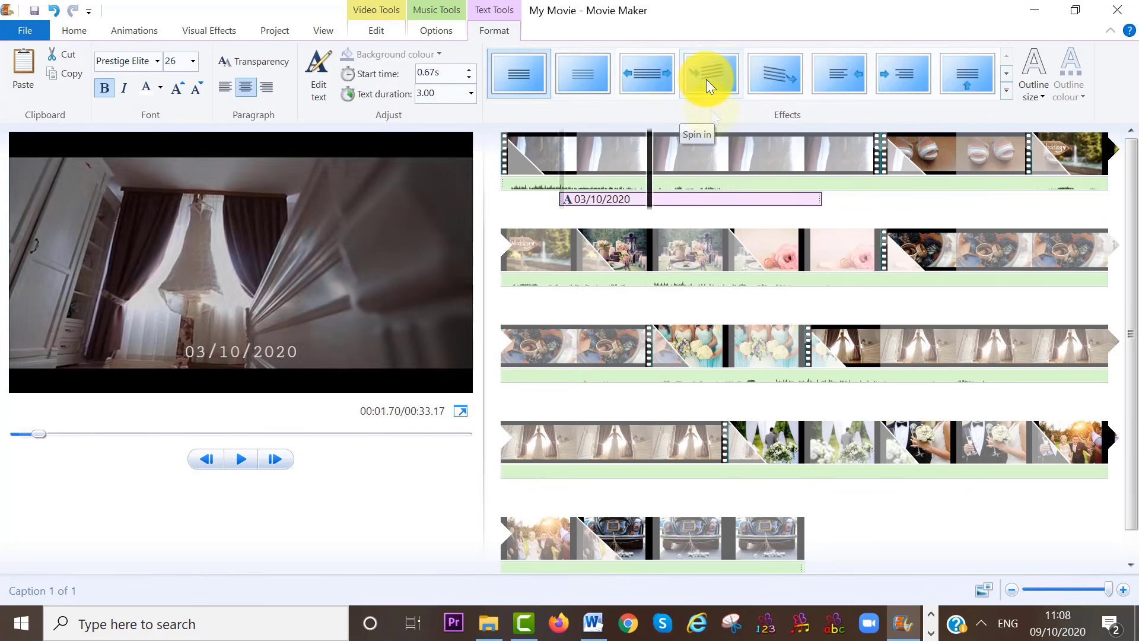
# Give the date caption a narrow outline in dark blue from the theme colours
pyautogui.click(1041, 96)
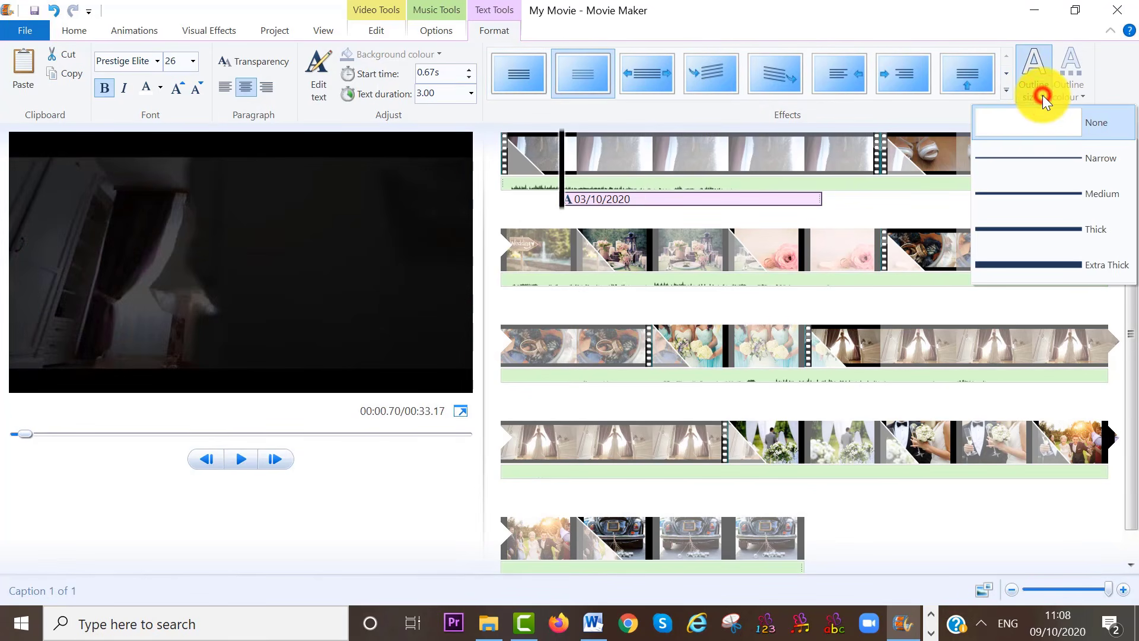
pyautogui.click(1044, 156)
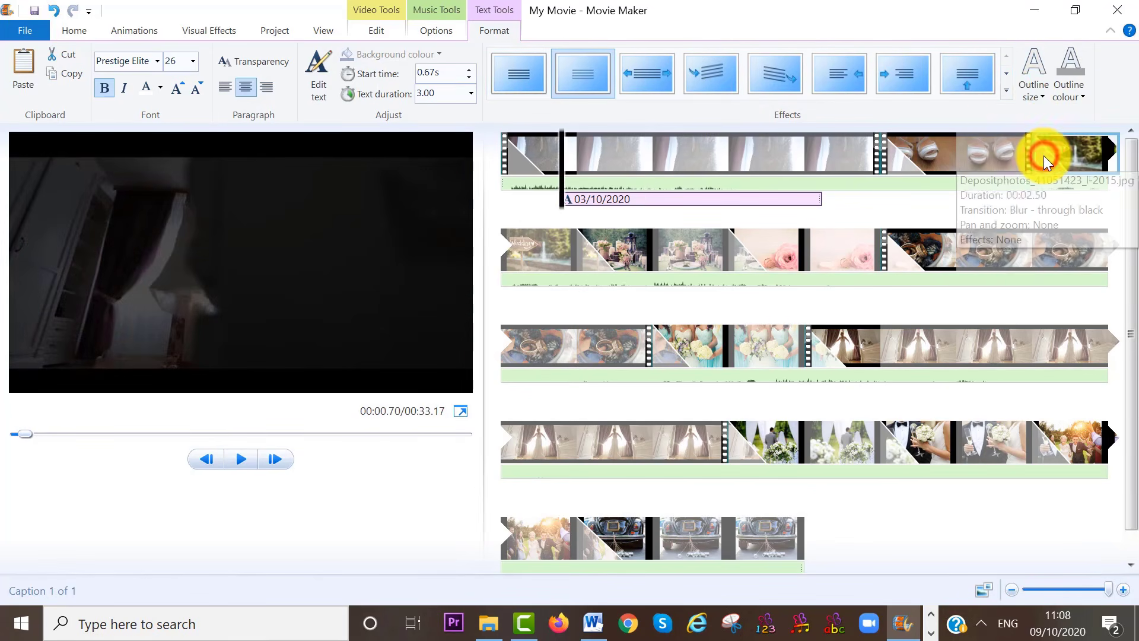
pyautogui.click(1083, 95)
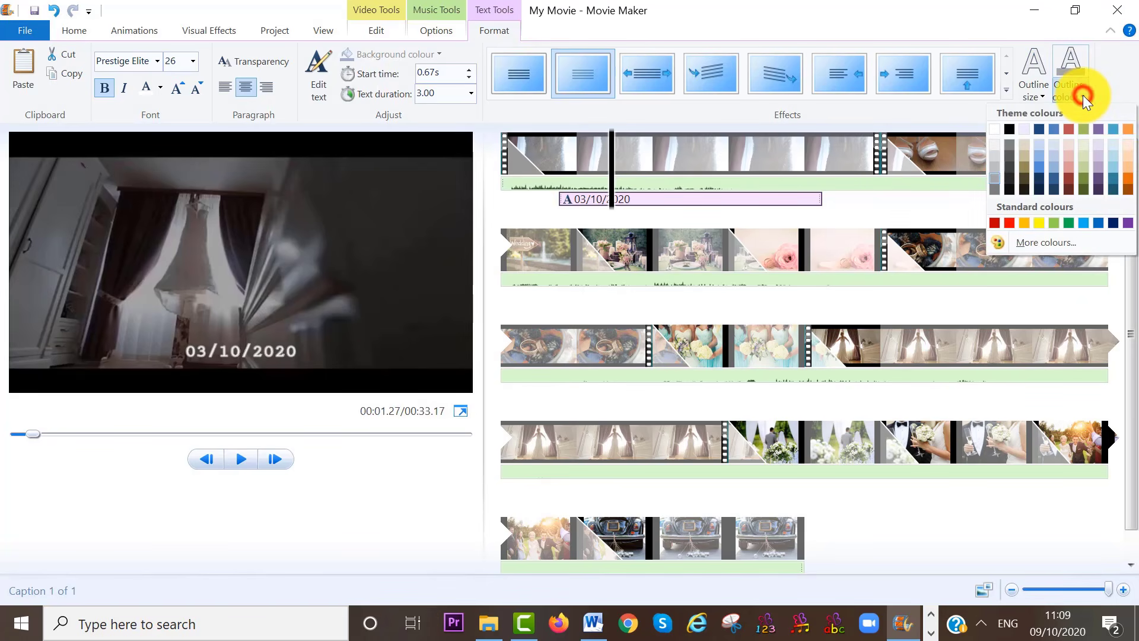
pyautogui.click(1039, 128)
# Play the movie from the first clip and pause it on the white shoes at about 5.67 seconds
pyautogui.click(509, 137)
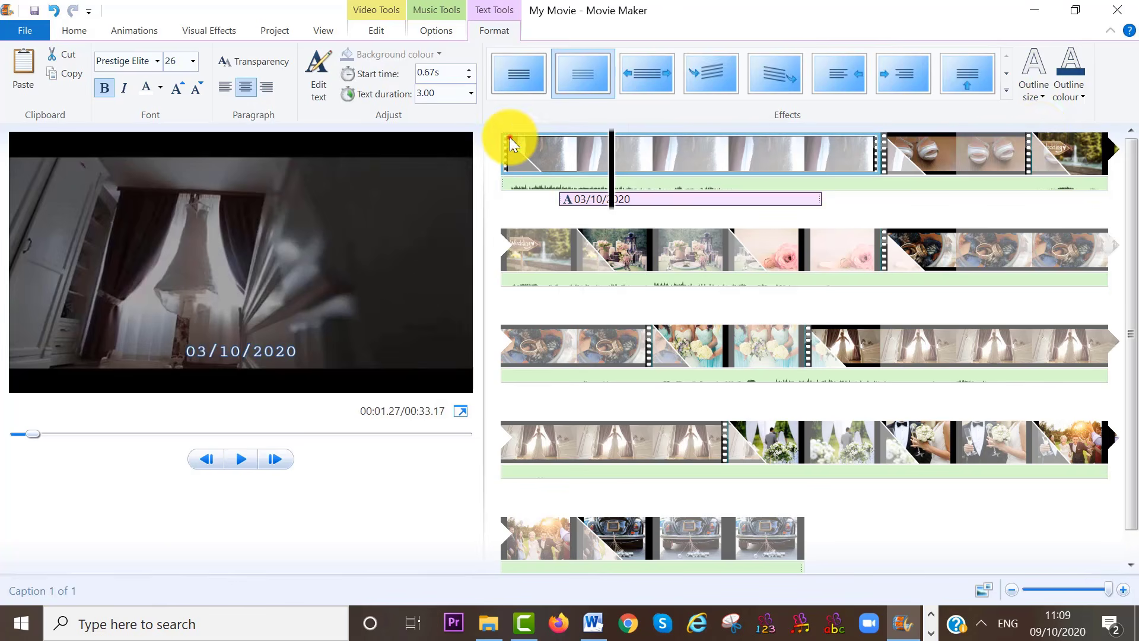
pyautogui.click(245, 458)
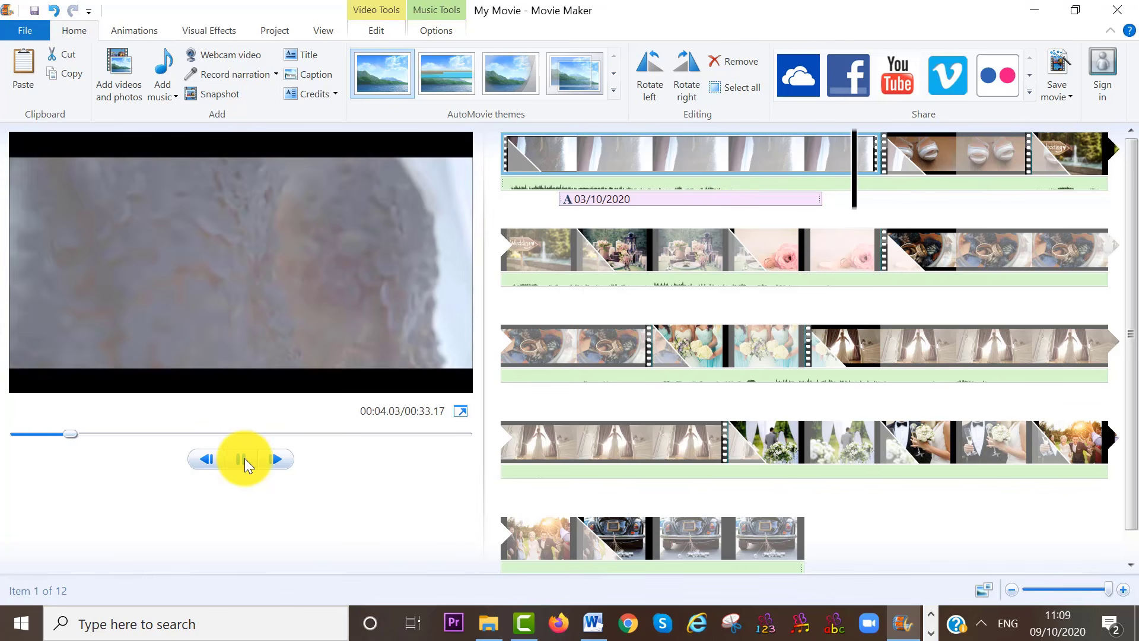
pyautogui.click(244, 458)
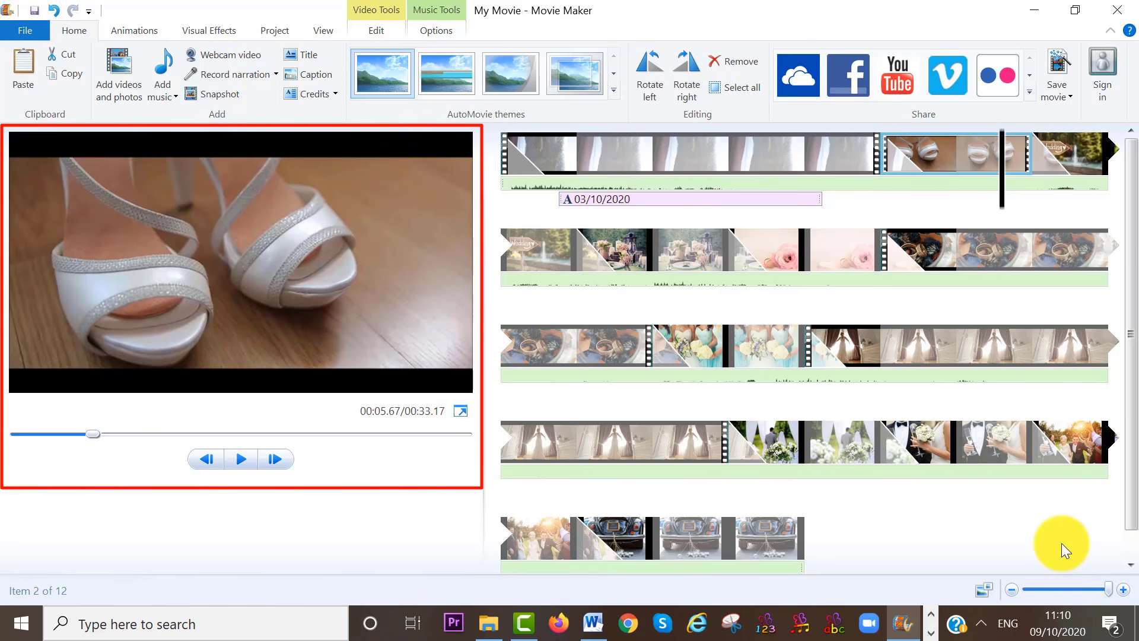
# Take a snapshot of the current shoes frame and save it as the PNG file "weddding shoes" in the Pictures folder
pyautogui.click(214, 92)
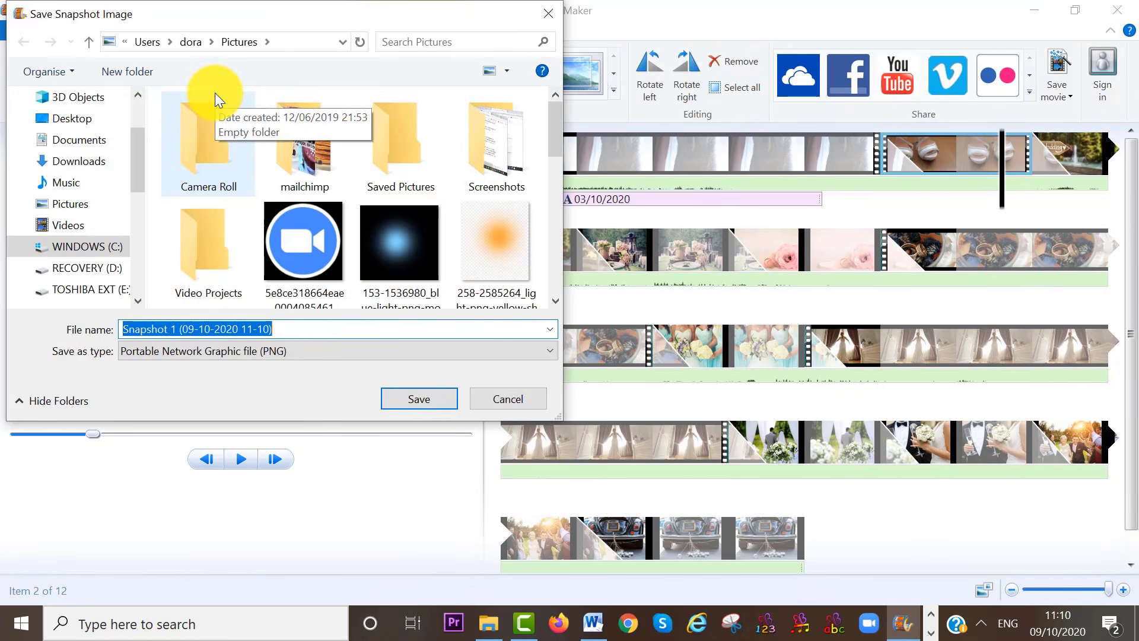
pyautogui.write('weed')
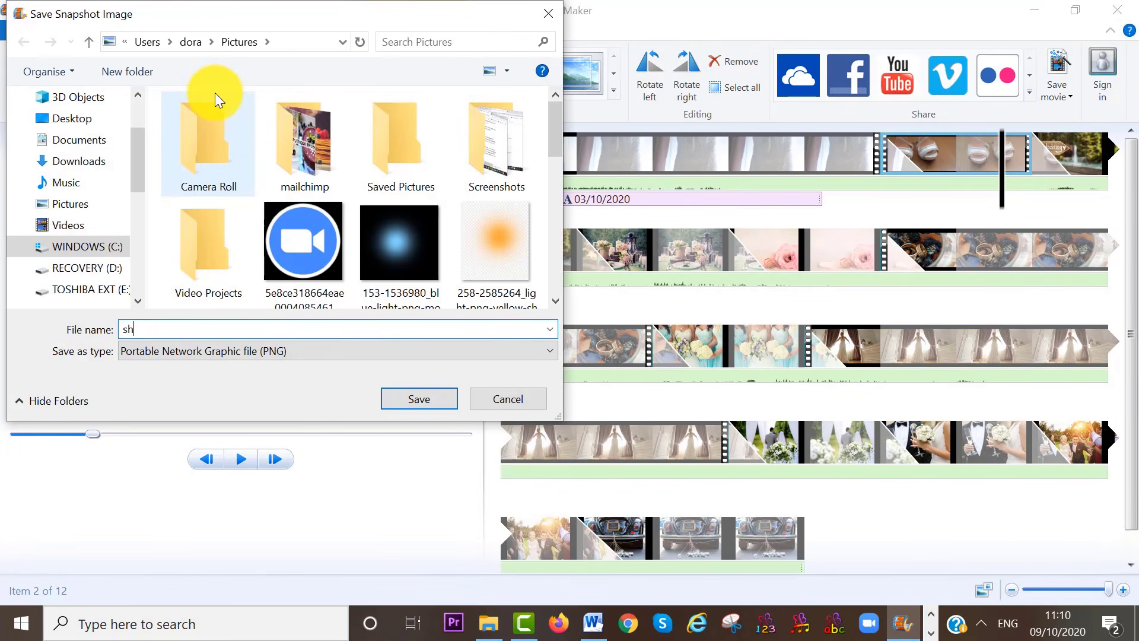
pyautogui.press('BackSpace')
pyautogui.press('BackSpace')
pyautogui.write('ddding shoes')
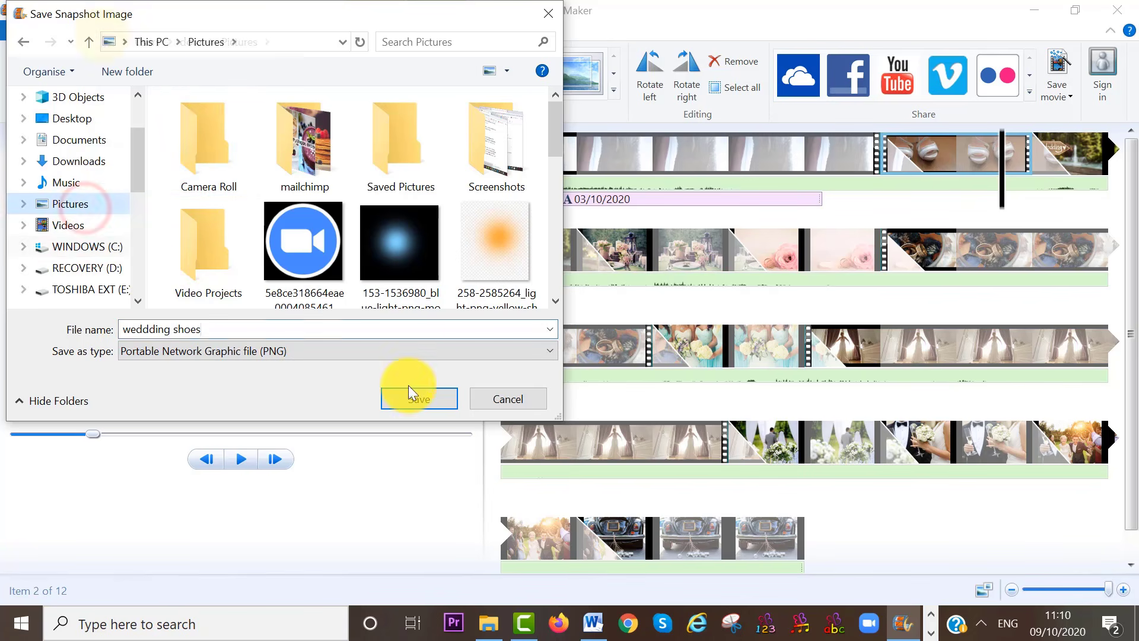
pyautogui.click(418, 399)
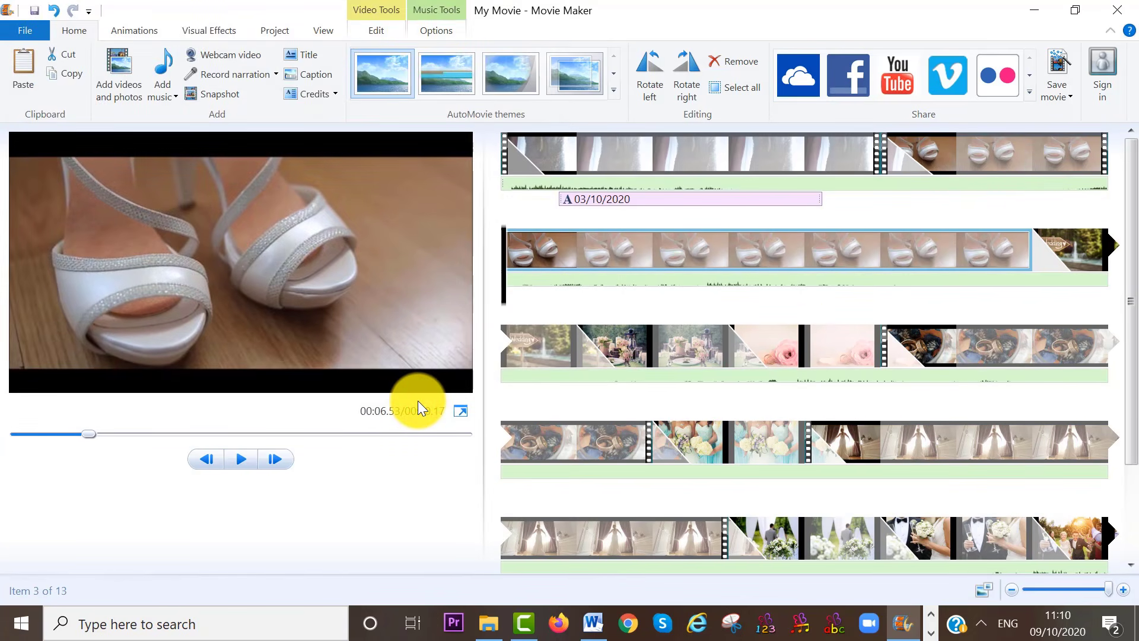
# Add a title clip at the very beginning of the movie, before the first video clip
pyautogui.click(236, 465)
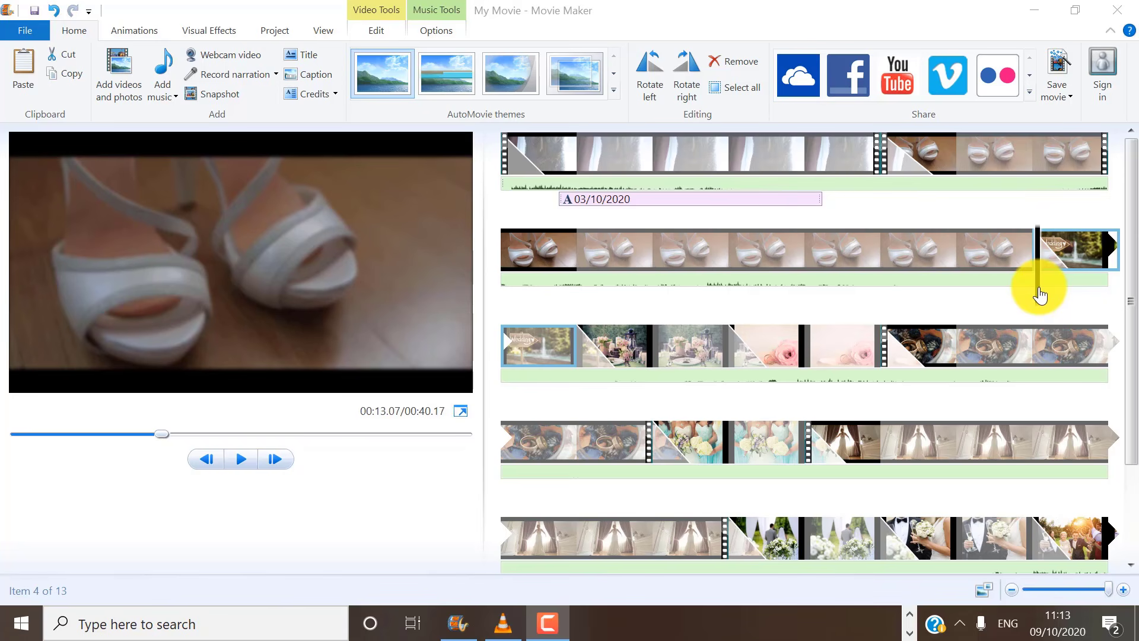
pyautogui.moveTo(1038, 287); pyautogui.dragTo(503, 178)
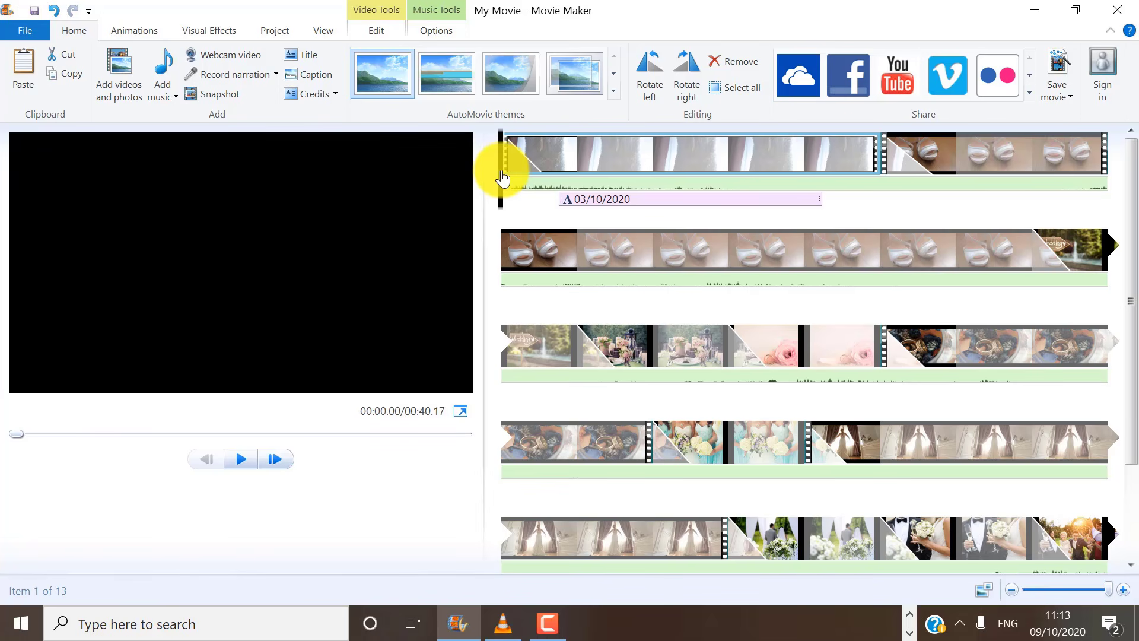
pyautogui.click(311, 59)
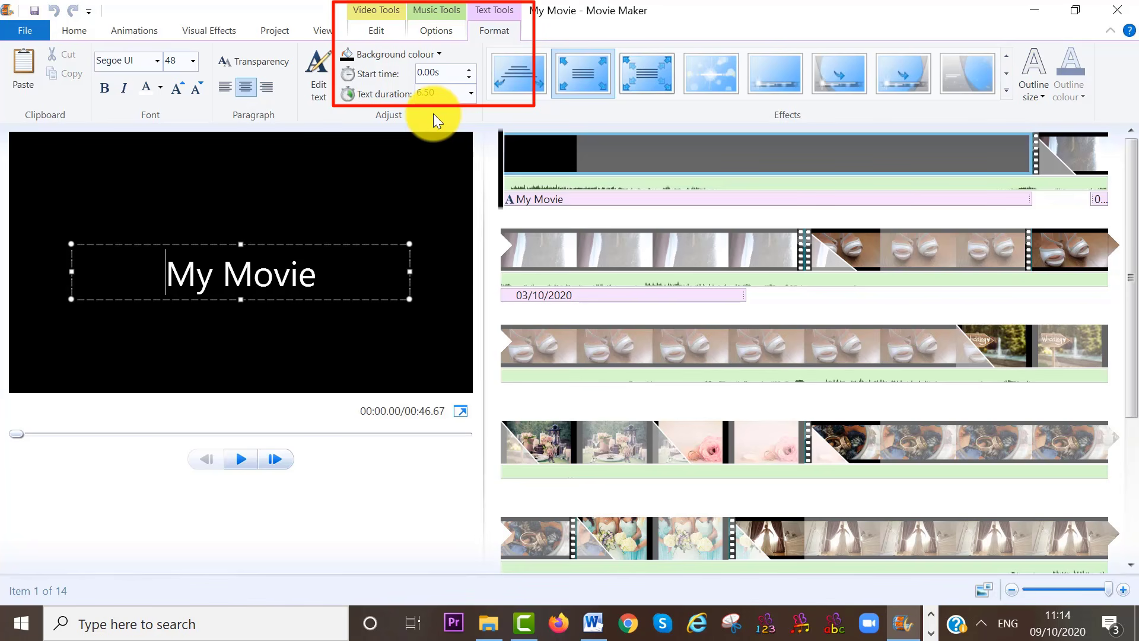
# Give the title clip a pale blue theme-colour background and set its duration to 2.50 seconds
pyautogui.click(376, 28)
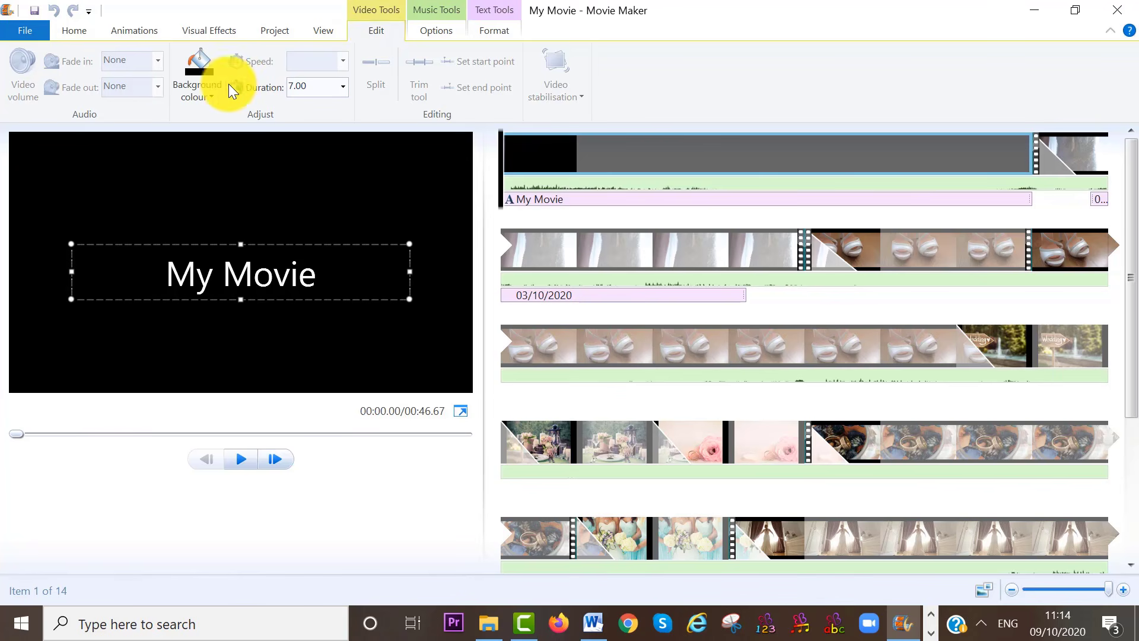
pyautogui.click(210, 95)
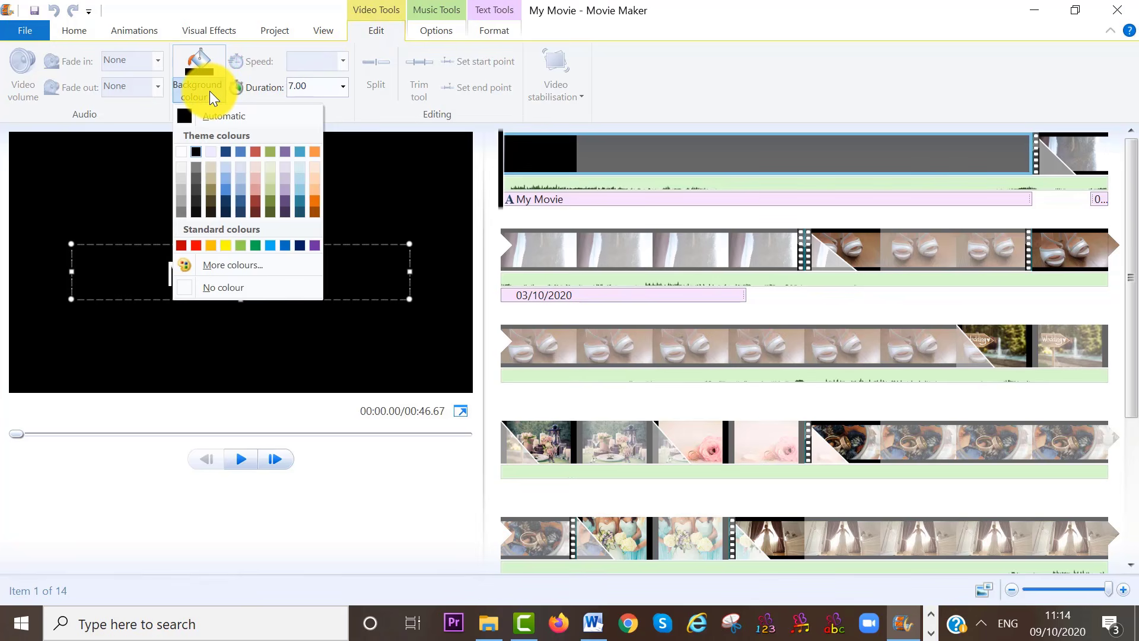
pyautogui.click(243, 166)
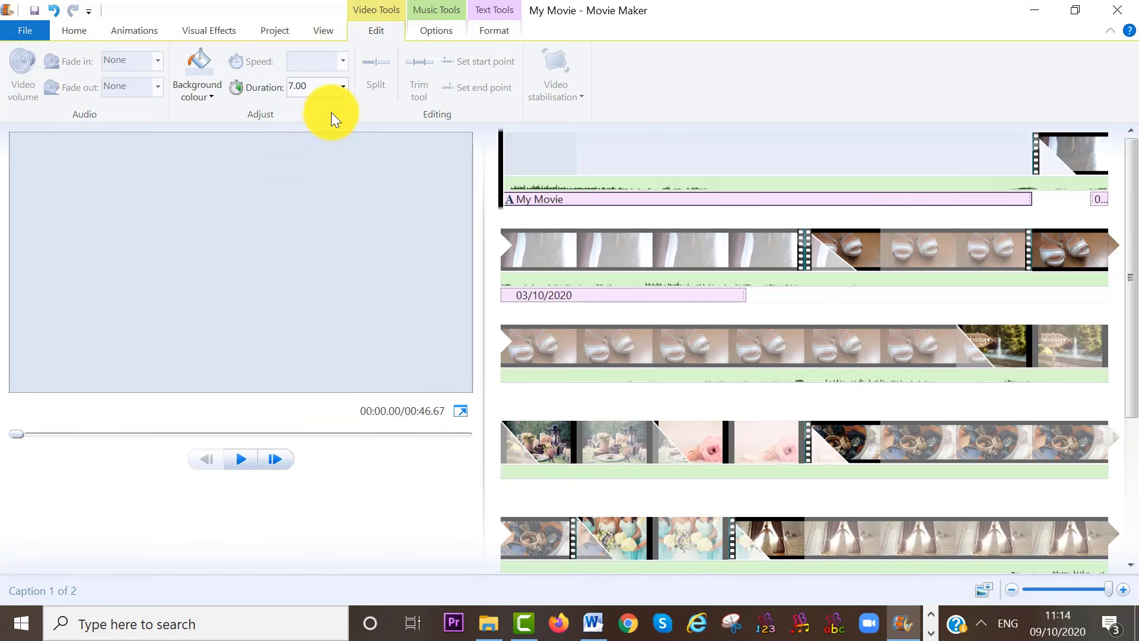
pyautogui.click(325, 89)
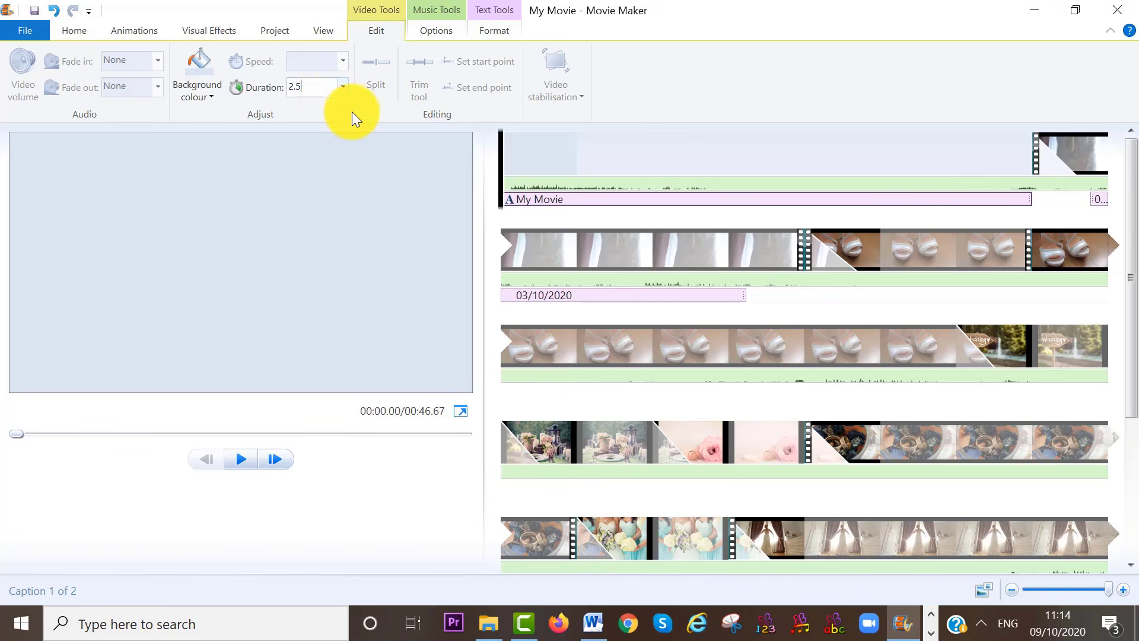
pyautogui.press('Return')
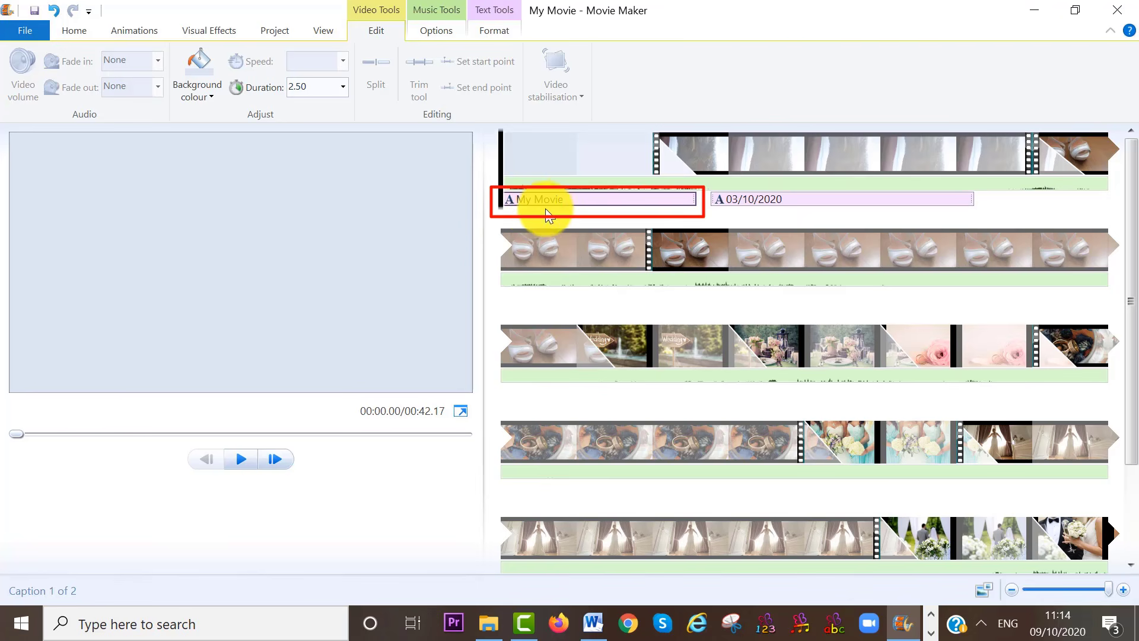
# Replace the title text with "WEDDING DAY" and the couple's names, and widen and reposition the text box to fit
pyautogui.click(568, 200)
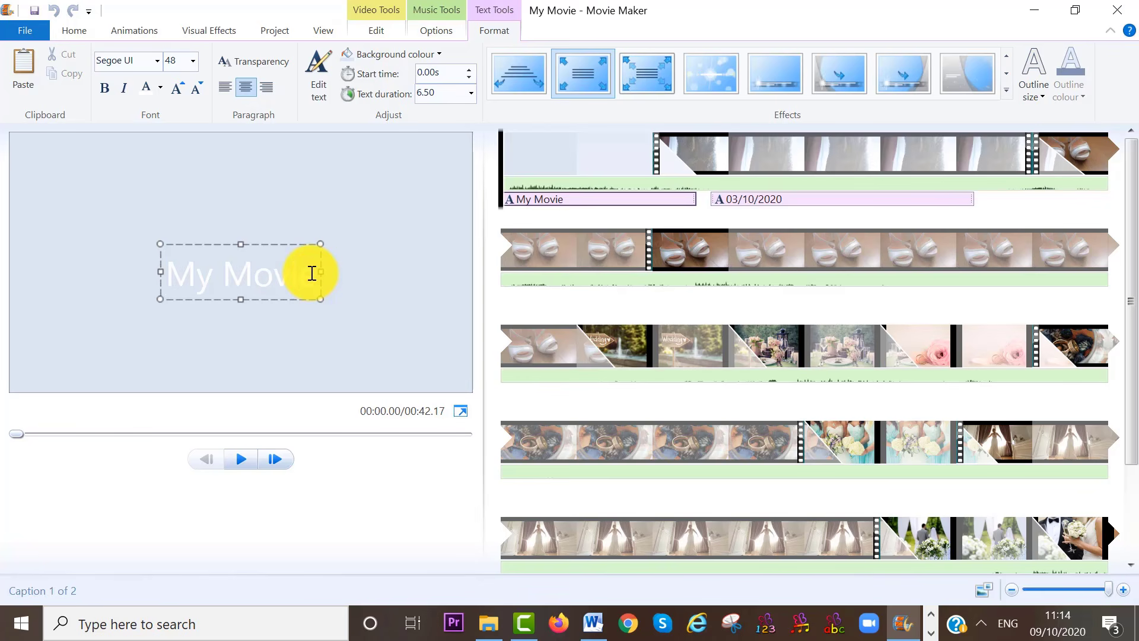
pyautogui.press('BackSpace')
pyautogui.press('BackSpace')
pyautogui.press('BackSpace')
pyautogui.press('BackSpace')
pyautogui.press('BackSpace')
pyautogui.press('BackSpace')
pyautogui.press('BackSpace')
pyautogui.press('BackSpace')
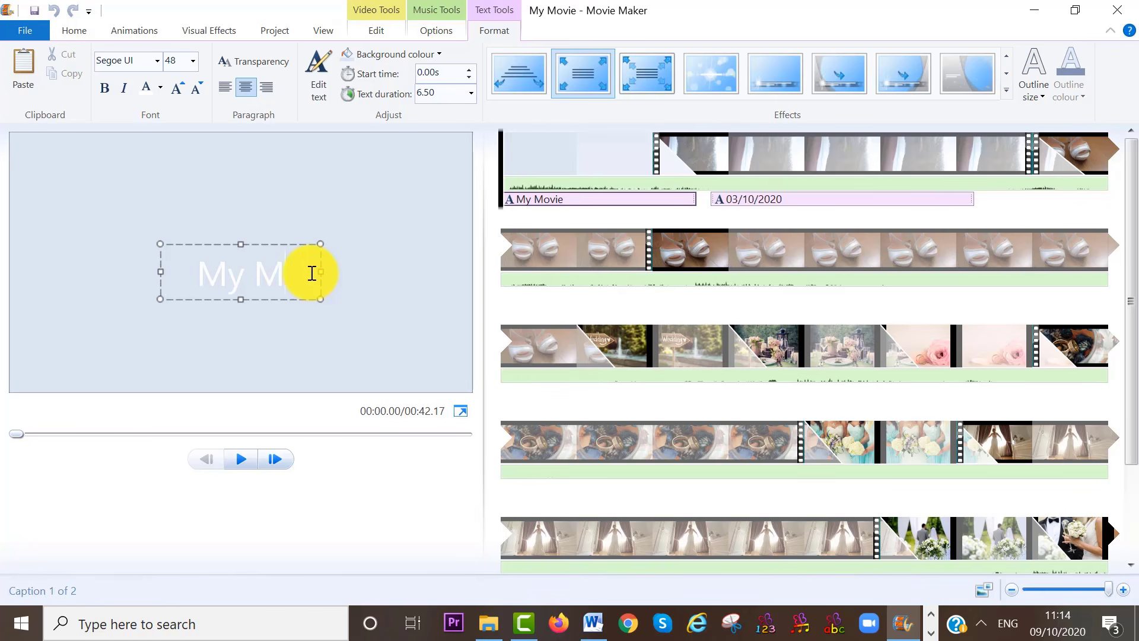
pyautogui.write('W')
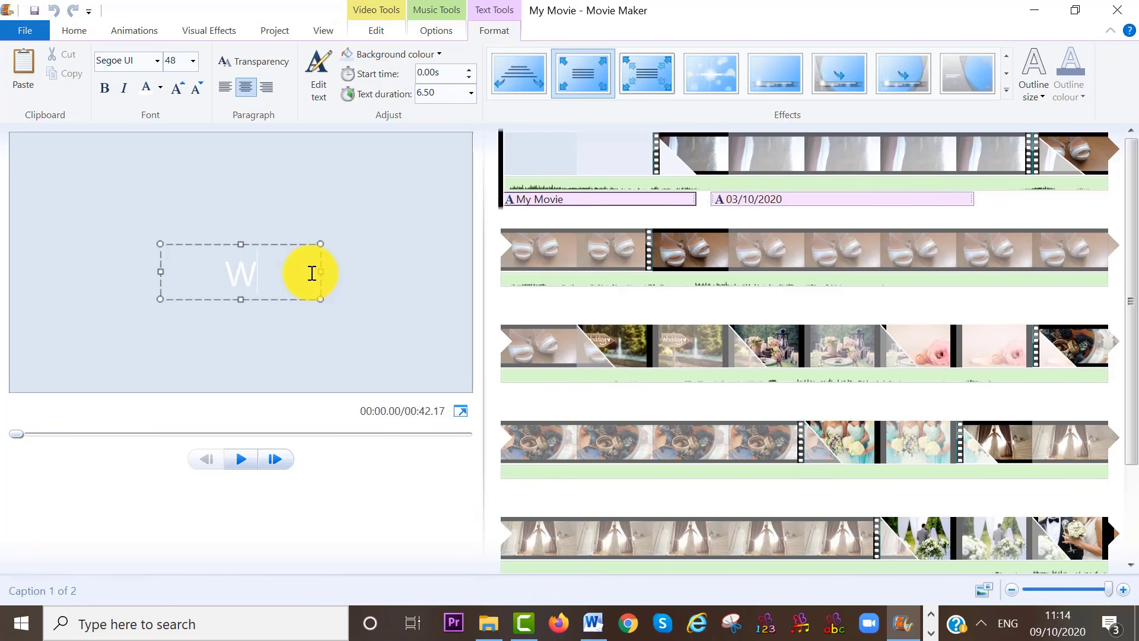
pyautogui.write('EDDING')
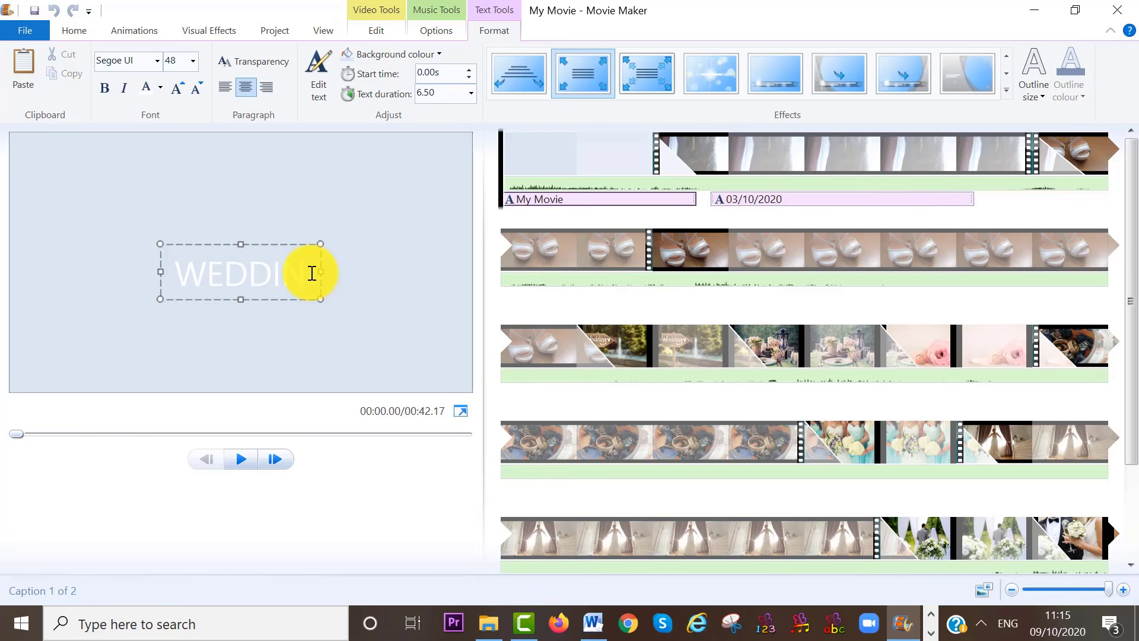
pyautogui.write(' DAY')
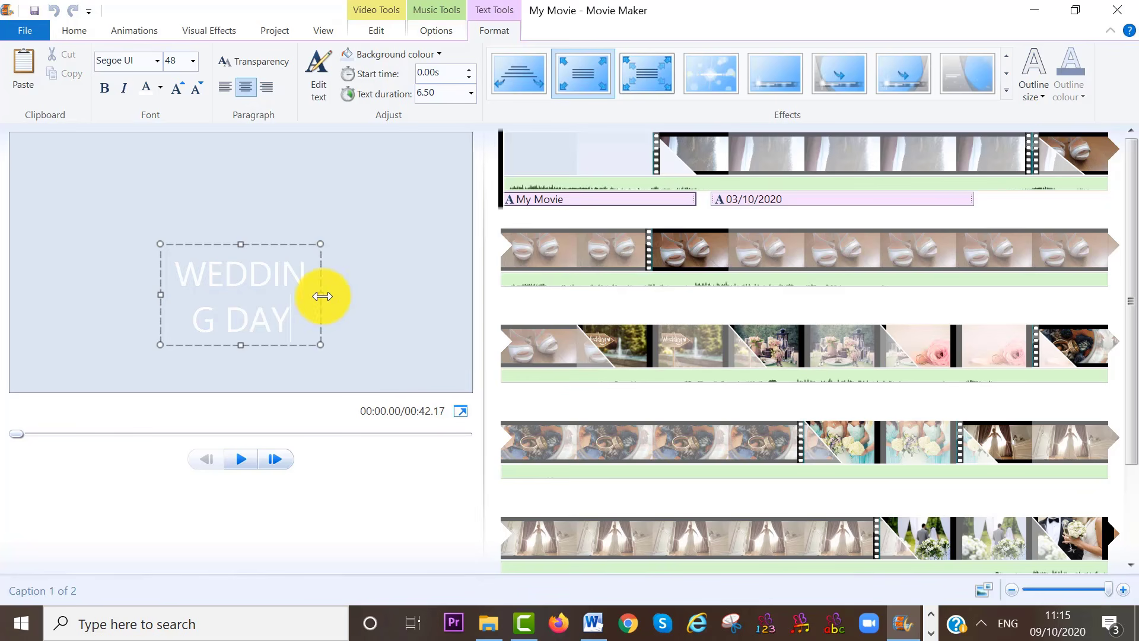
pyautogui.moveTo(322, 295); pyautogui.dragTo(363, 296)
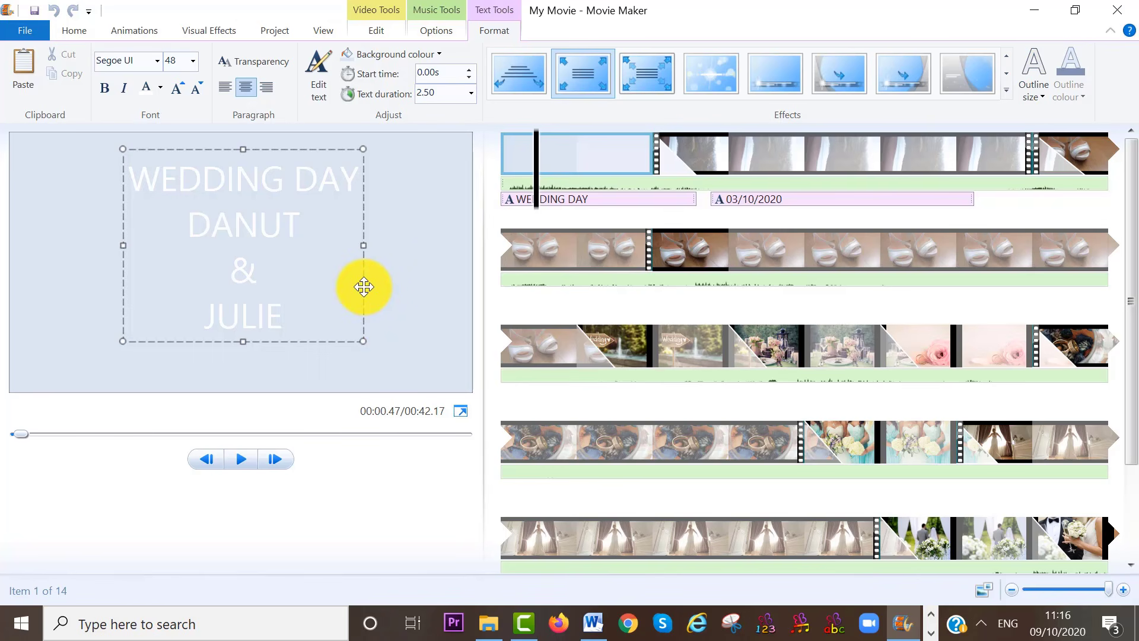
pyautogui.moveTo(364, 287)
pyautogui.mouseDown()
pyautogui.moveTo(305, 333)
pyautogui.moveTo(351, 282)
pyautogui.moveTo(285, 290)
pyautogui.moveTo(377, 311)
pyautogui.moveTo(351, 295)
pyautogui.moveTo(357, 303)
pyautogui.mouseUp()
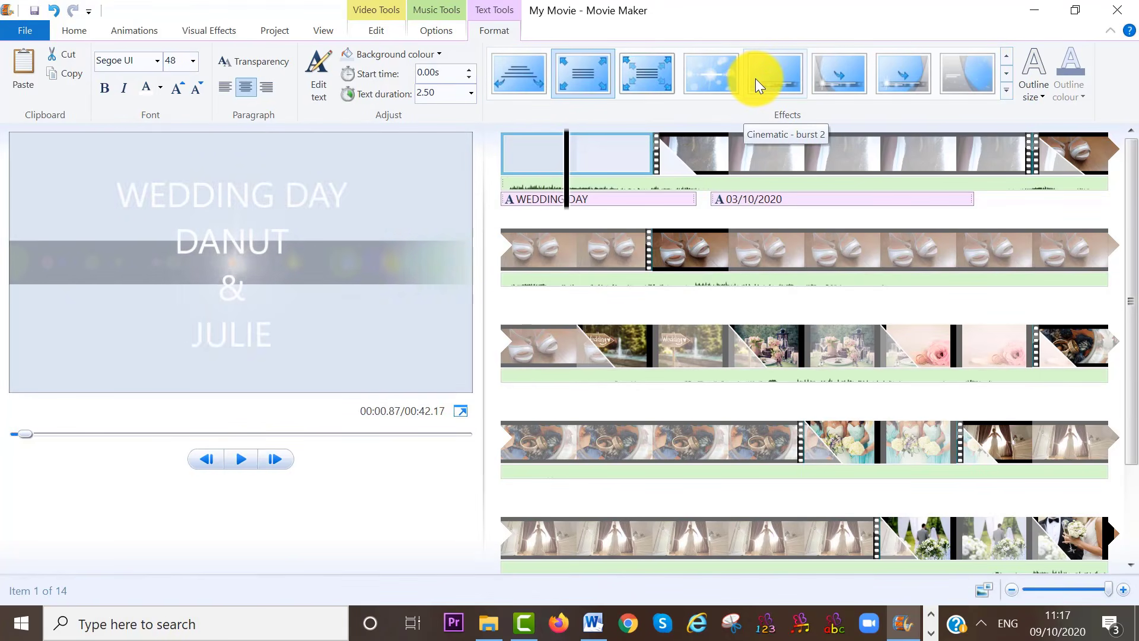
# Apply the cinematic burst effect with the central light flare to the title text and play the movie to preview it
pyautogui.click(705, 71)
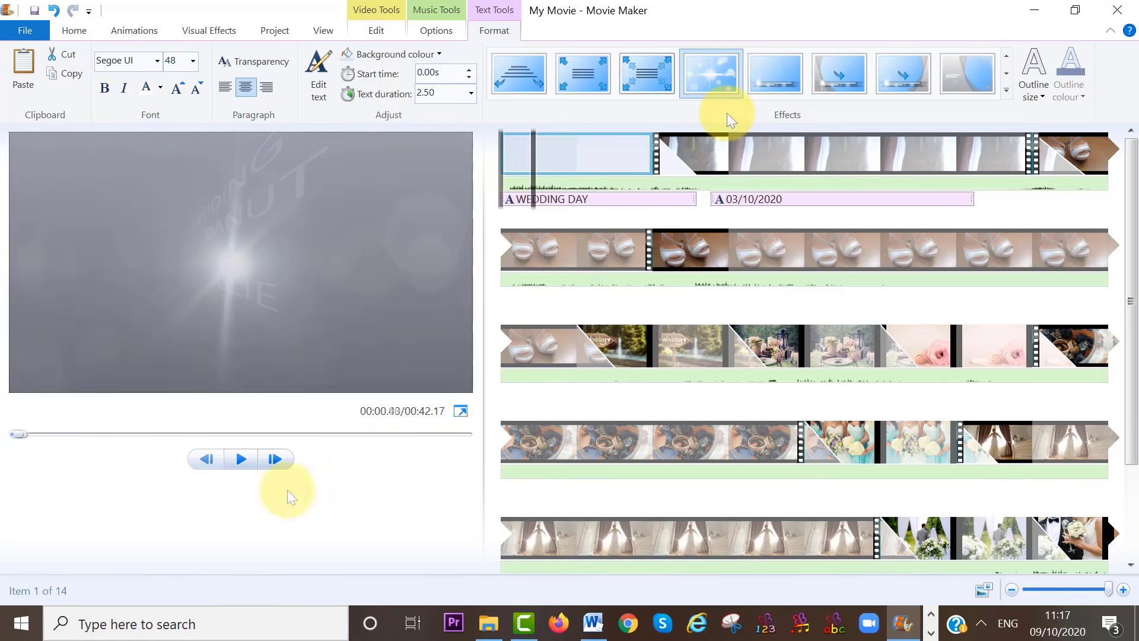
pyautogui.click(236, 458)
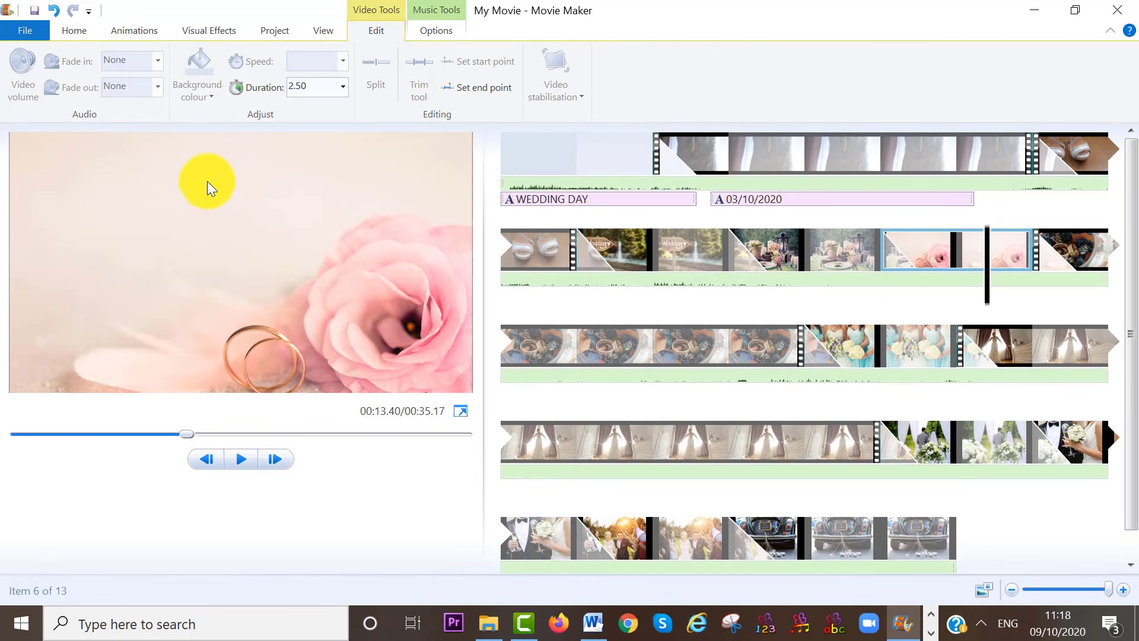
# Add a Director credits clip after the final Just Married car photo
pyautogui.click(73, 32)
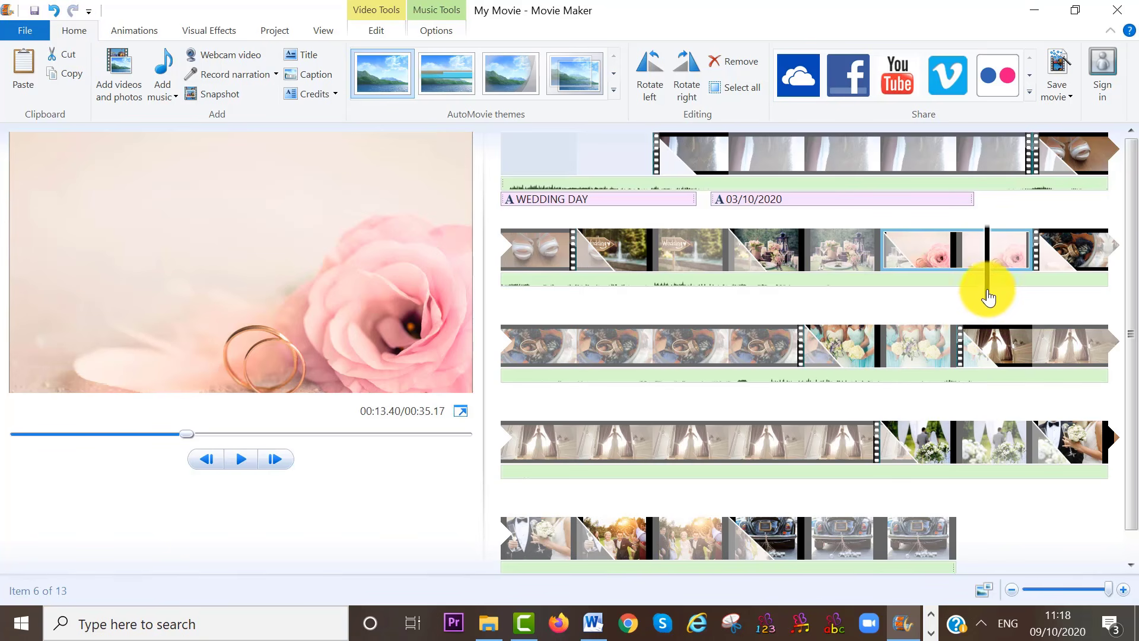
pyautogui.moveTo(986, 288); pyautogui.dragTo(931, 563)
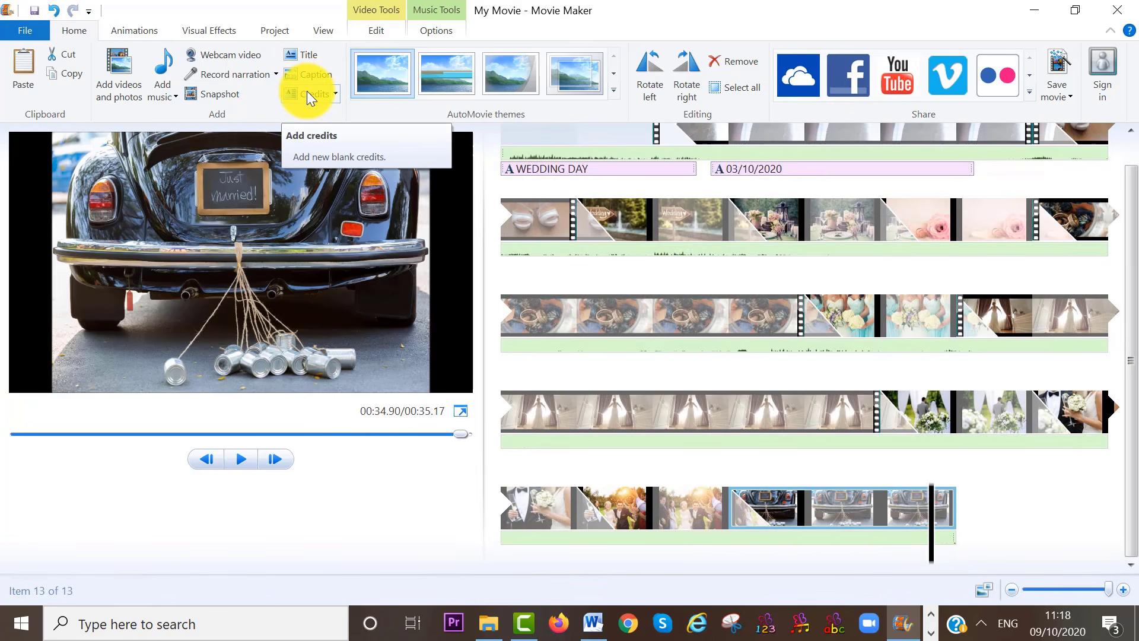
pyautogui.click(334, 95)
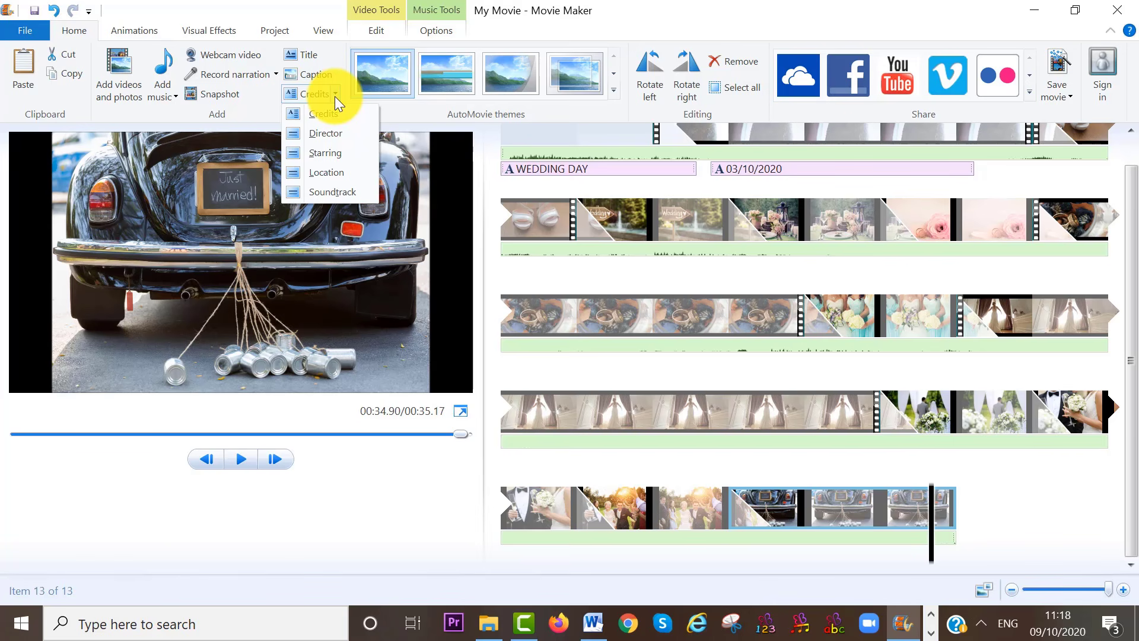
pyautogui.click(335, 134)
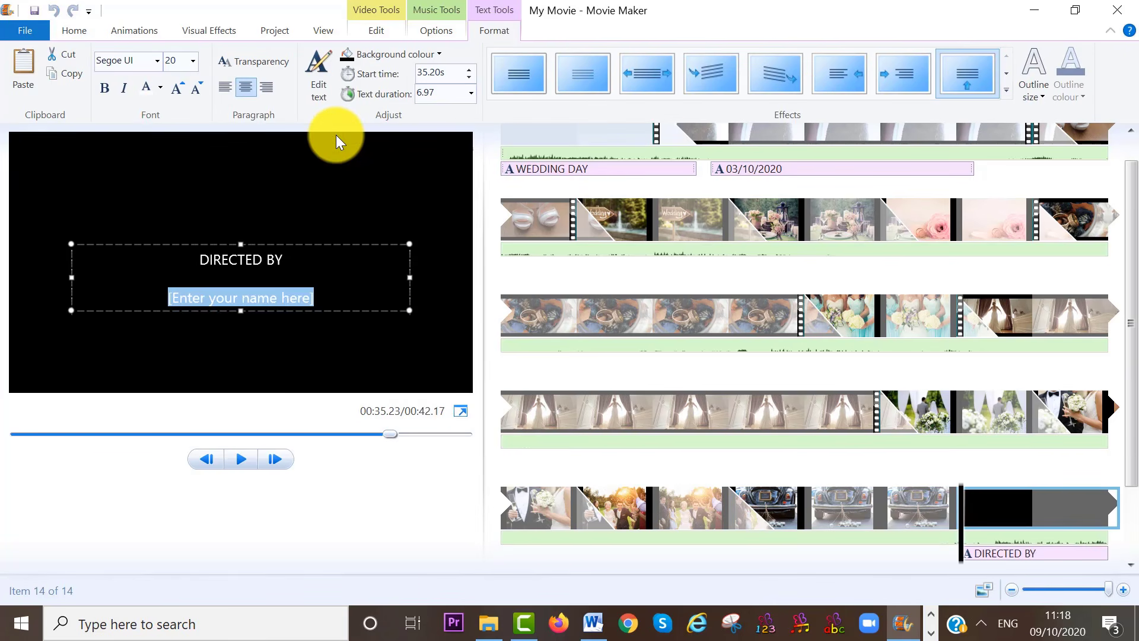
# Give the director credits clip a light blue background, set its duration to 2.00 seconds and select its "DIRECTED BY" caption
pyautogui.click(383, 57)
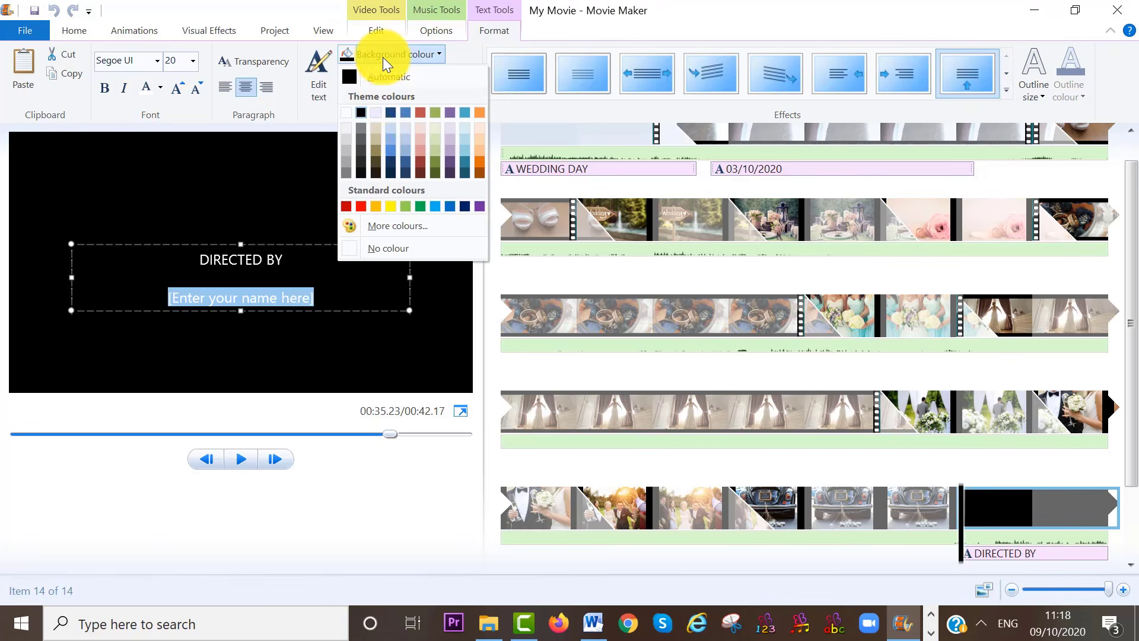
pyautogui.click(391, 123)
pyautogui.moveTo(1129, 309); pyautogui.dragTo(1126, 351)
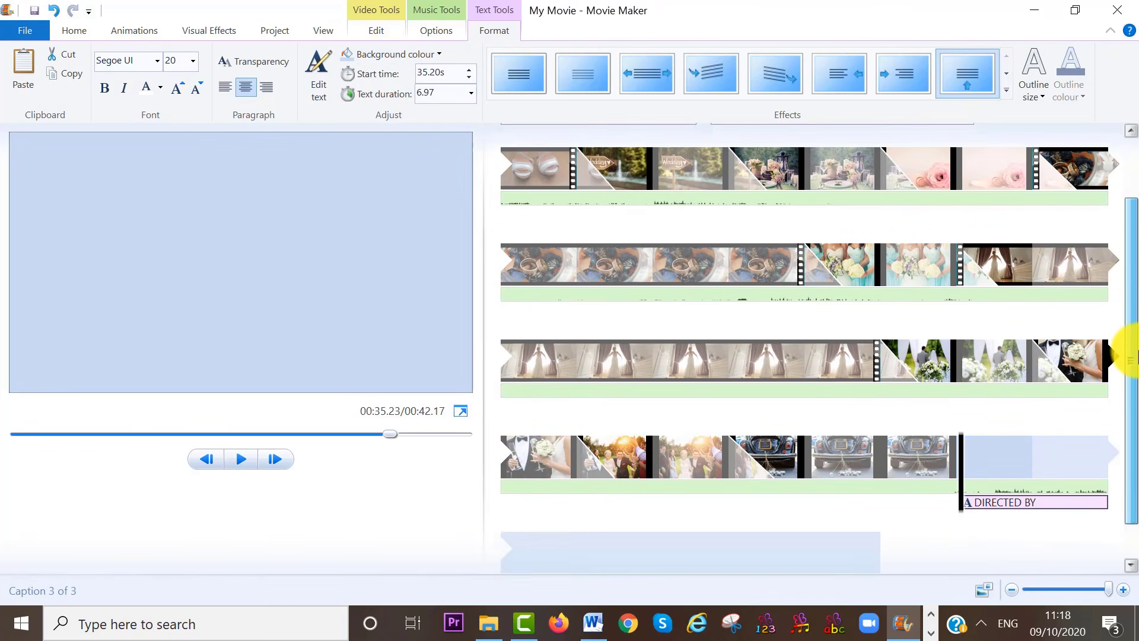
pyautogui.click(369, 32)
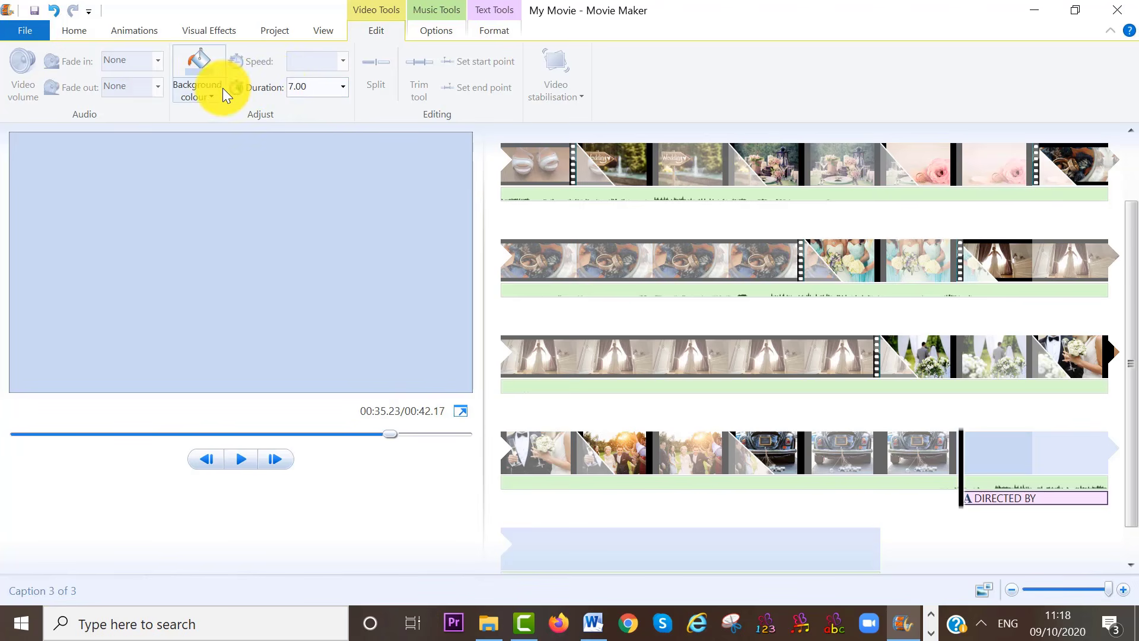
pyautogui.click(342, 88)
pyautogui.click(318, 123)
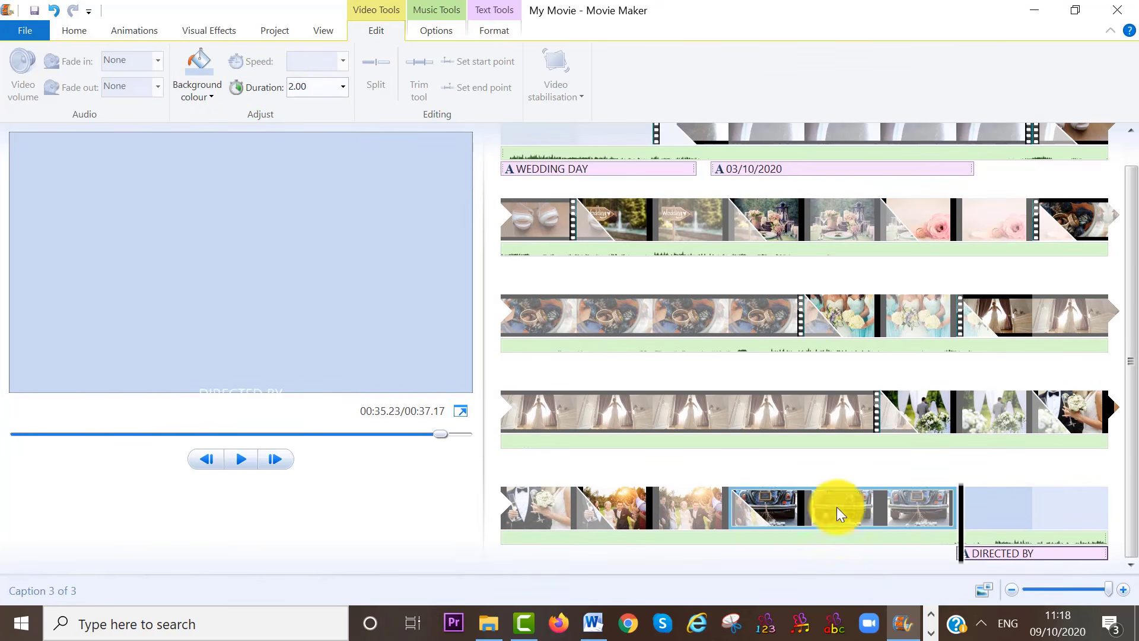
pyautogui.click(1021, 553)
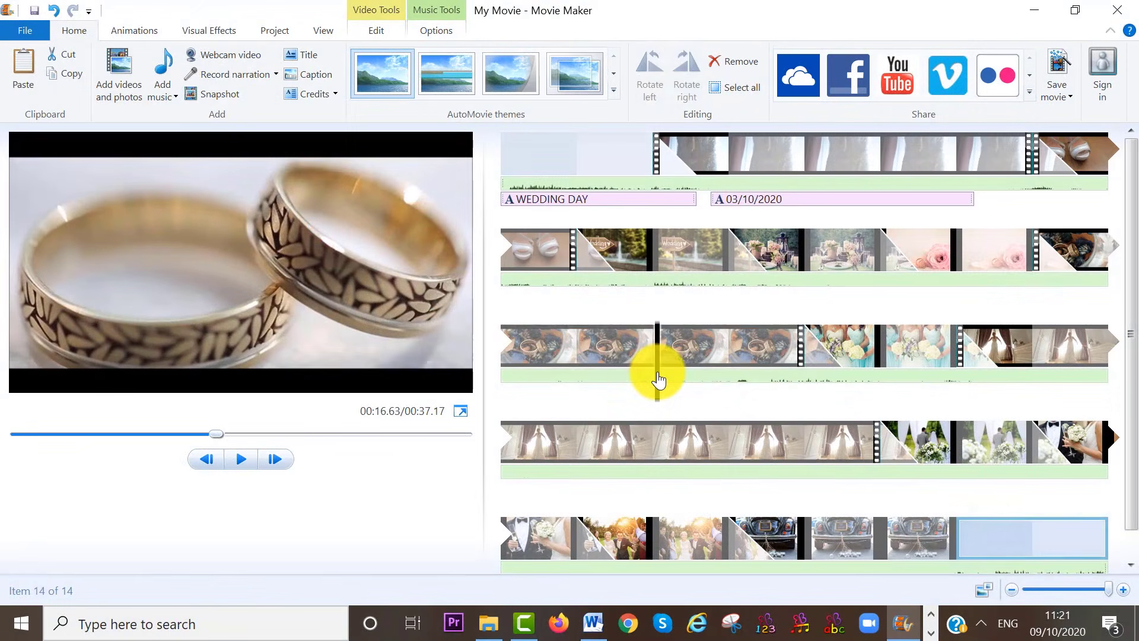
# Record a microphone narration starting on the wedding rings clip at about 16.63 seconds
pyautogui.click(658, 379)
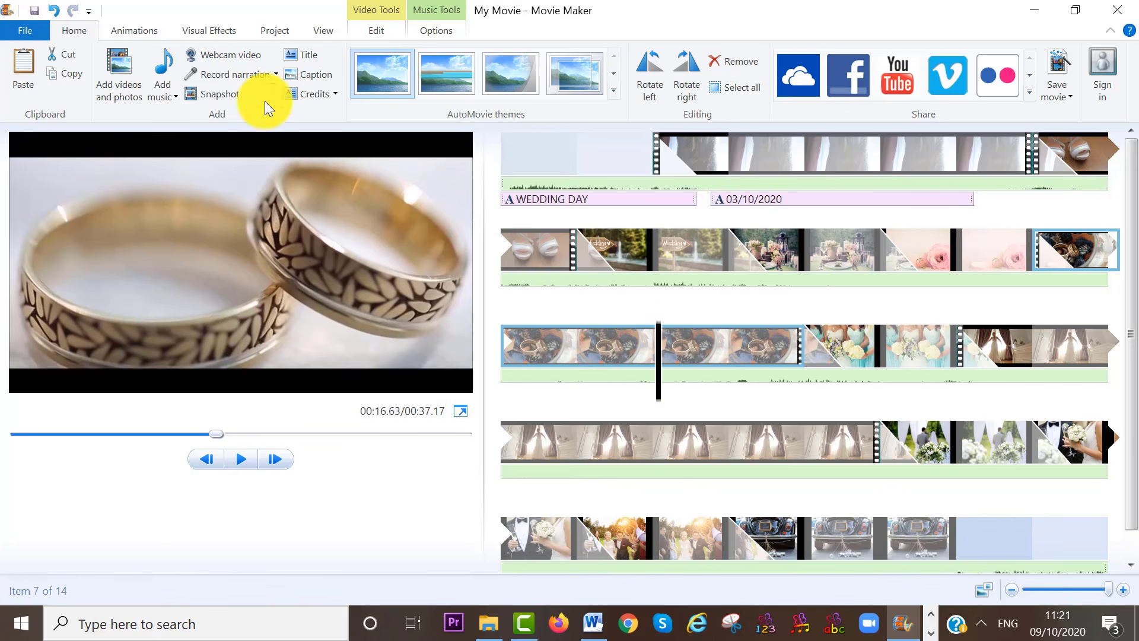
pyautogui.click(250, 77)
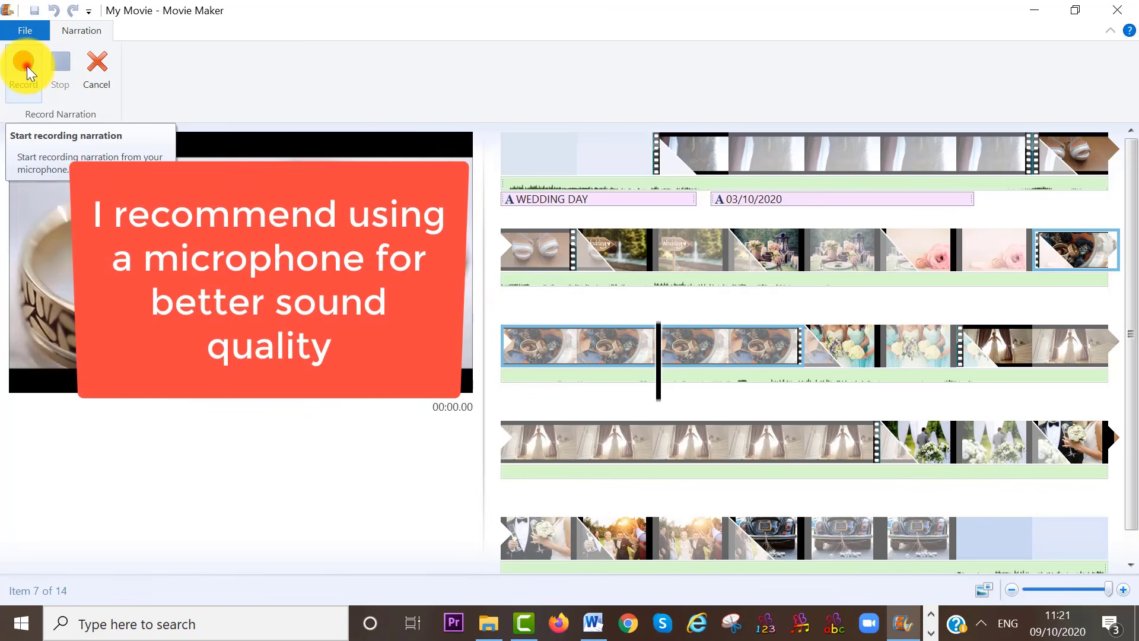
pyautogui.click(27, 66)
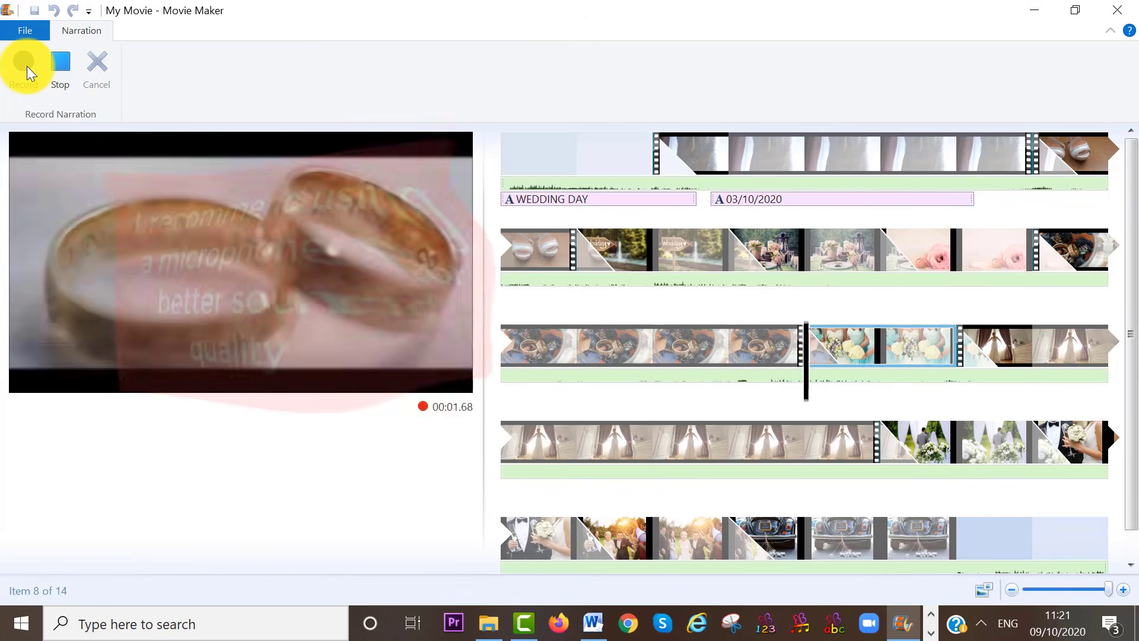
pyautogui.click(58, 67)
# Save the recorded narration as the Windows Media Audio file "WEDDING NARRATION" in the Music folder
pyautogui.write('WE')
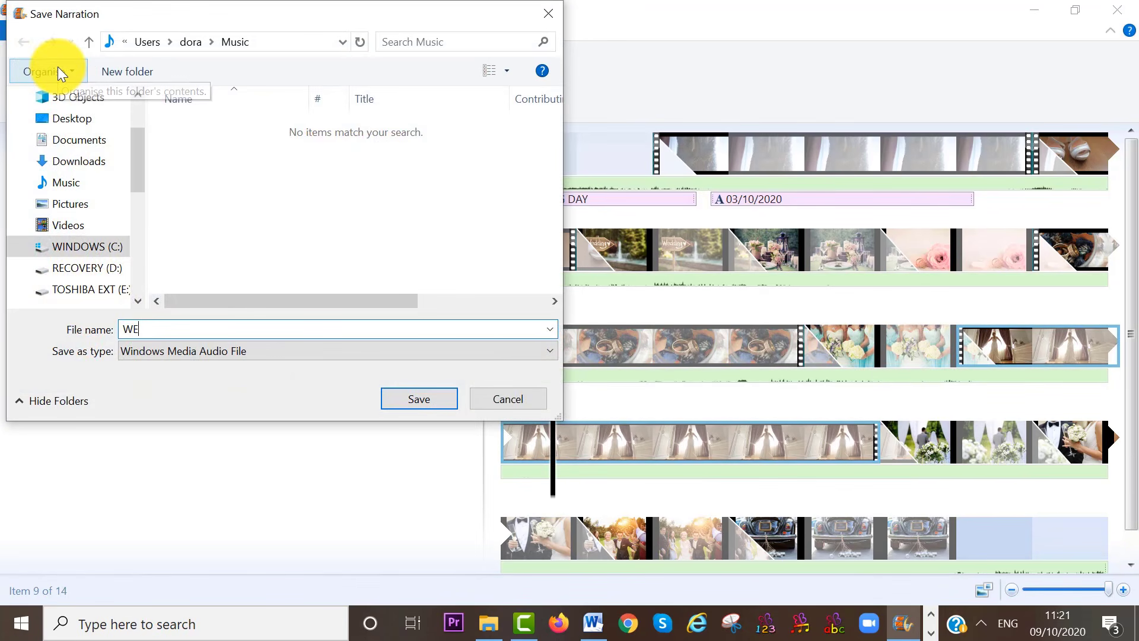
pyautogui.write('DDING NARRATION')
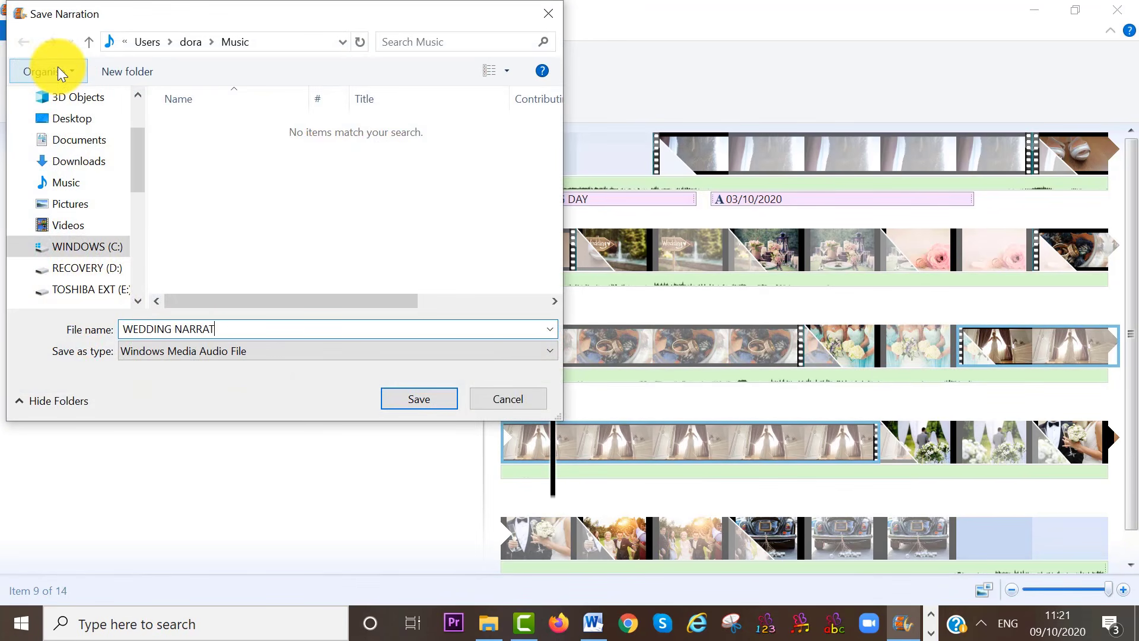
pyautogui.click(419, 398)
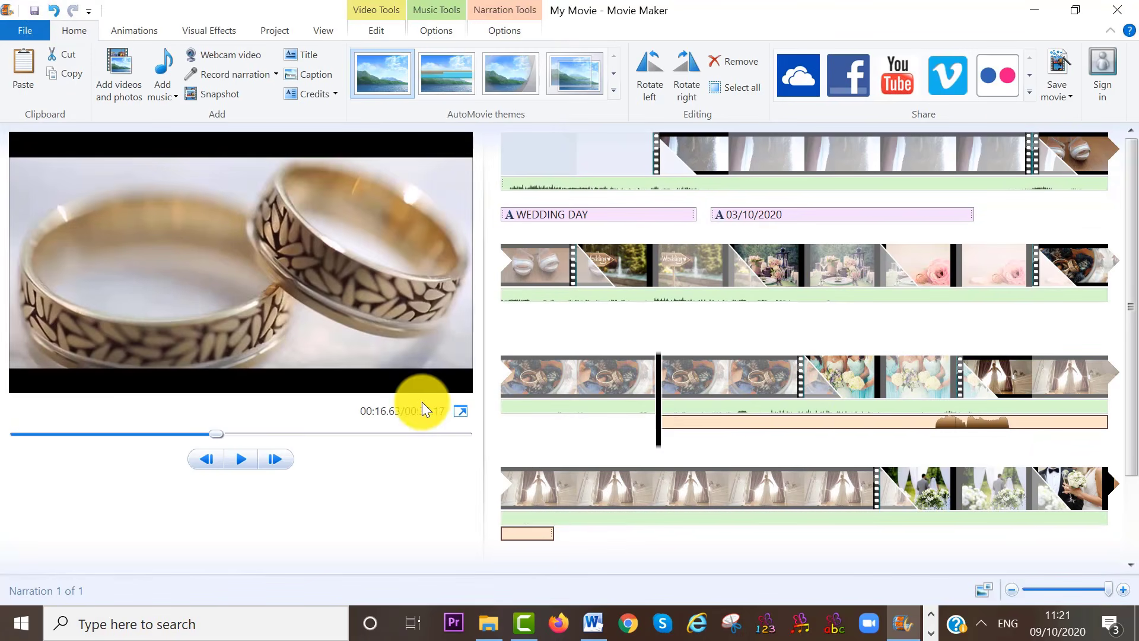
# Split the narration over the bridesmaids' bouquets photo at about 19.80 seconds and select its first part
pyautogui.click(910, 452)
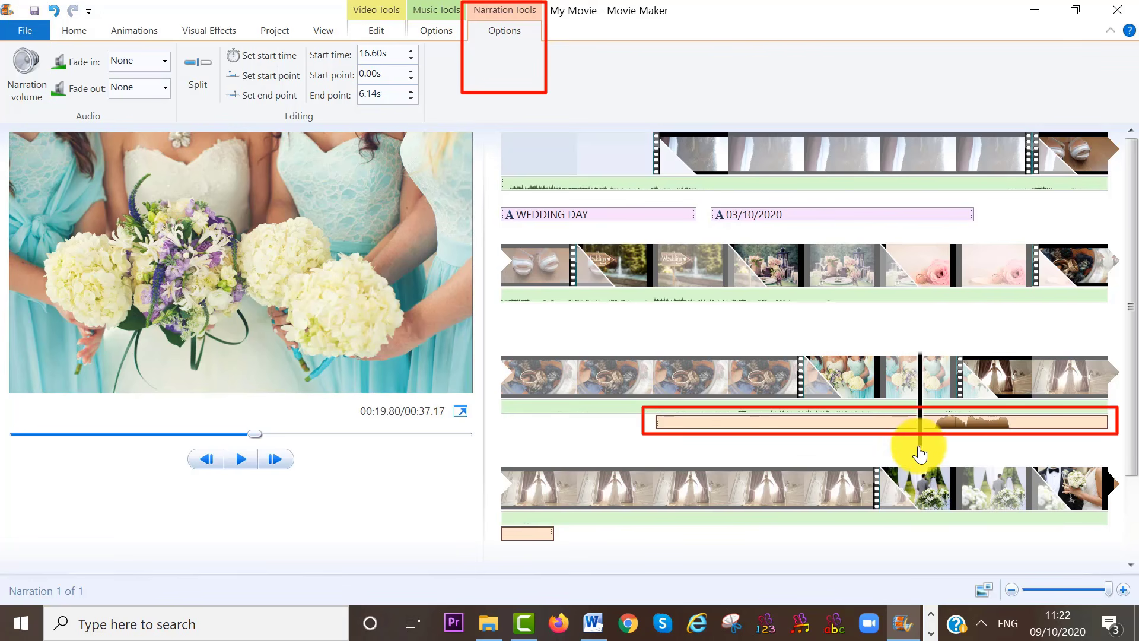
pyautogui.click(202, 95)
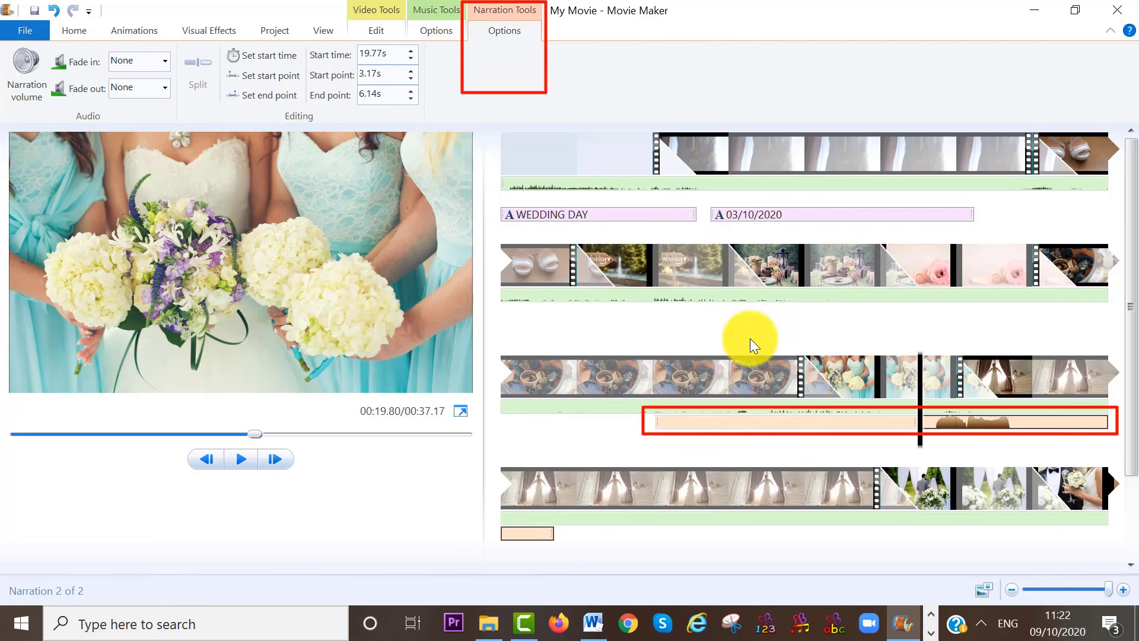
pyautogui.click(799, 421)
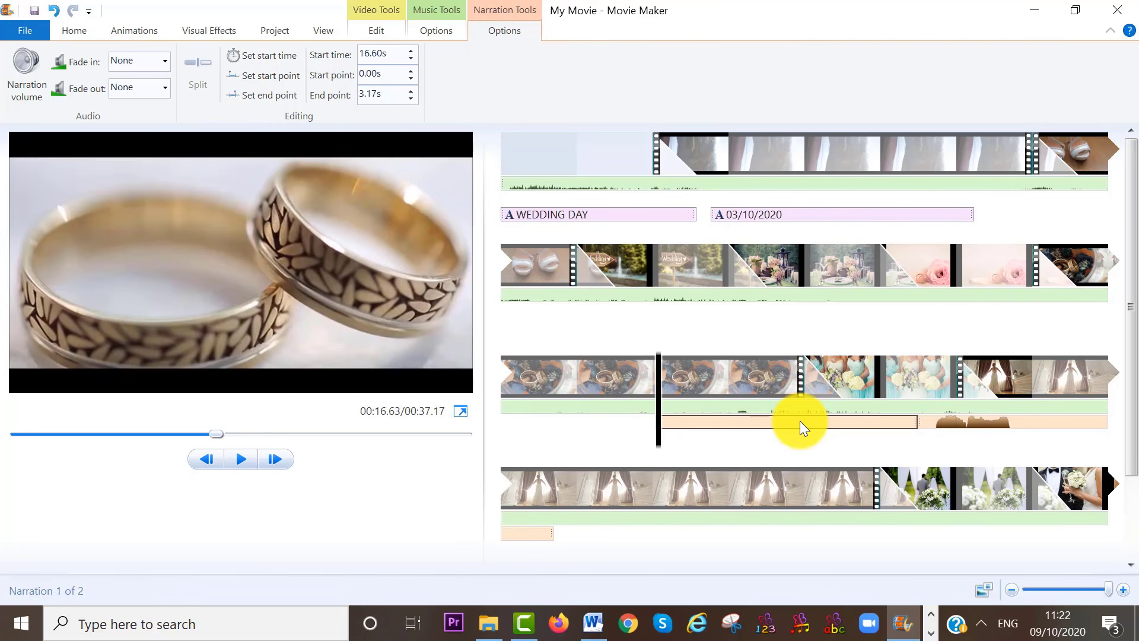
# Delete the selected first part of the split narration
pyautogui.press('Delete')
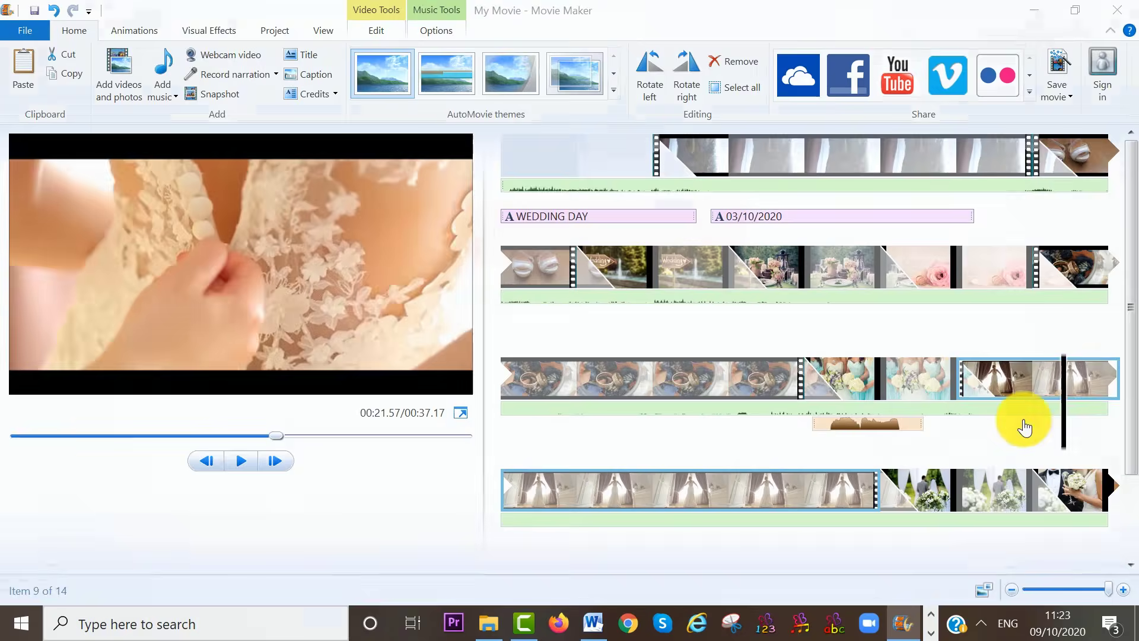
# Apply the fourth effect in the Black and white group to the wooden wedding sign photo and preview it
pyautogui.moveTo(1024, 427); pyautogui.dragTo(661, 294)
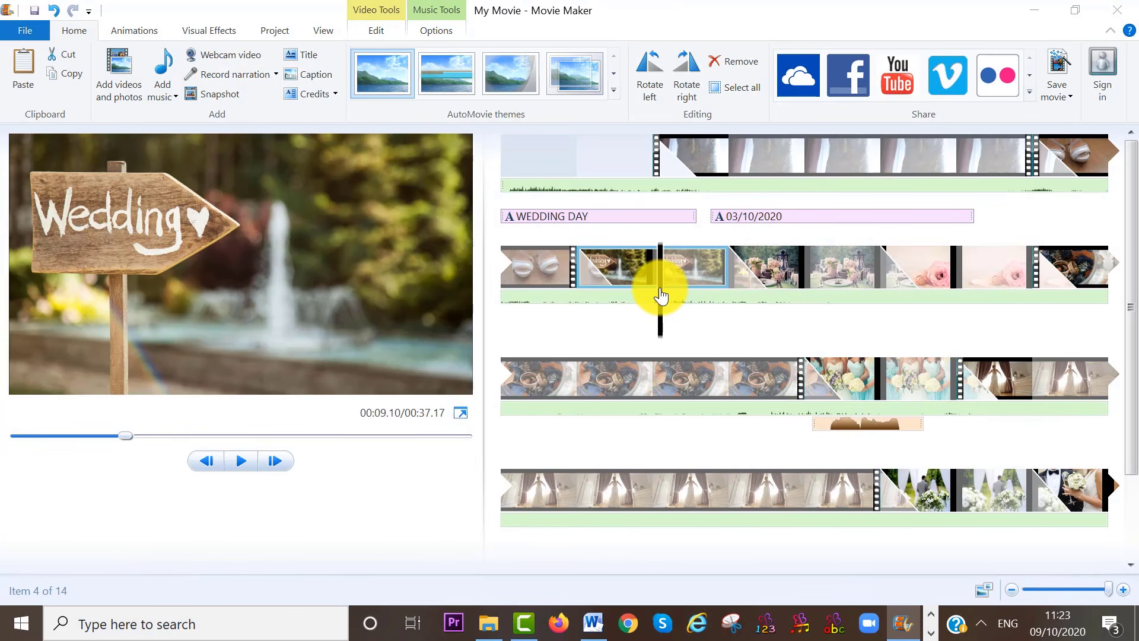
pyautogui.click(218, 30)
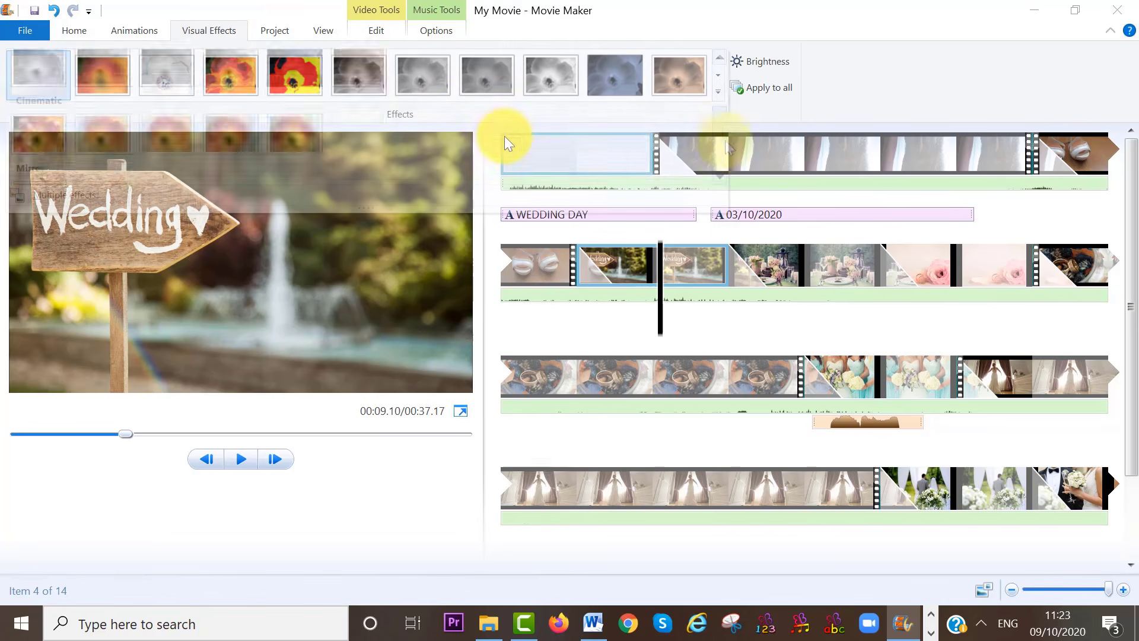
pyautogui.moveTo(722, 119)
pyautogui.mouseDown()
pyautogui.moveTo(729, 175)
pyautogui.moveTo(726, 112)
pyautogui.mouseUp()
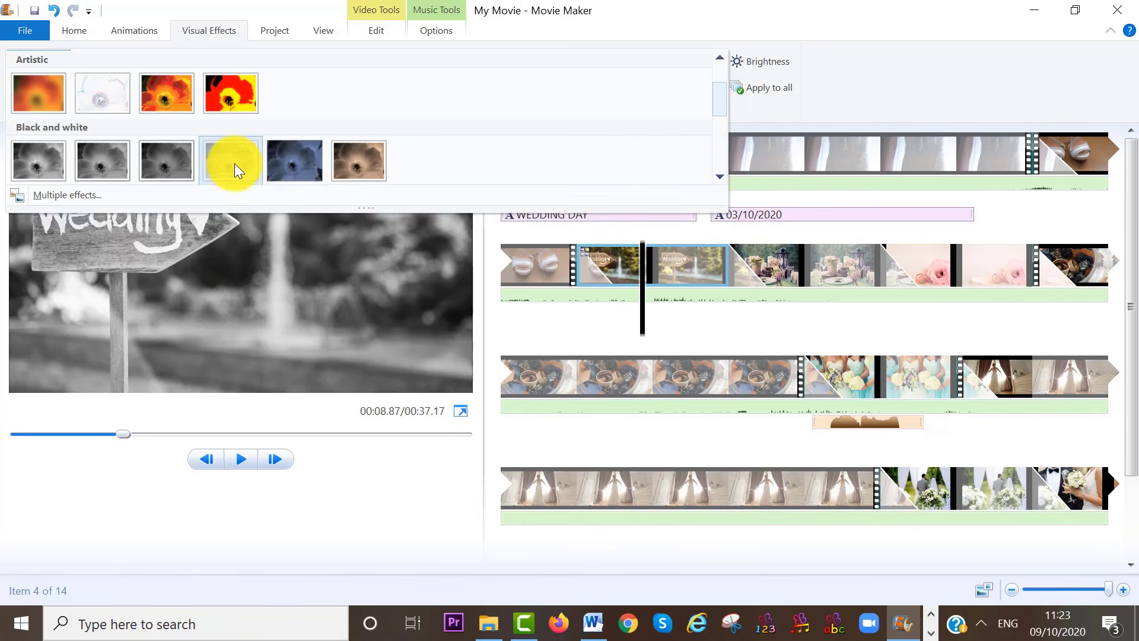
pyautogui.click(233, 162)
pyautogui.click(248, 458)
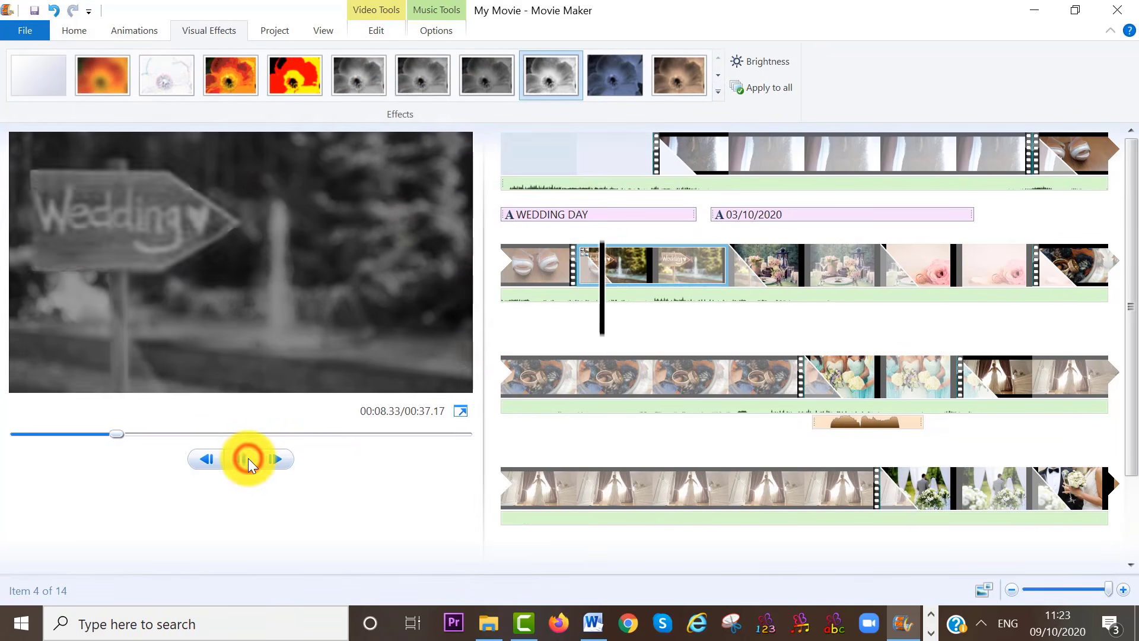
pyautogui.click(248, 458)
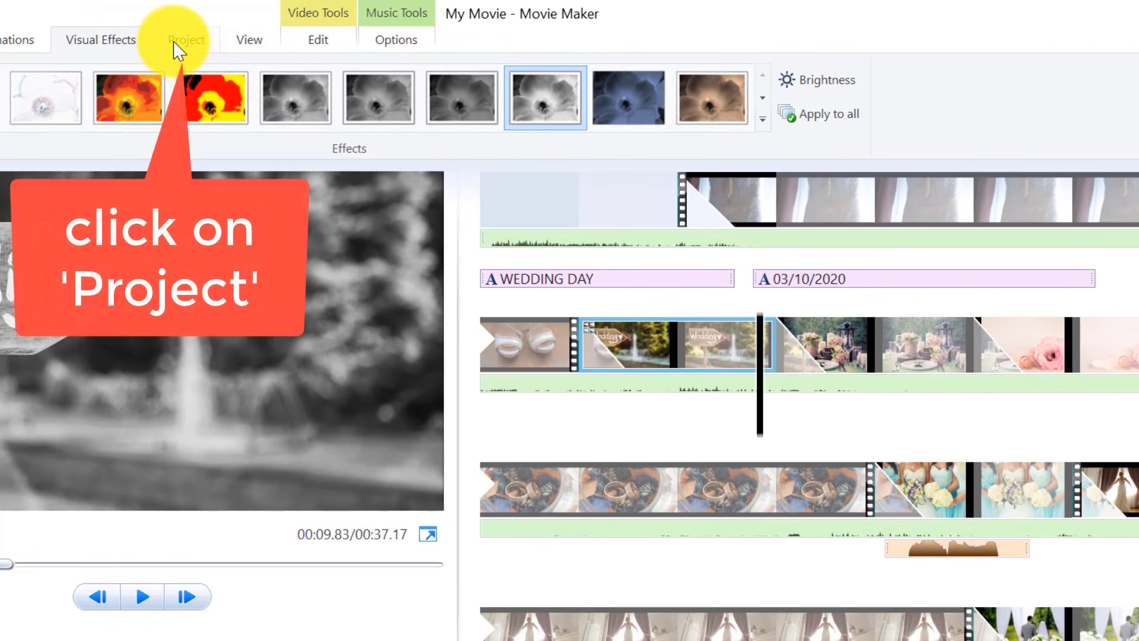
# Try the Standard (4:3) aspect ratio for the project and restore Widescreen (16:9)
pyautogui.click(175, 43)
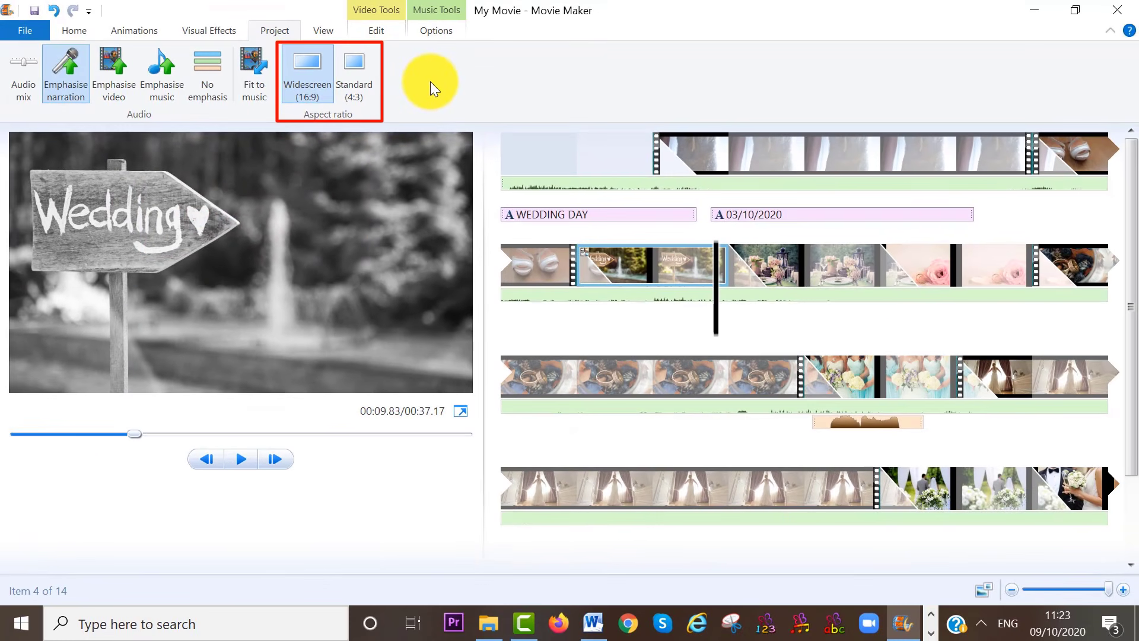
pyautogui.click(349, 71)
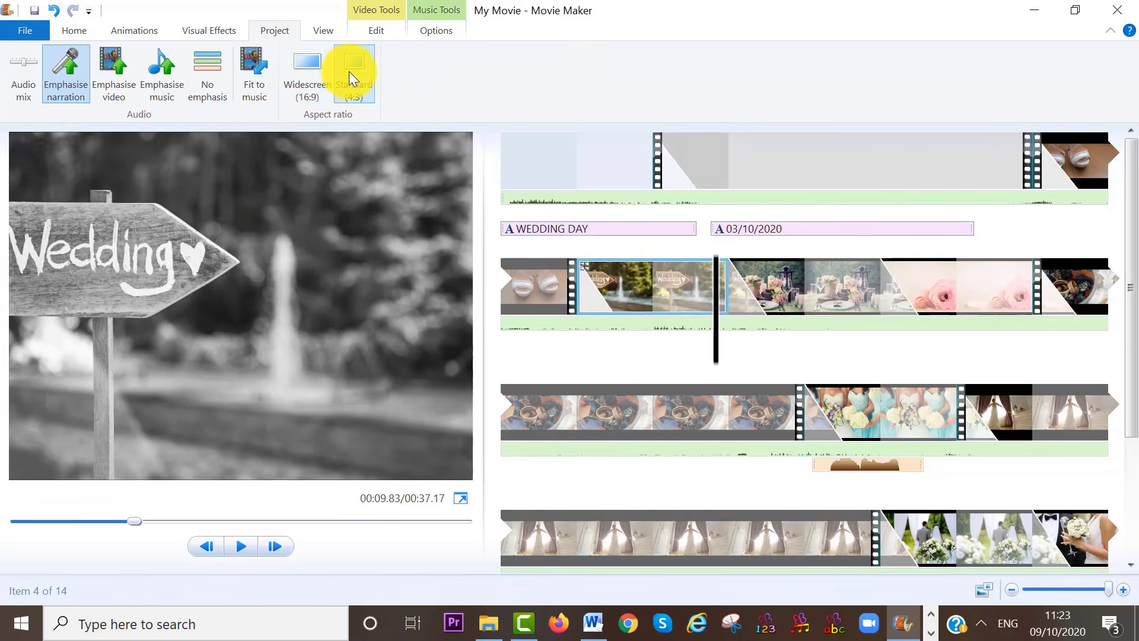
pyautogui.click(310, 83)
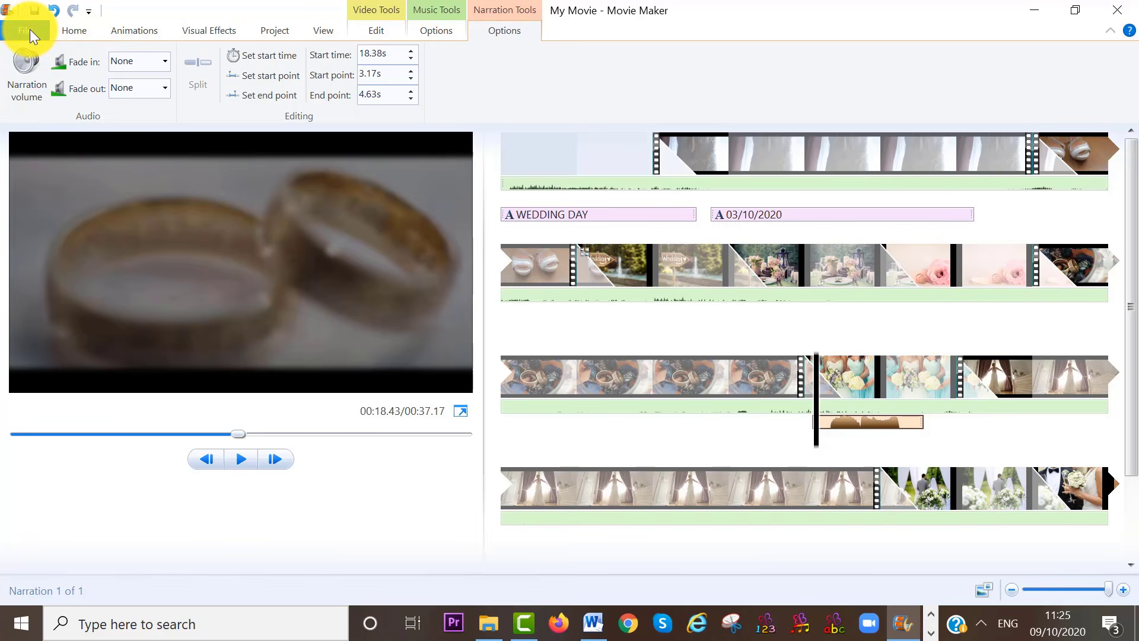
# Save the project as "windows movie maker tutorial 2" in the Videos folder
pyautogui.click(27, 30)
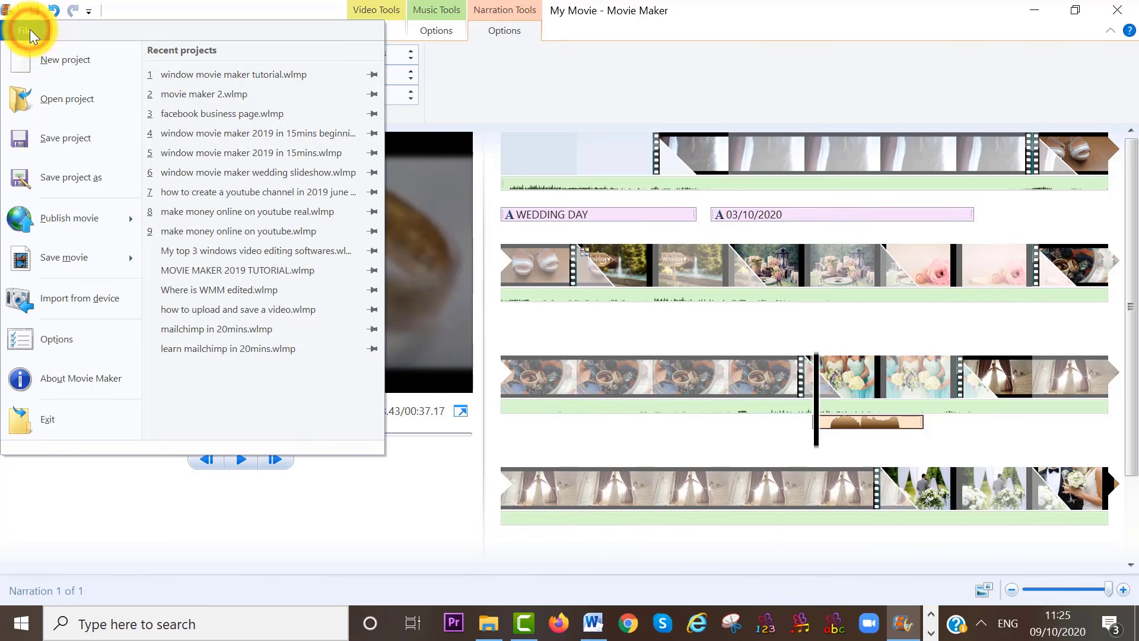
pyautogui.click(66, 184)
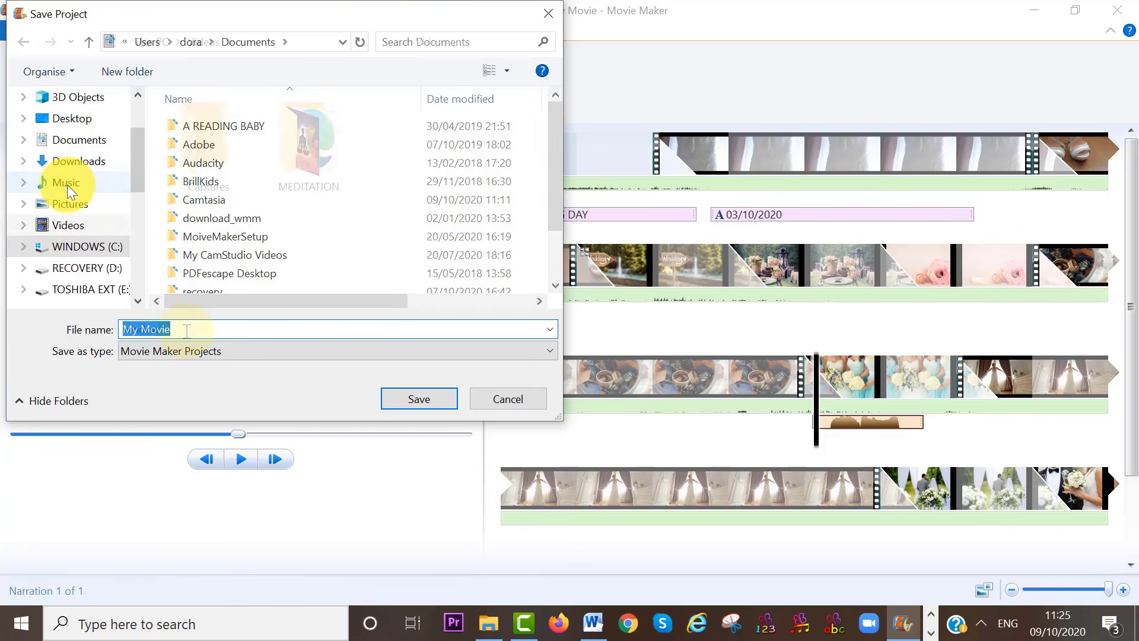
pyautogui.write('windows mo')
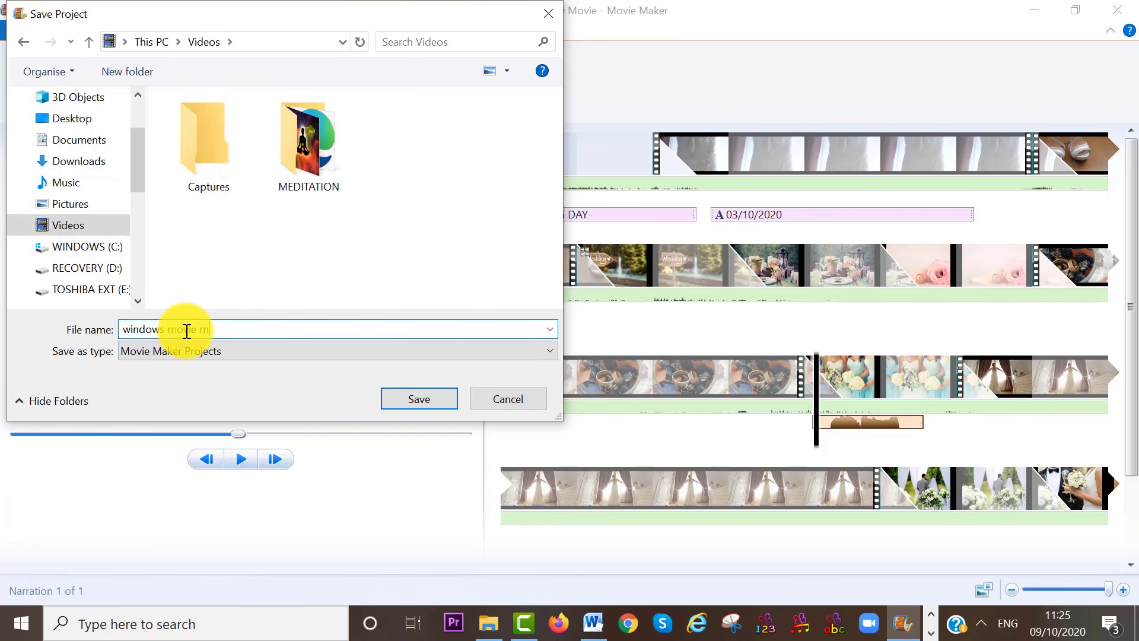
pyautogui.write('vie maker tutorial 2')
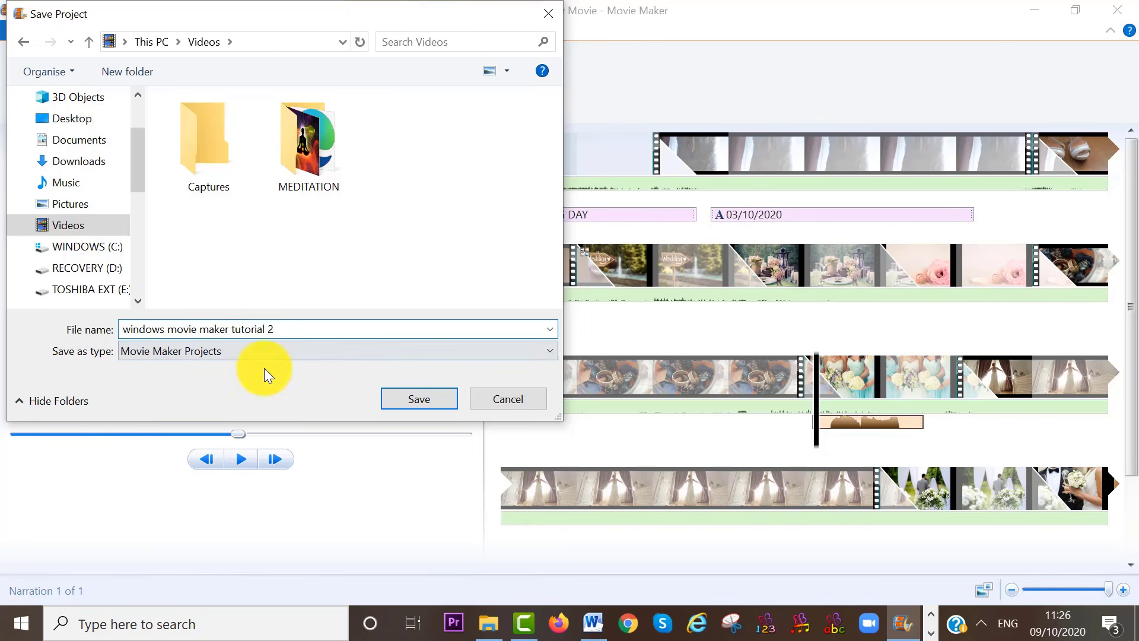
pyautogui.click(395, 399)
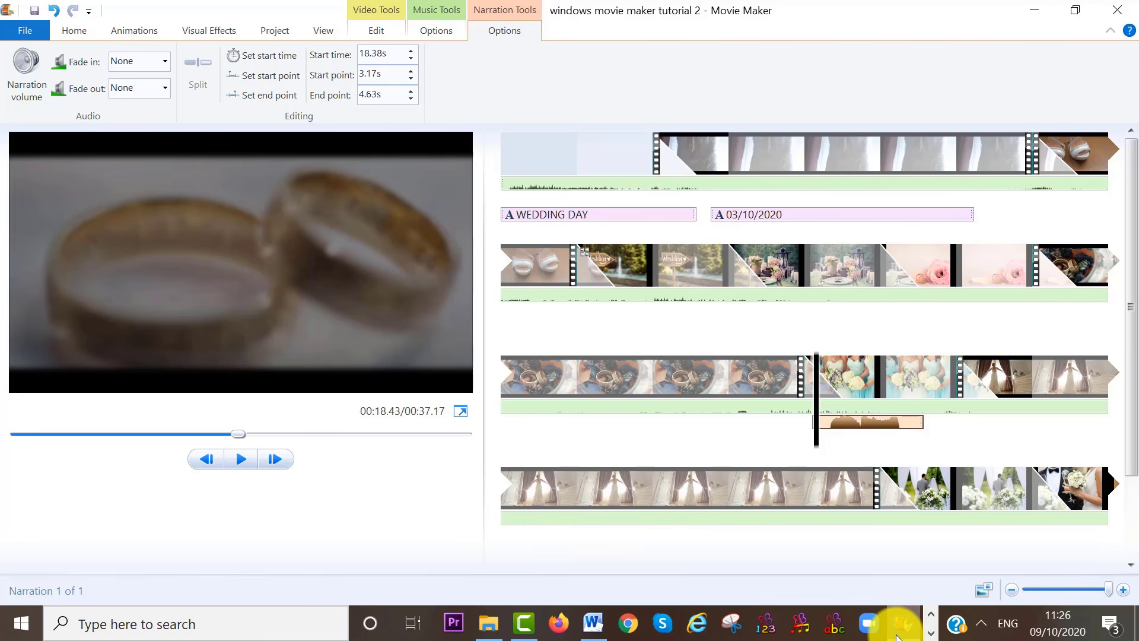
# Export the movie for high-definition display as an MPEG-4/H.264 file in Videos, named "wedding day video" plus the person's first name
pyautogui.click(76, 30)
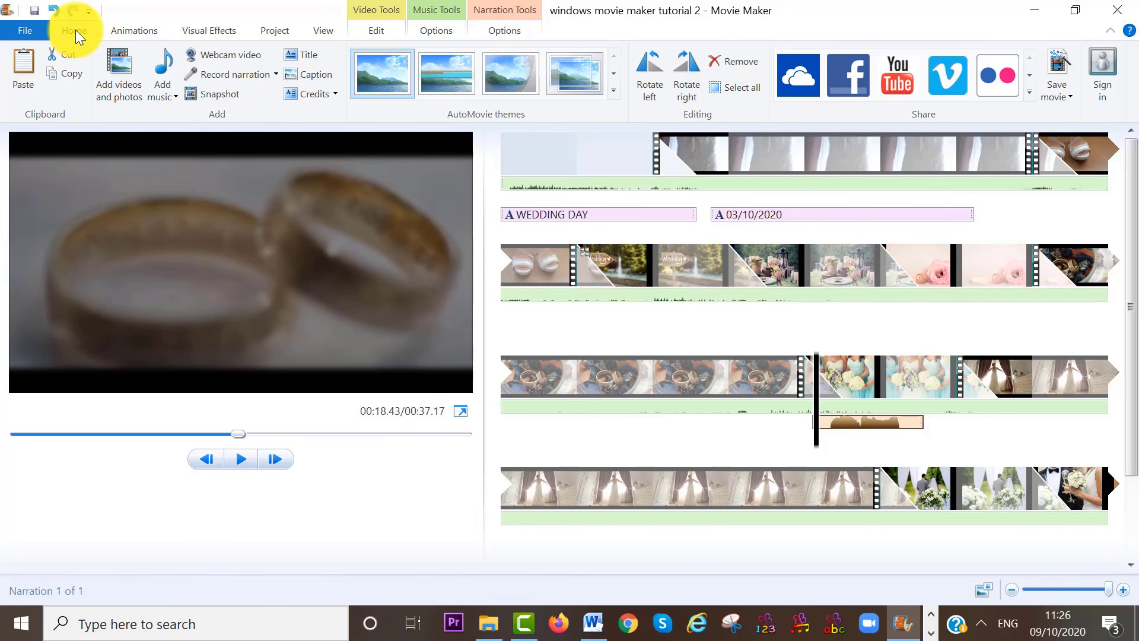
pyautogui.click(1059, 92)
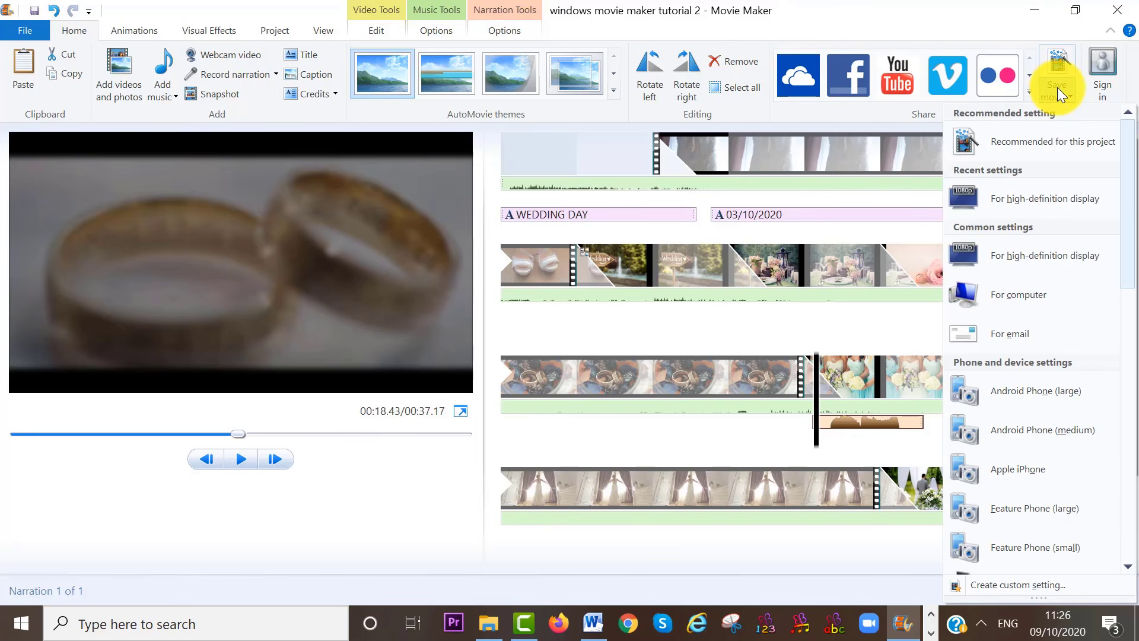
pyautogui.scroll(-5, 1134, 306)
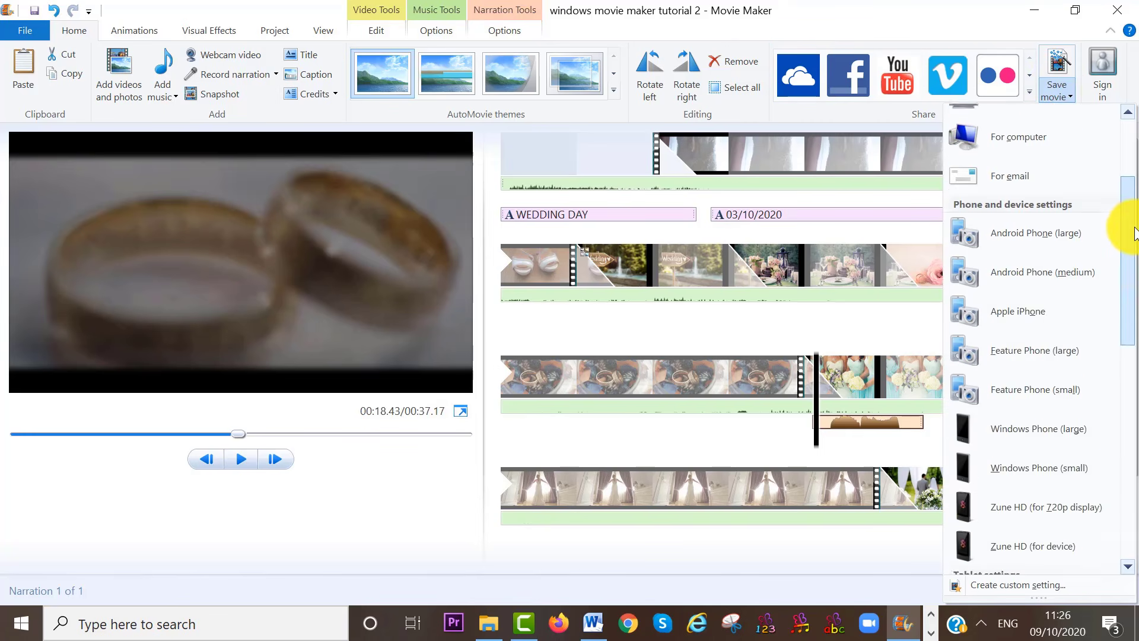
pyautogui.moveTo(1134, 305); pyautogui.dragTo(1121, 157)
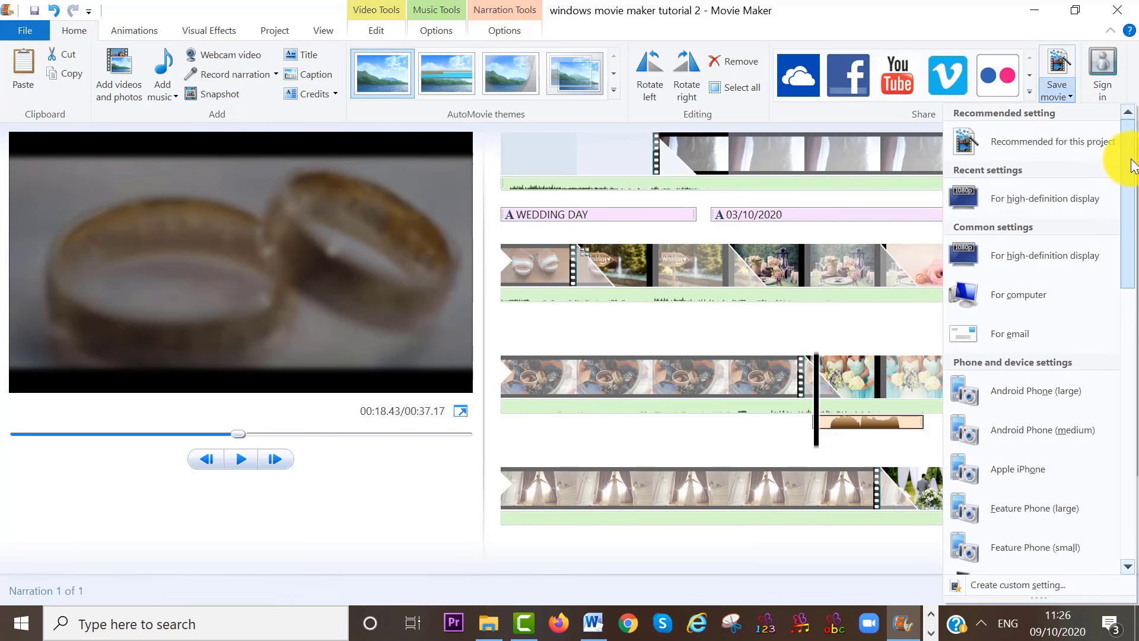
pyautogui.click(1048, 252)
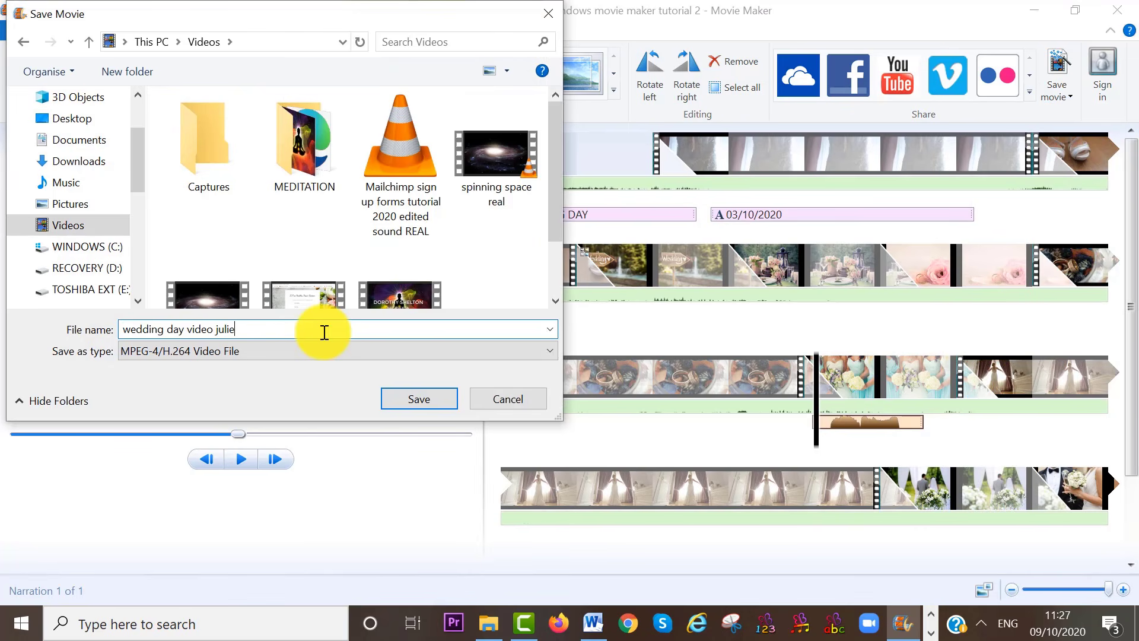
pyautogui.write('julie')
pyautogui.click(419, 398)
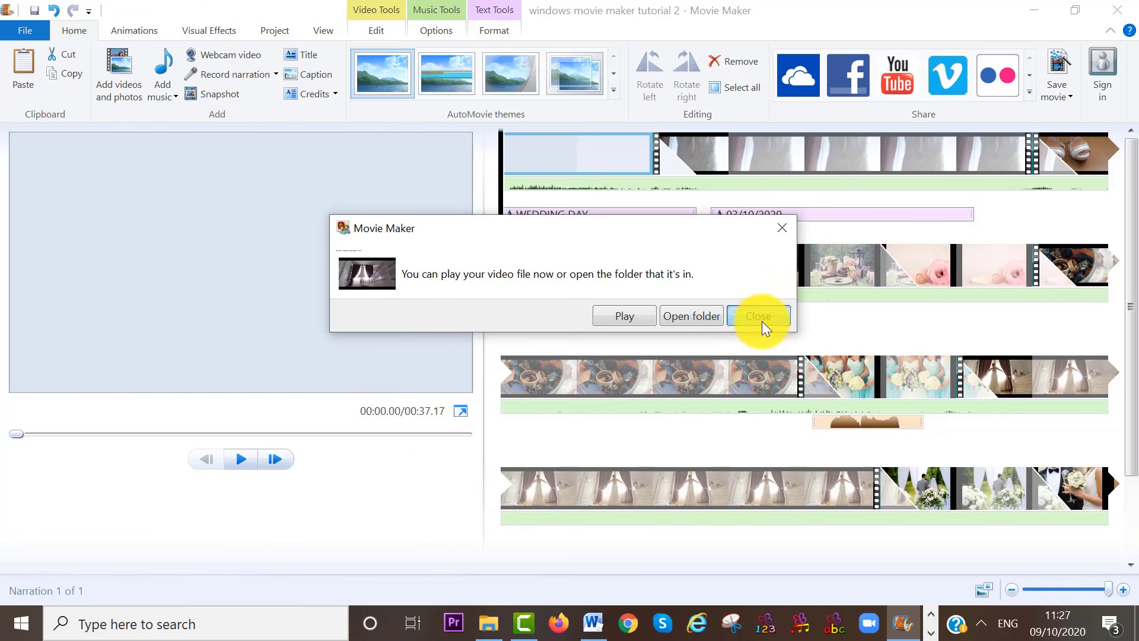
pyautogui.click(762, 322)
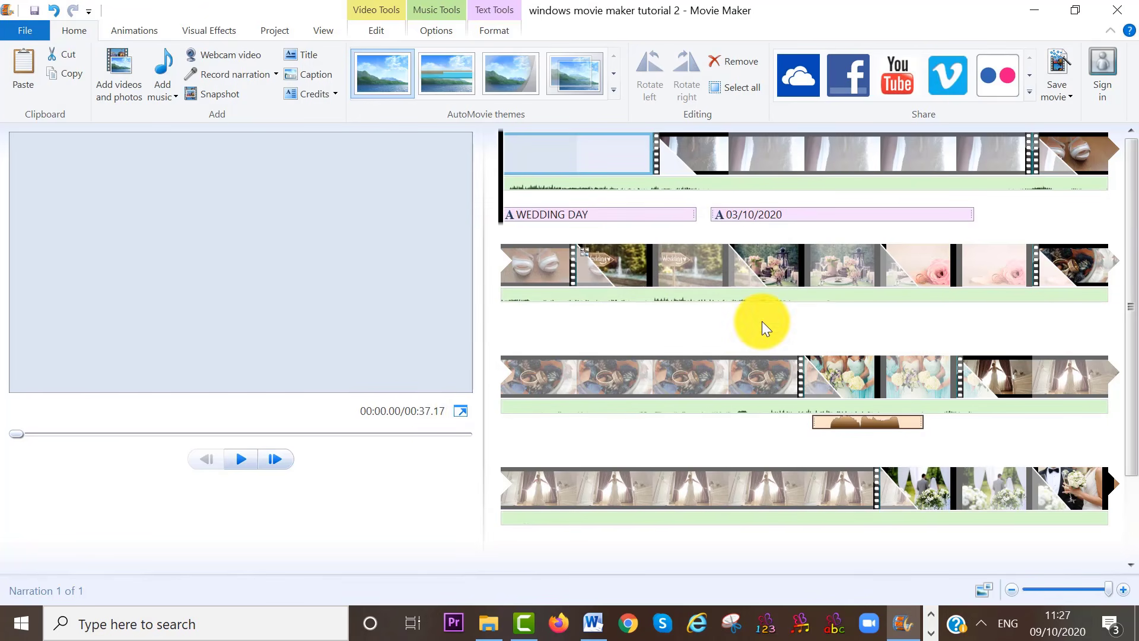
# Close and restart Movie Maker, and reopen the recent project "windows movie maker tutorial 2.wlmp"
pyautogui.click(1117, 12)
pyautogui.click(904, 623)
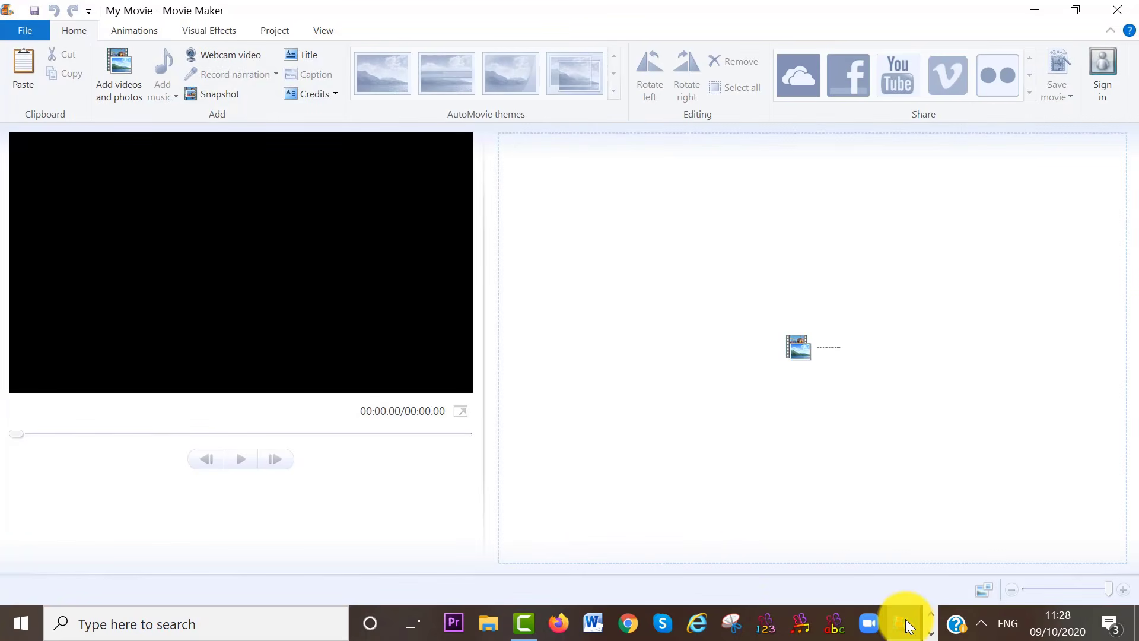
pyautogui.click(37, 31)
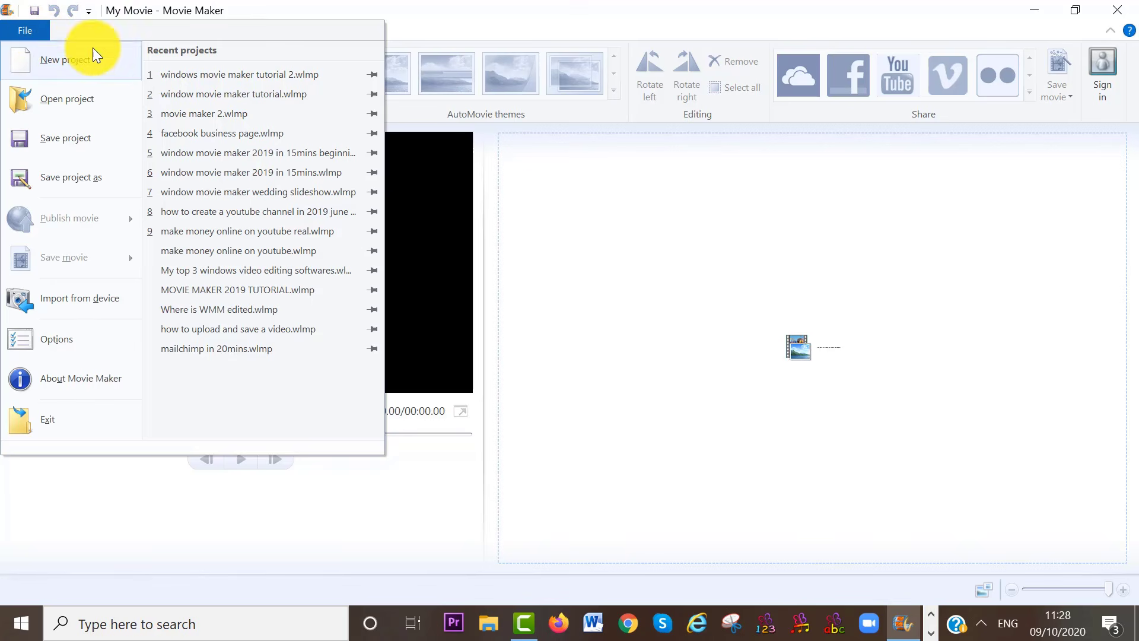
pyautogui.click(181, 77)
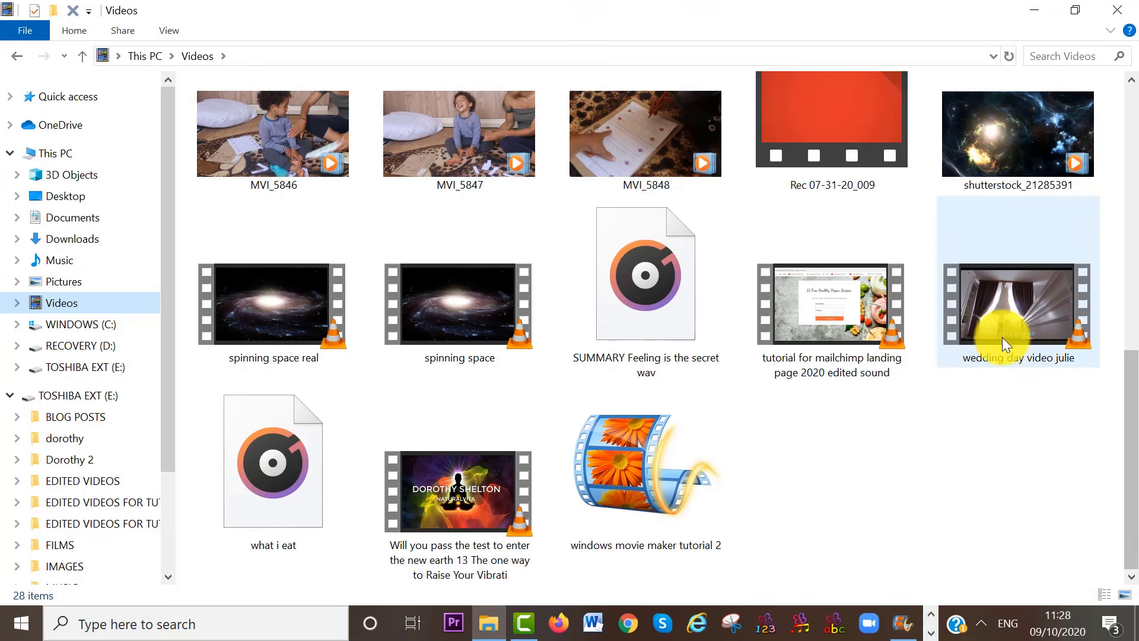
# Play the exported wedding day video from the Videos folder in File Explorer
pyautogui.doubleClick(998, 330)
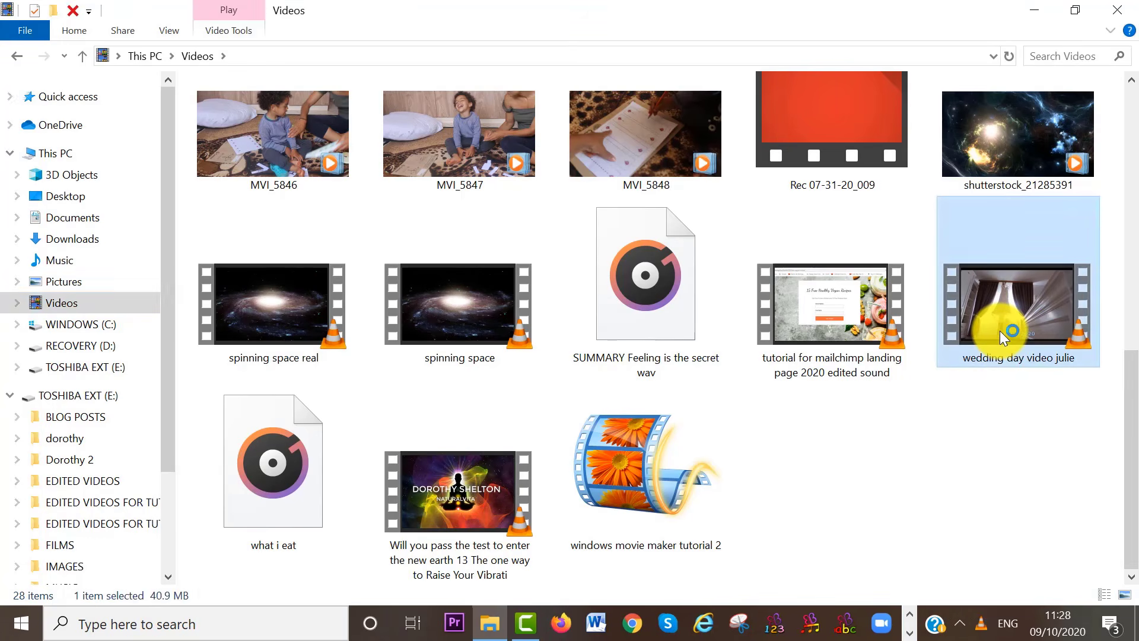